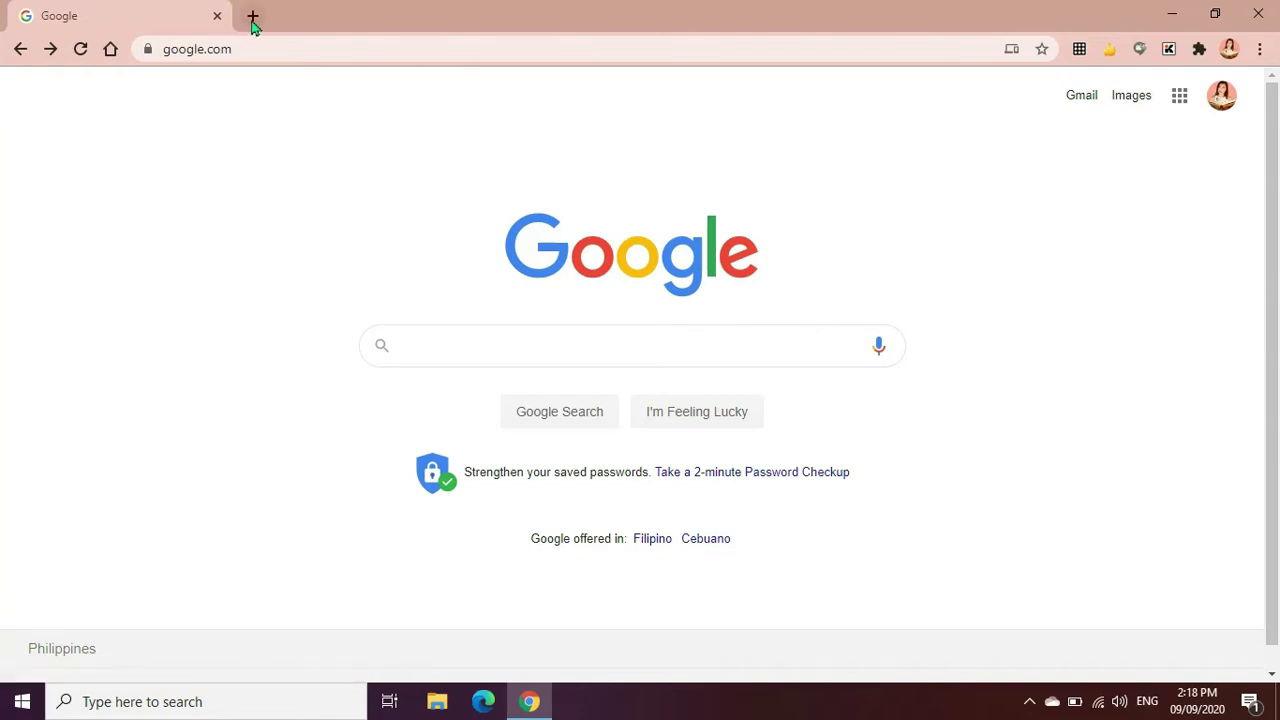
Go to docs.google.com/forms in the browser's address bar
left_click(254, 62)
type("docs")
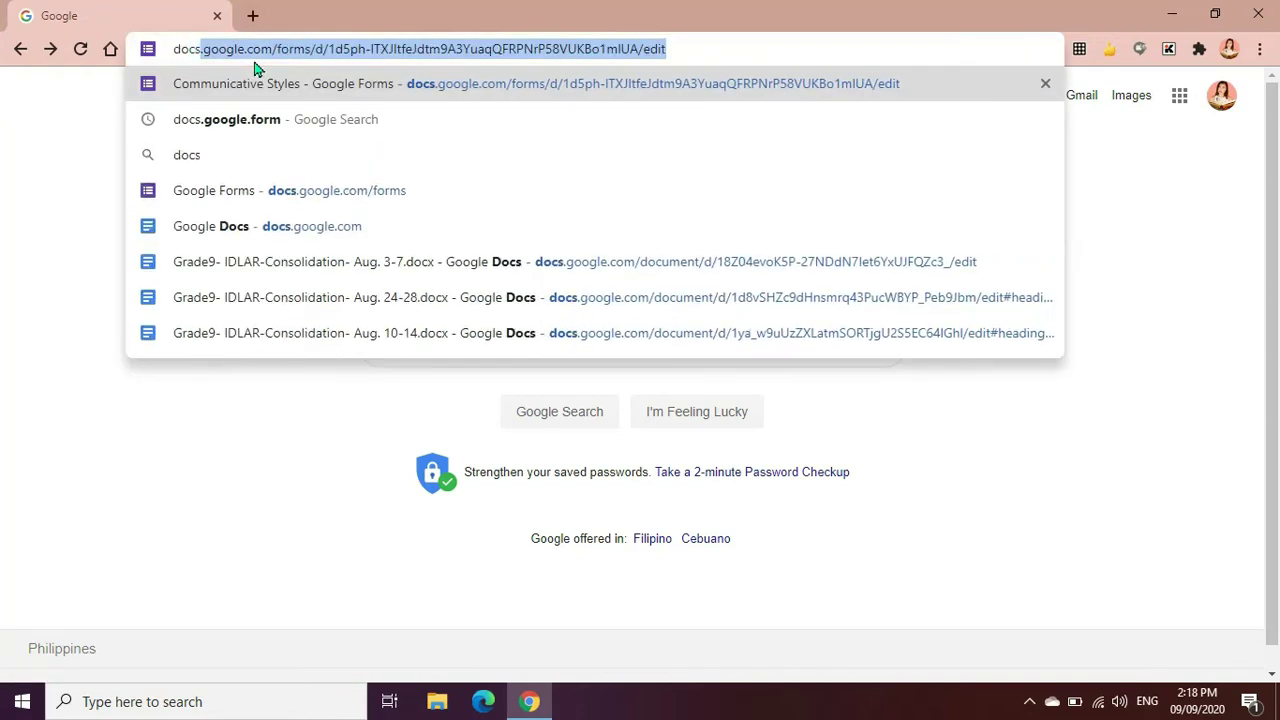
type(".google")
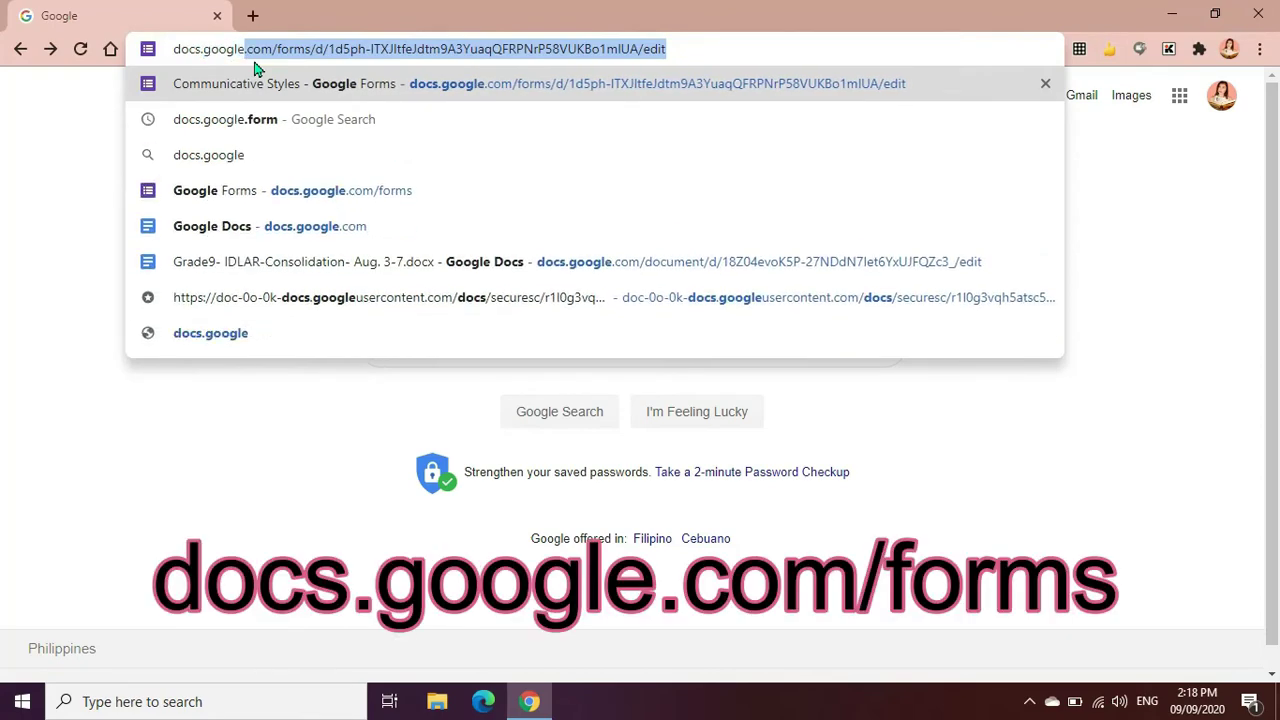
type(".com/")
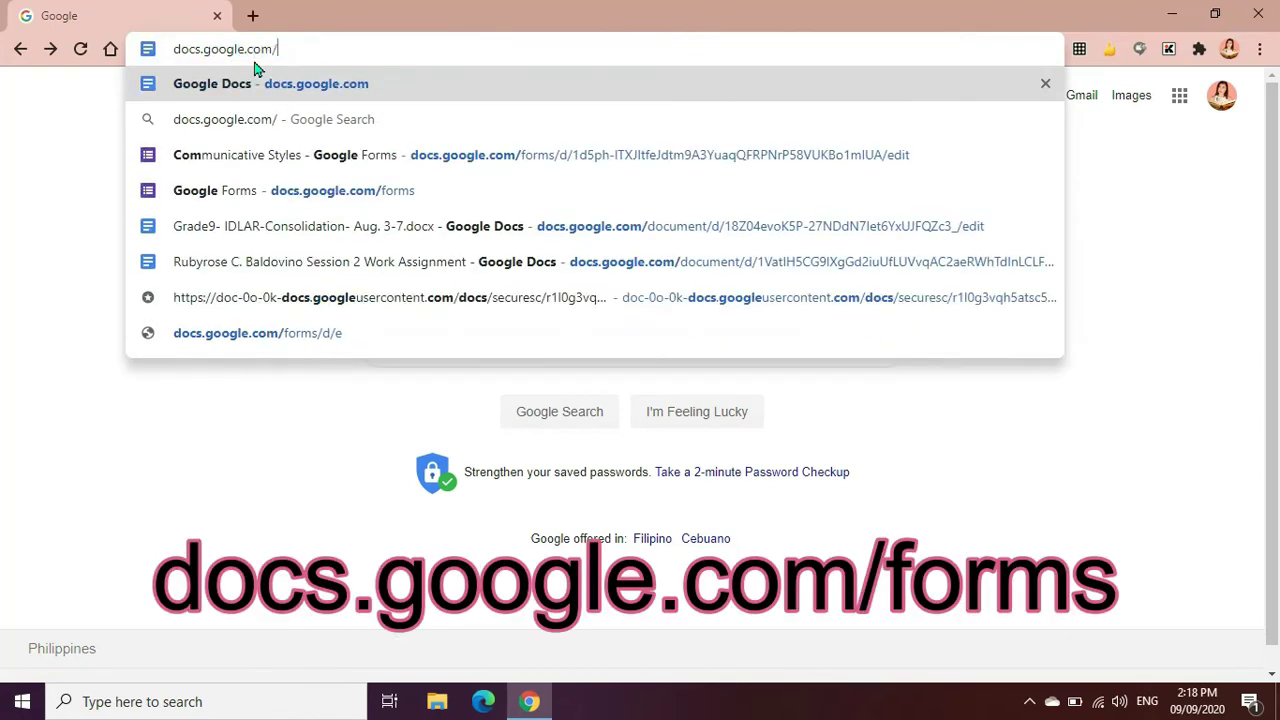
type("forms")
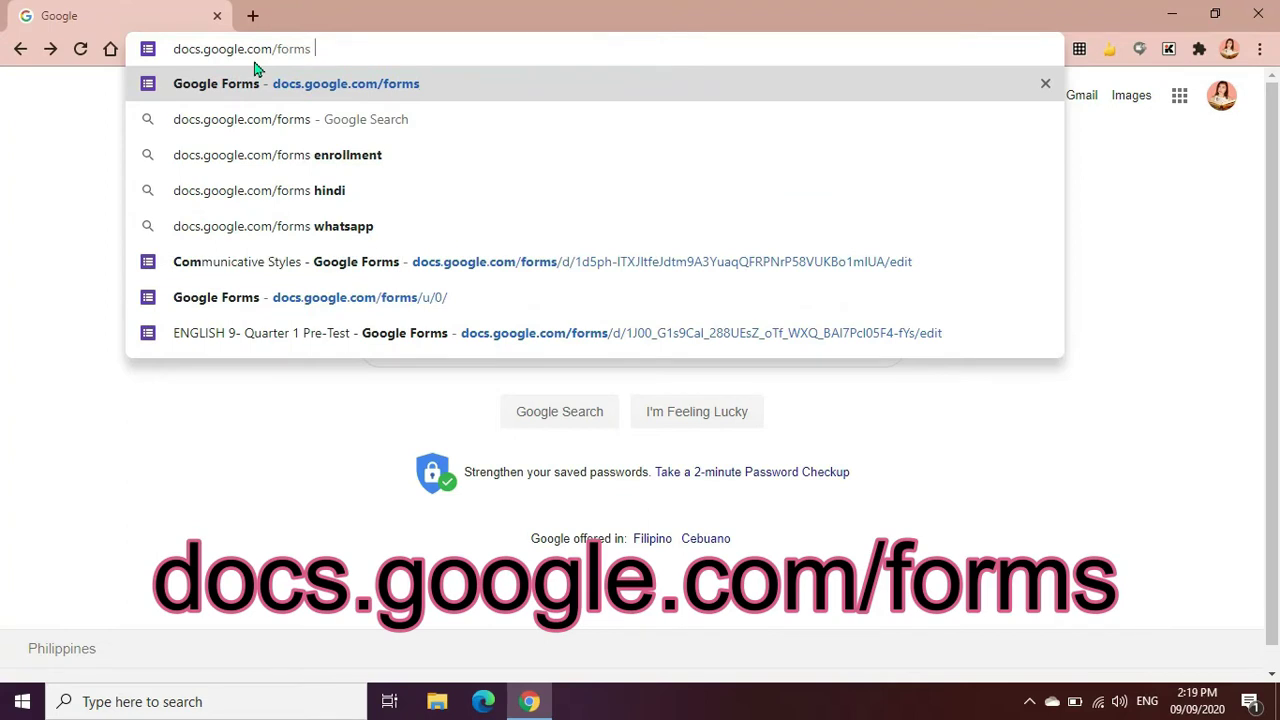
key("Return")
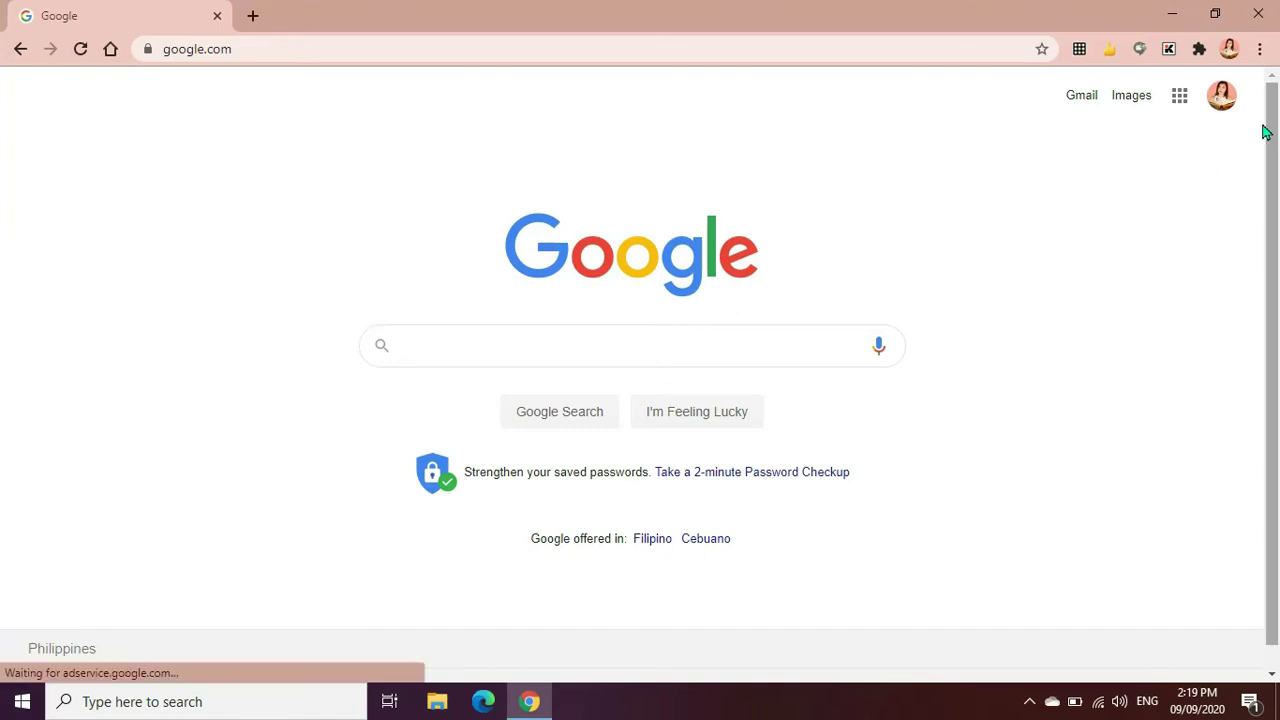
From Google Drive, create a new Google Form through New > More
left_click(1181, 104)
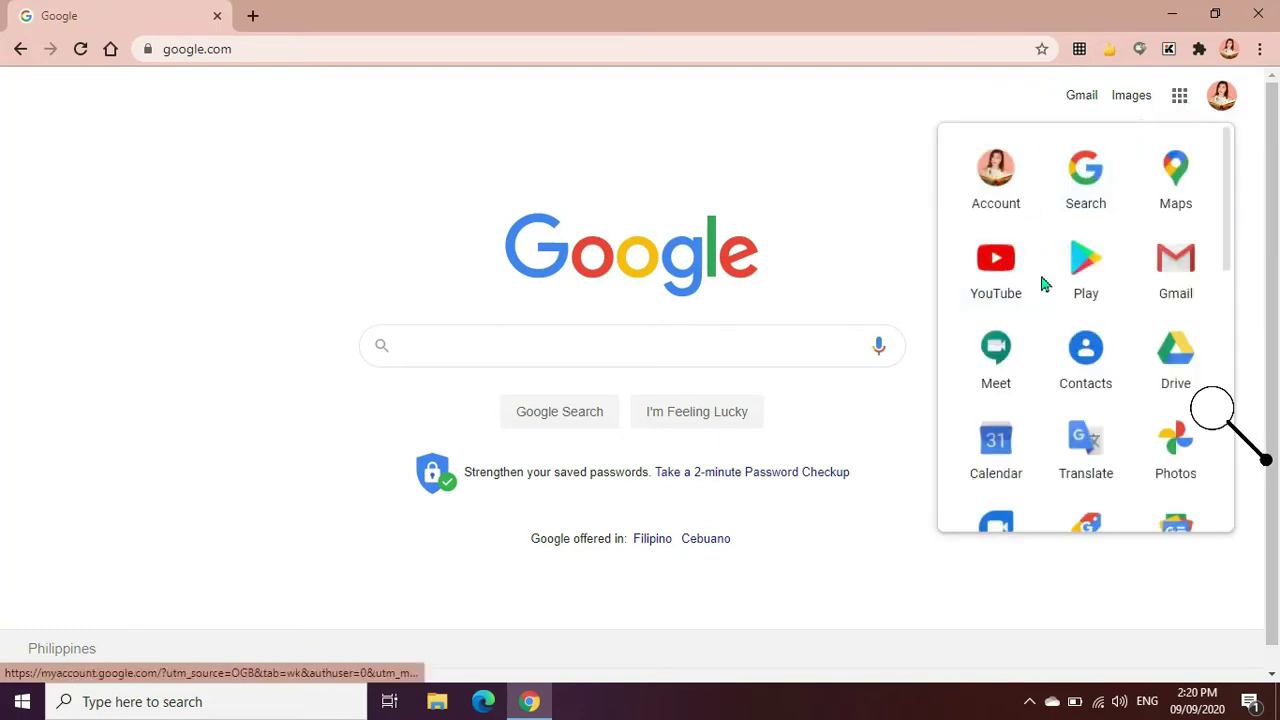
left_click(1177, 362)
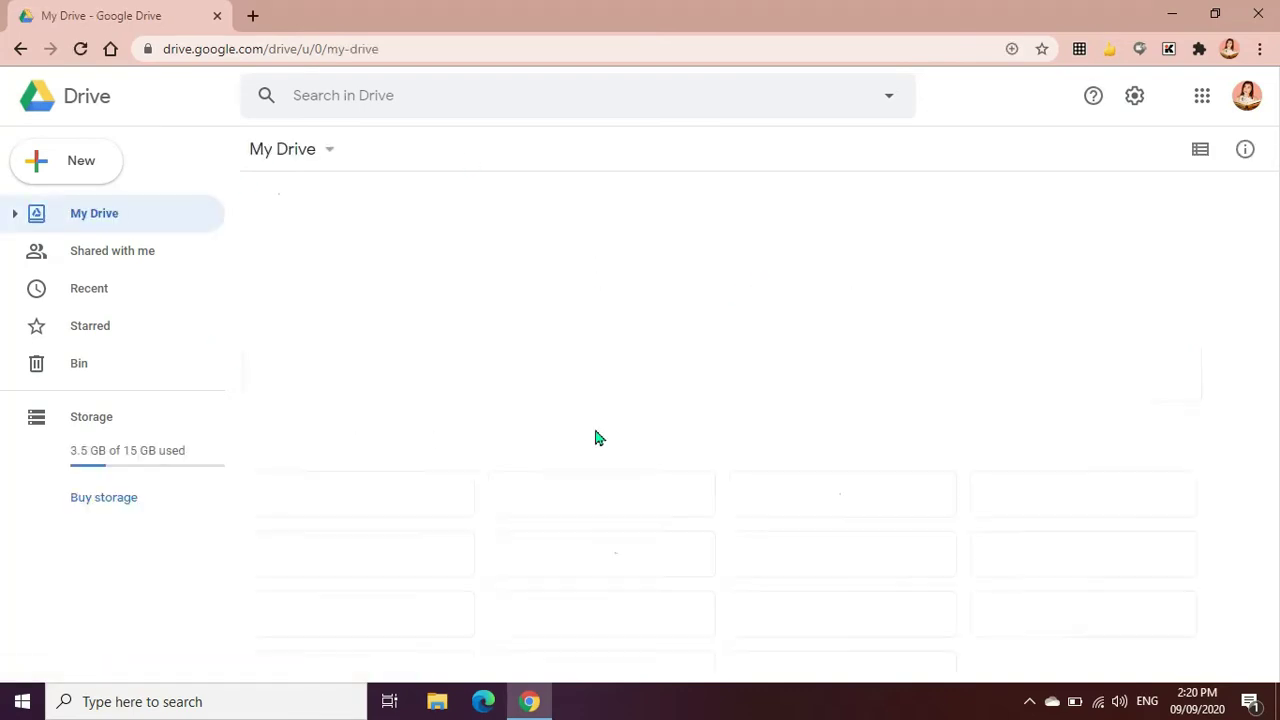
left_click(50, 165)
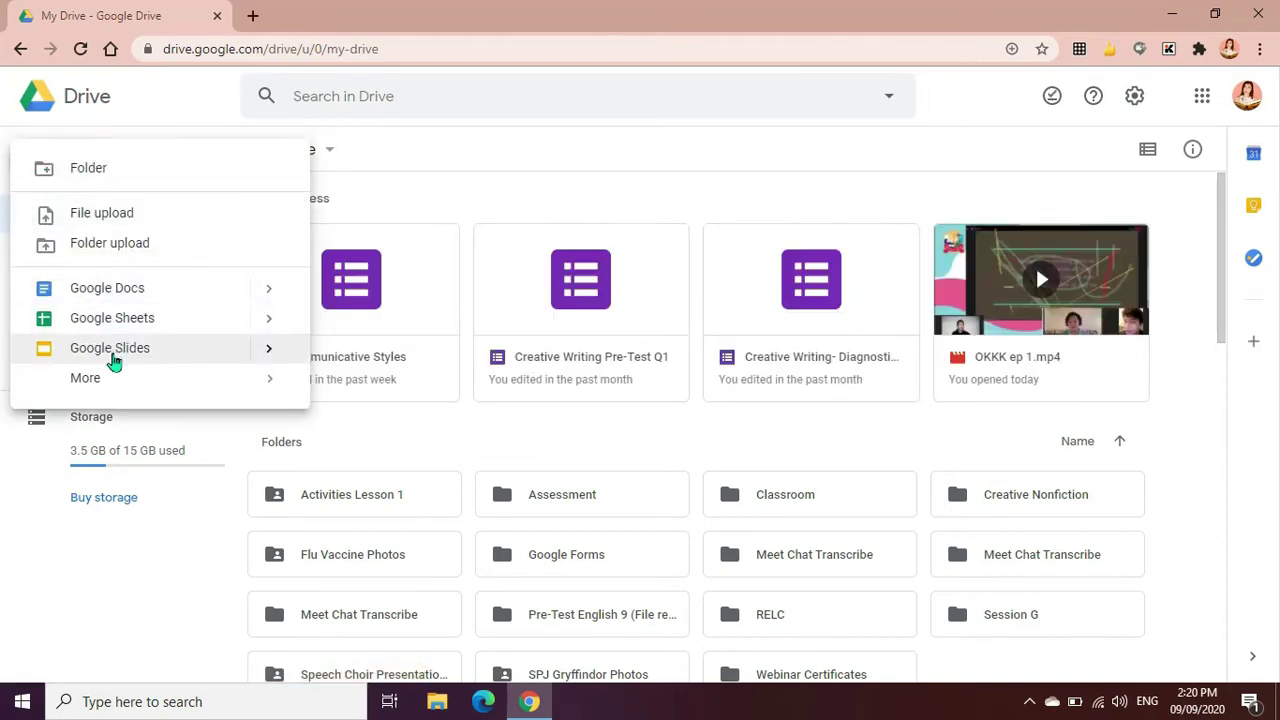
mouse_move(100, 378)
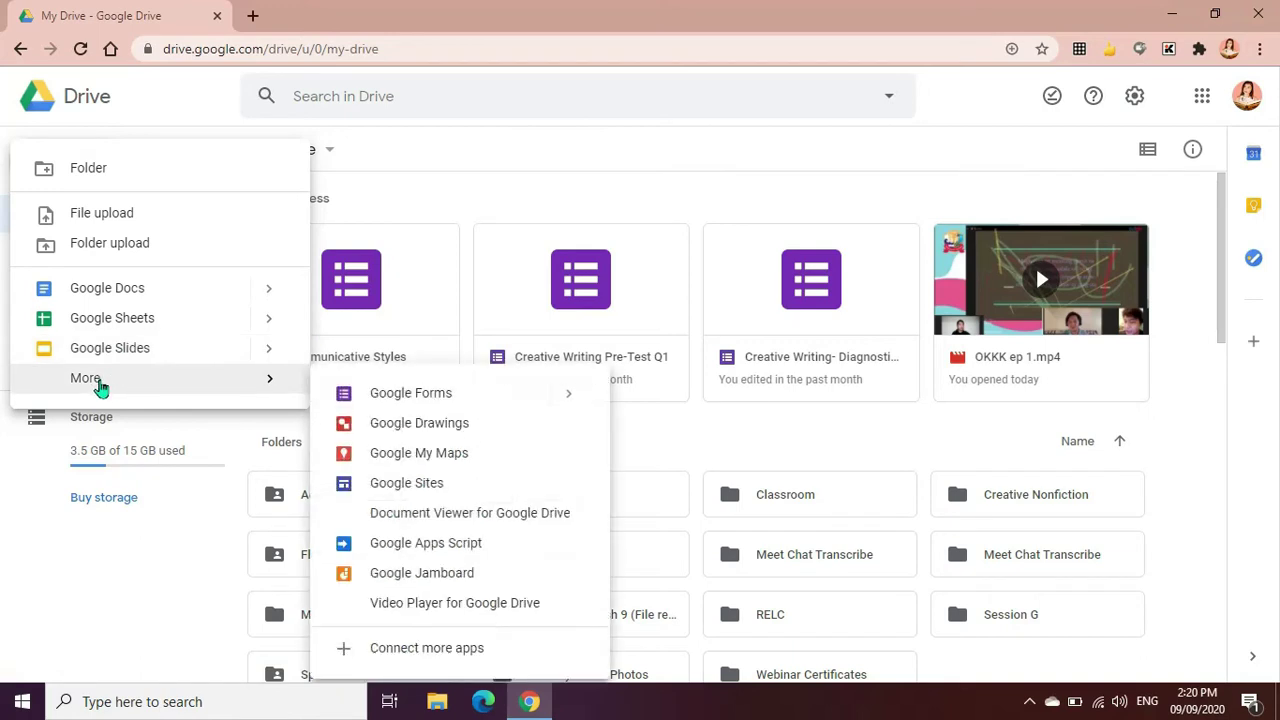
left_click(392, 393)
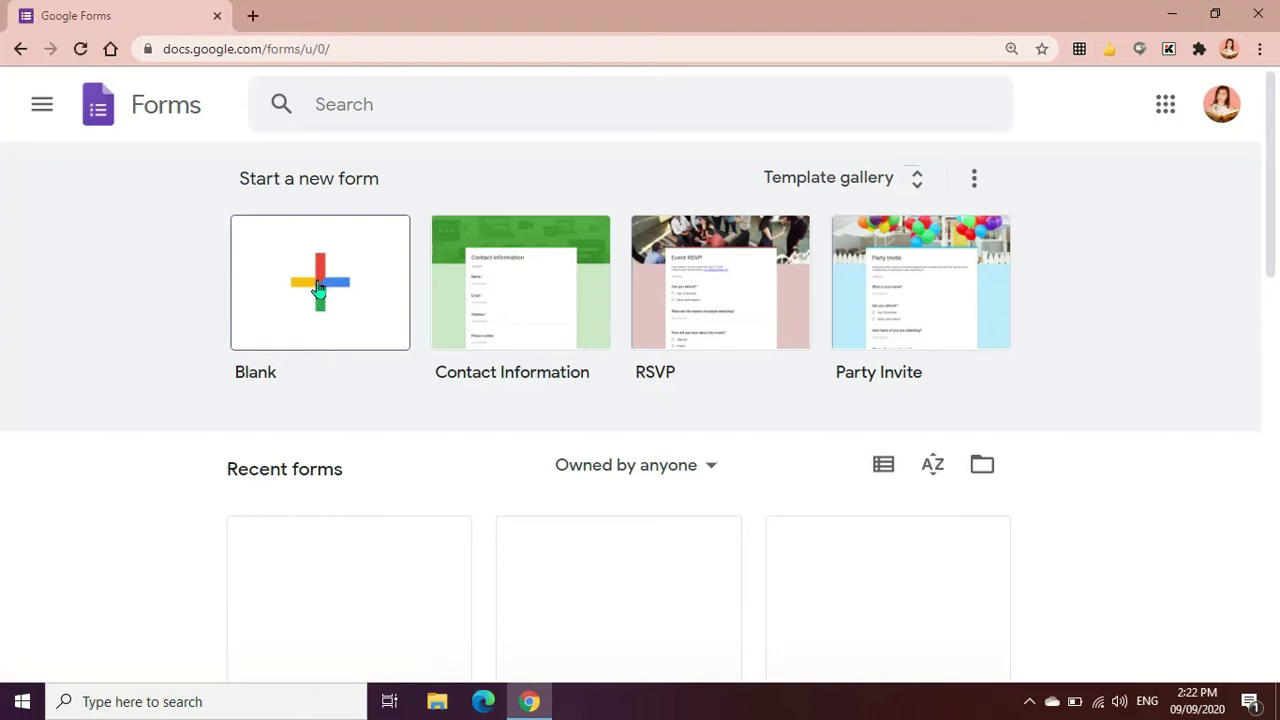
Start a blank form from the Blank tile under Start a new form
left_click(318, 288)
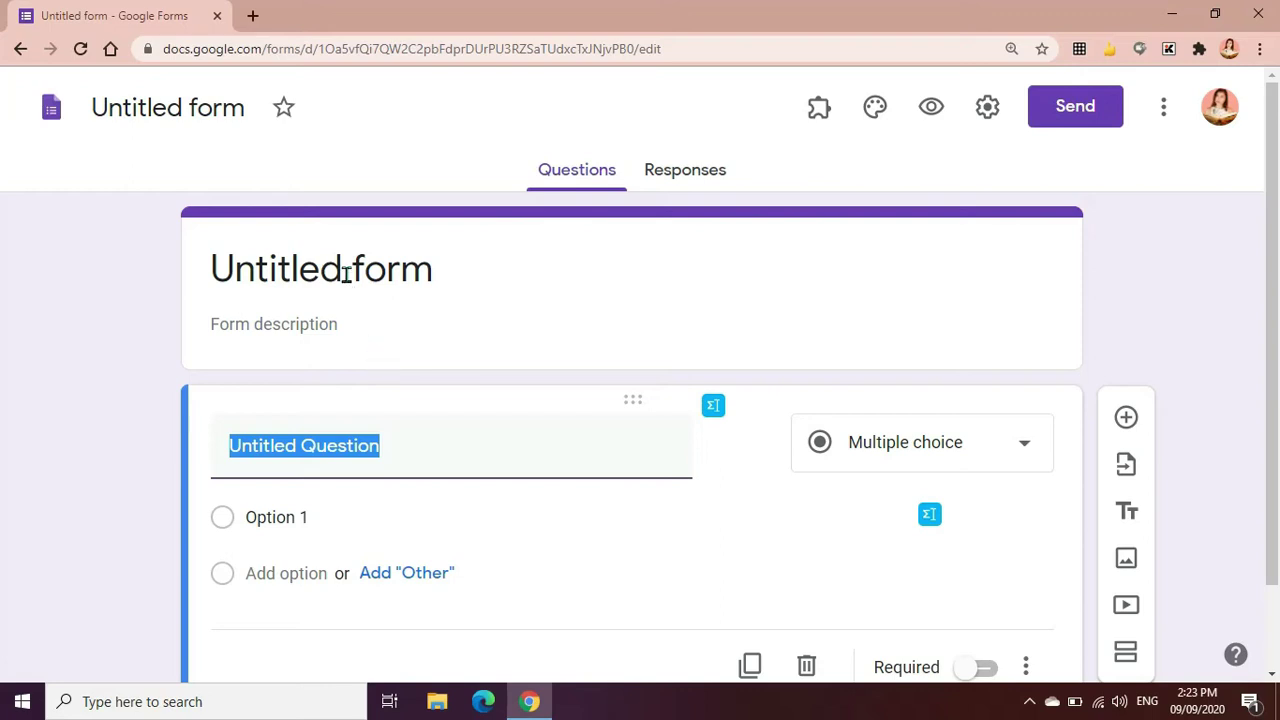
Replace the 'Untitled form' title with 'Daily Time Record'
left_click(452, 283)
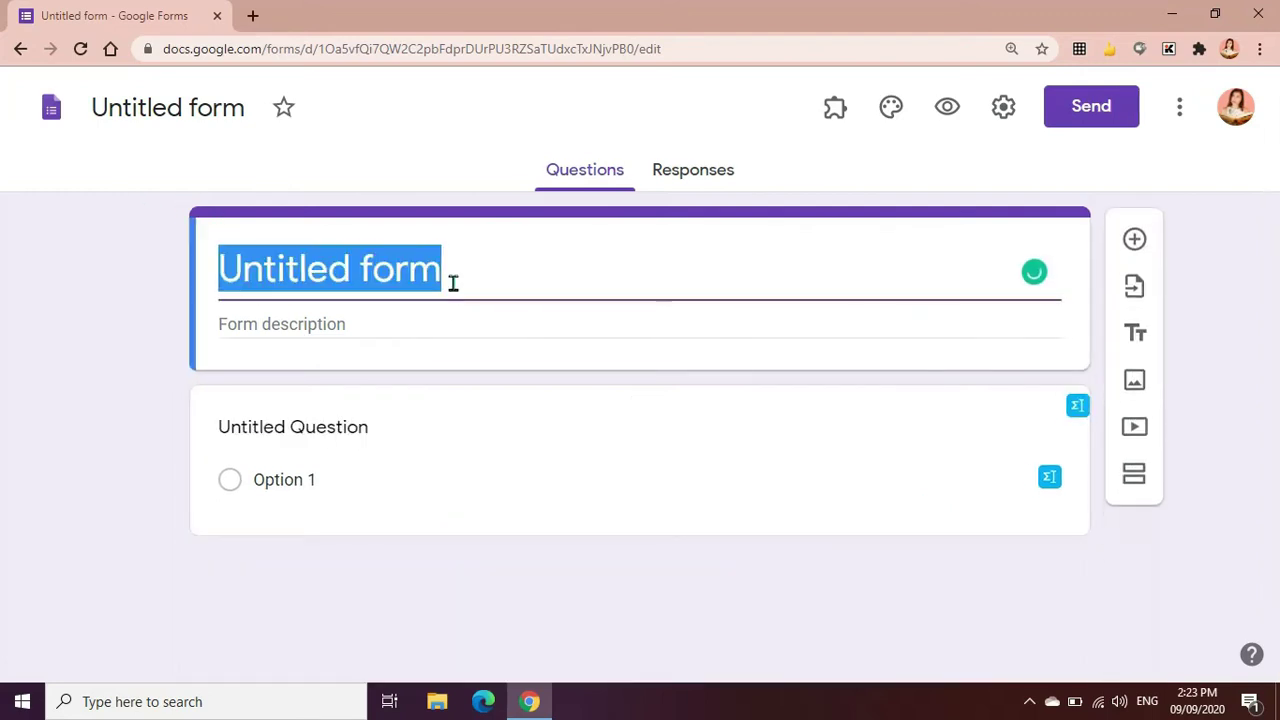
left_click(197, 97)
left_click(263, 251)
key("BackSpace")
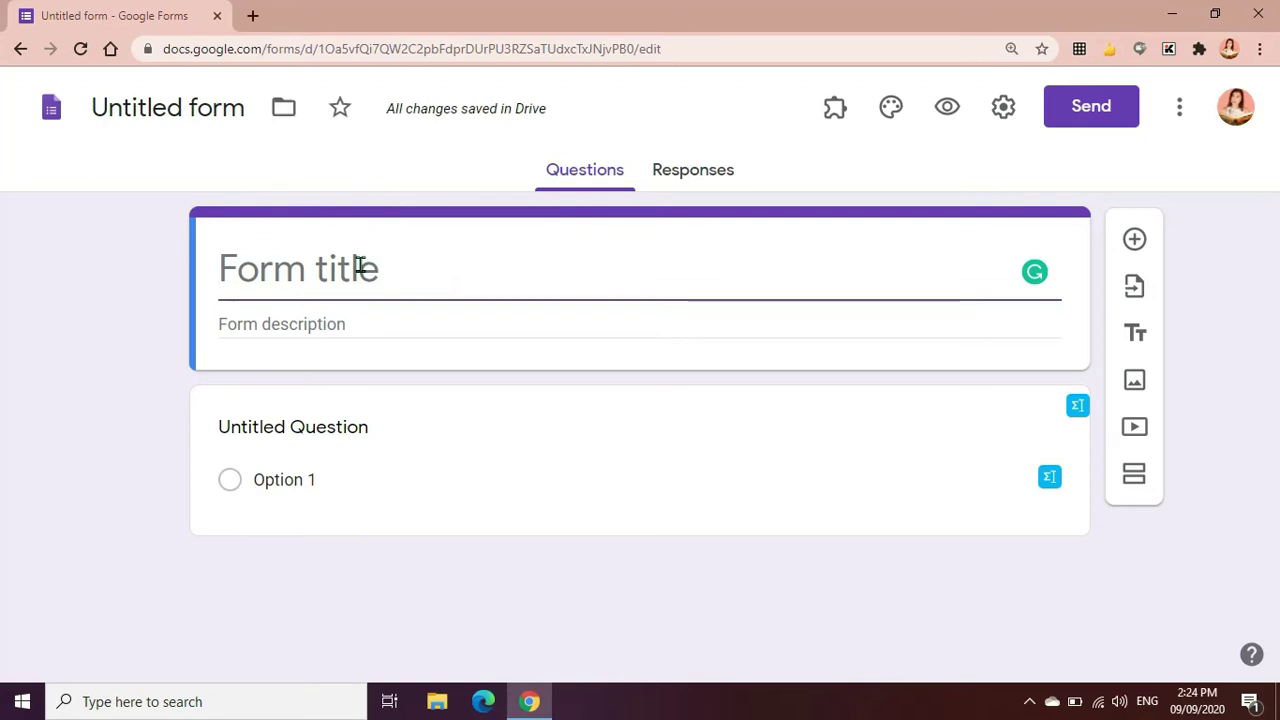
type("Dail")
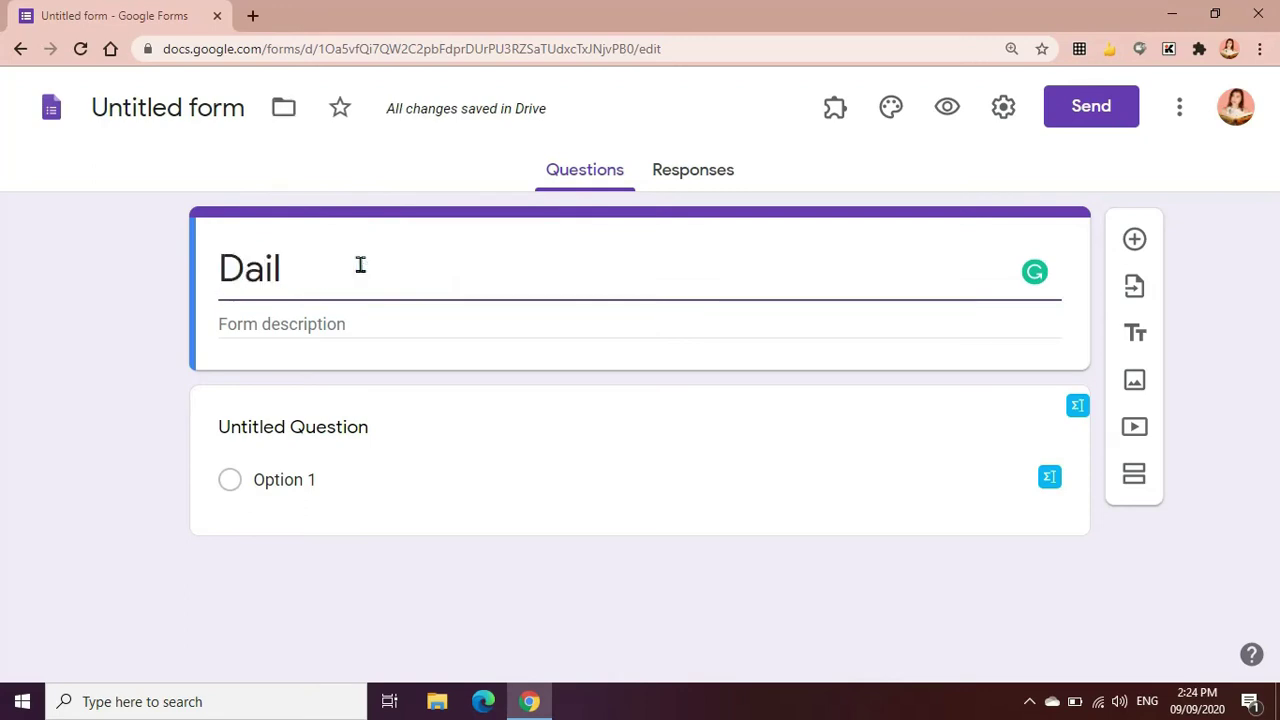
type("y Time ")
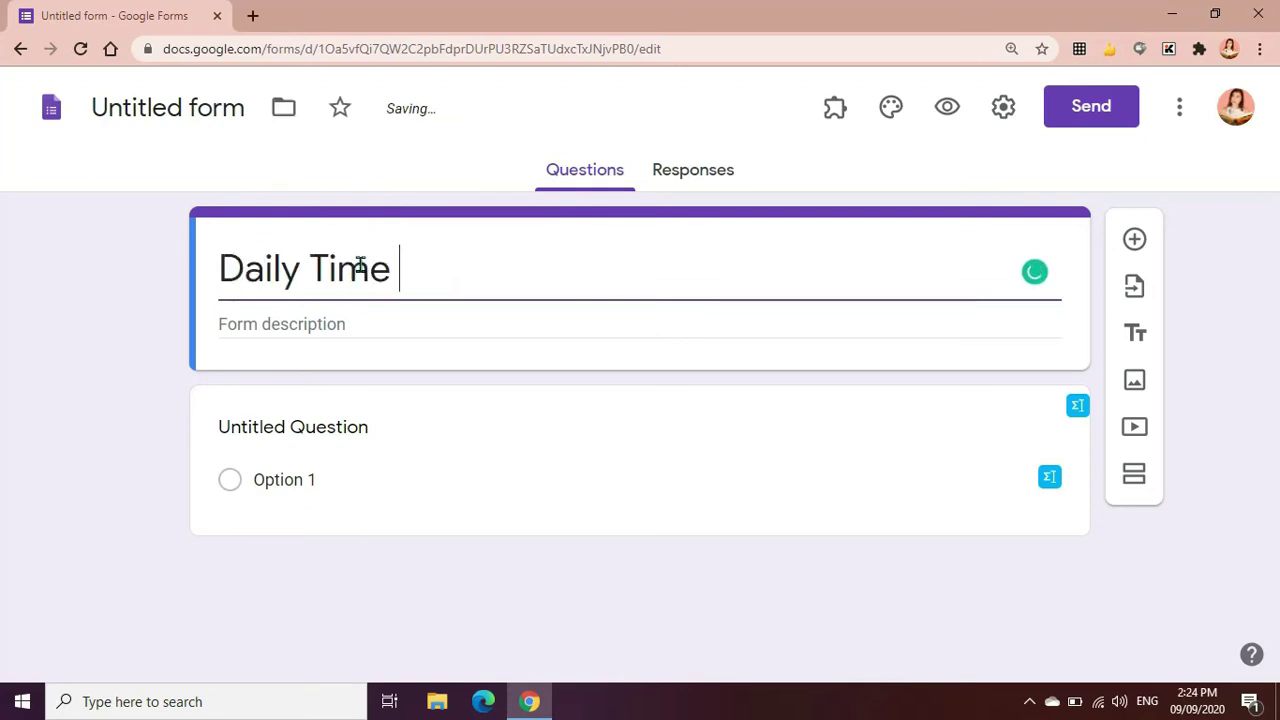
type("Record")
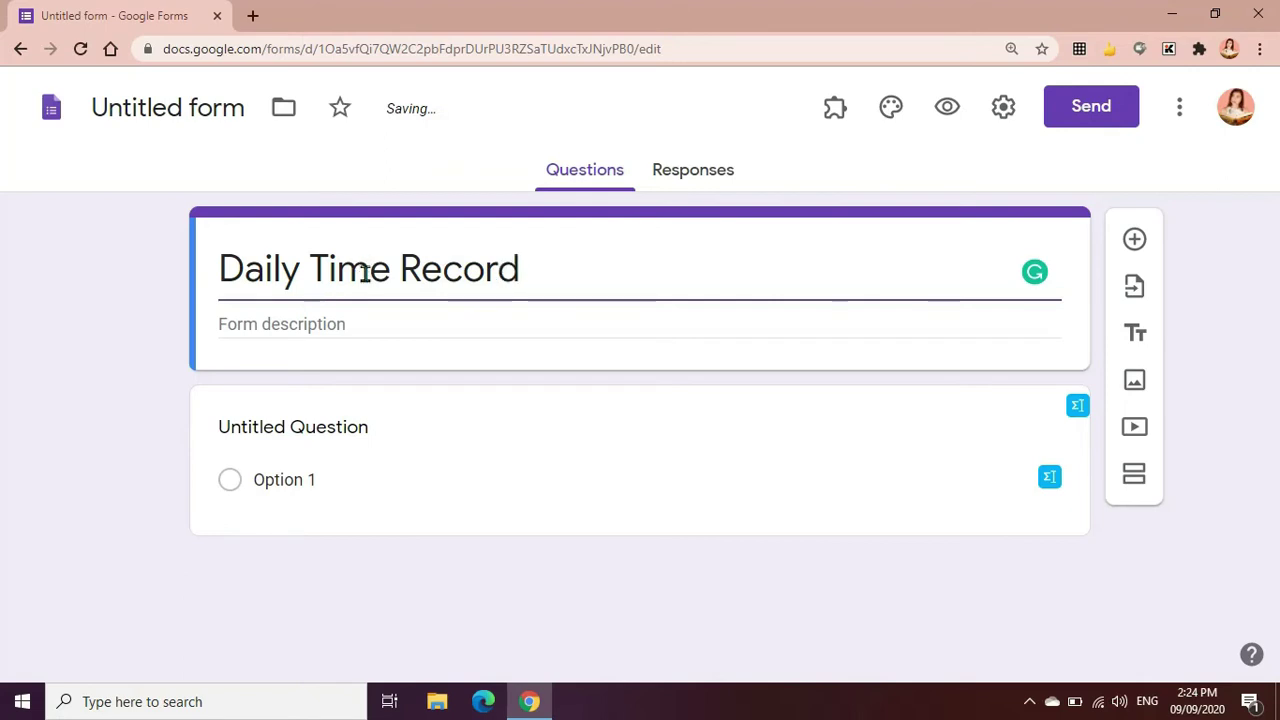
Enter 'Kindly fill-up the form.' as the form description
key("Tab")
triple_click(537, 277)
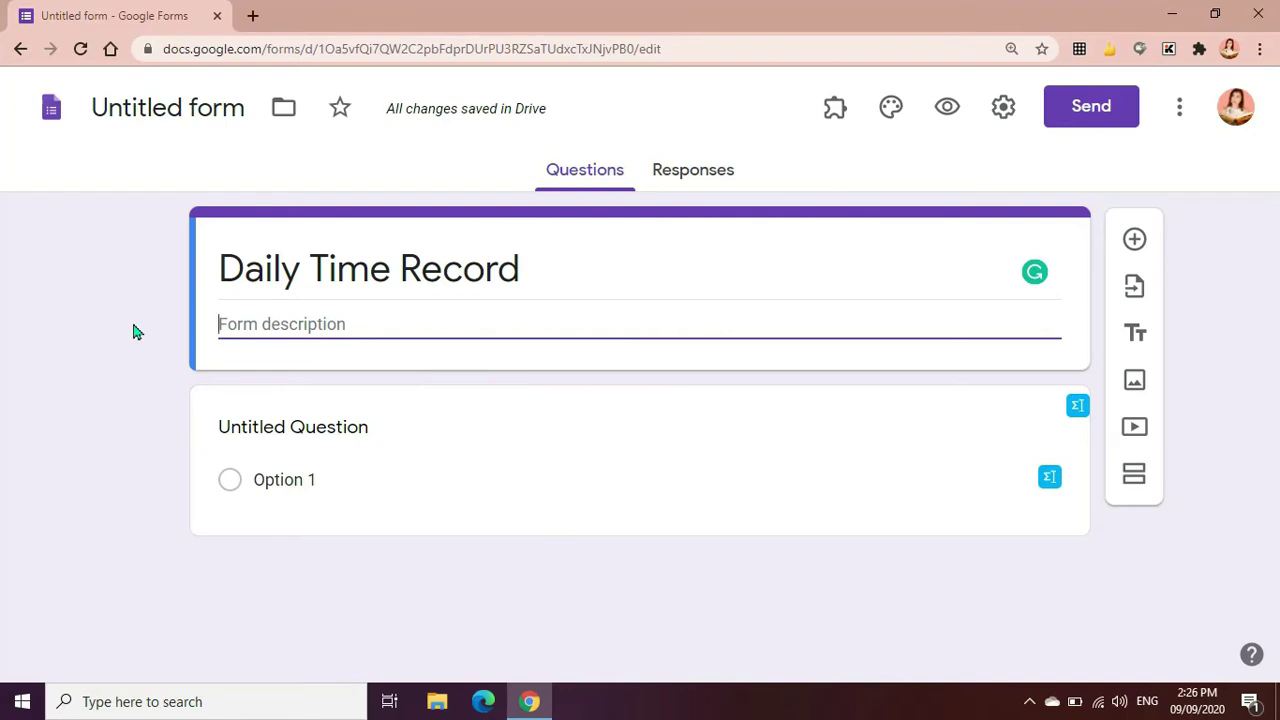
type("Kindly")
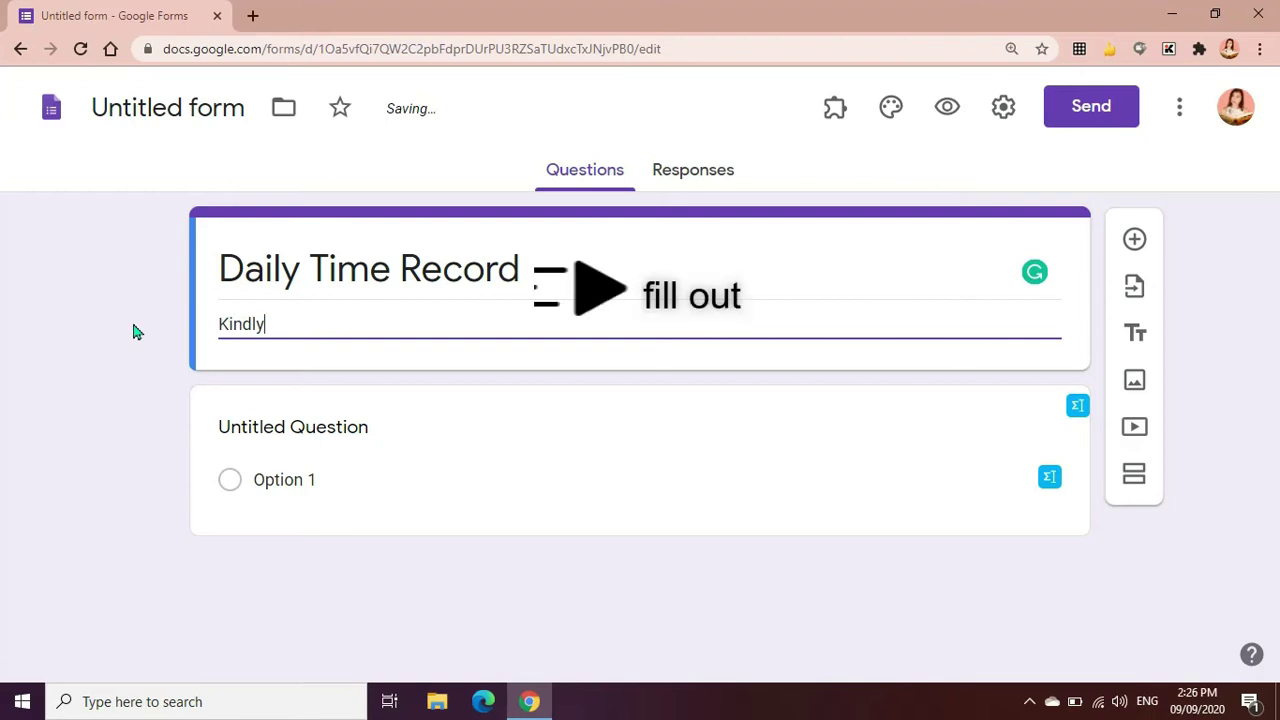
type(" fill-up the form.")
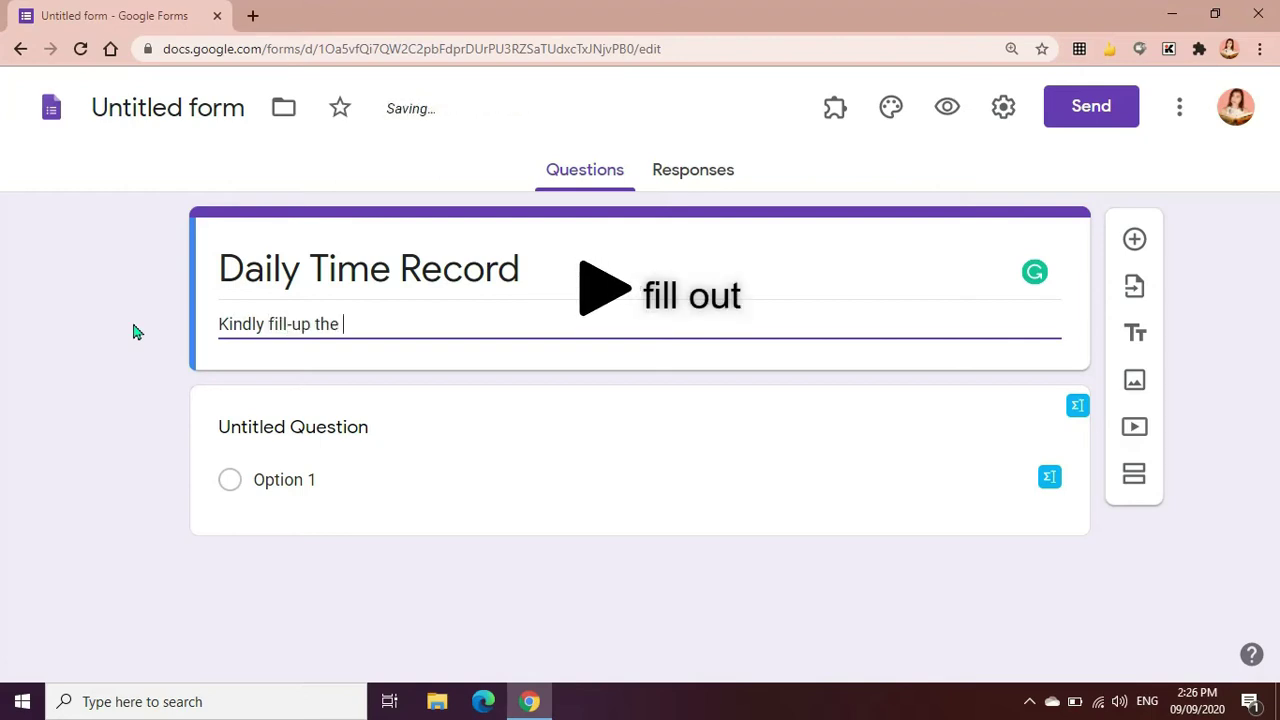
left_click(348, 466)
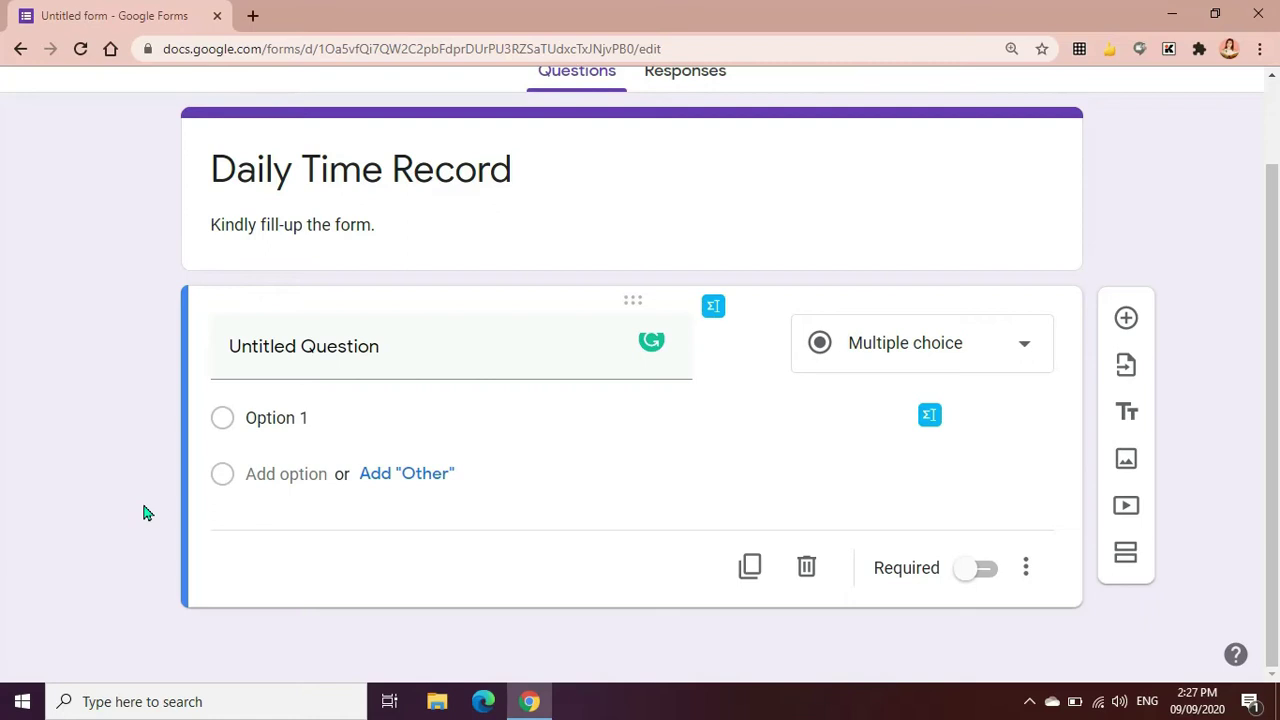
Retitle the first question 'Name of Teachers'
left_click(337, 360)
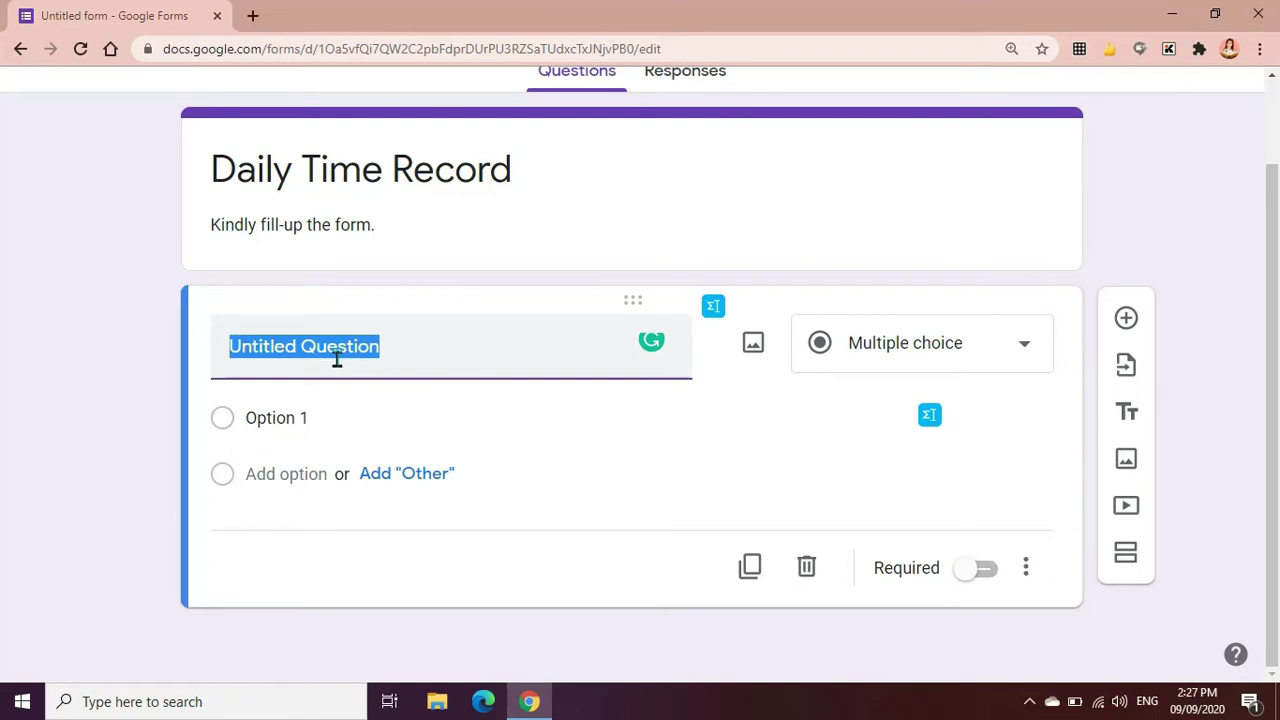
type("Name of Te")
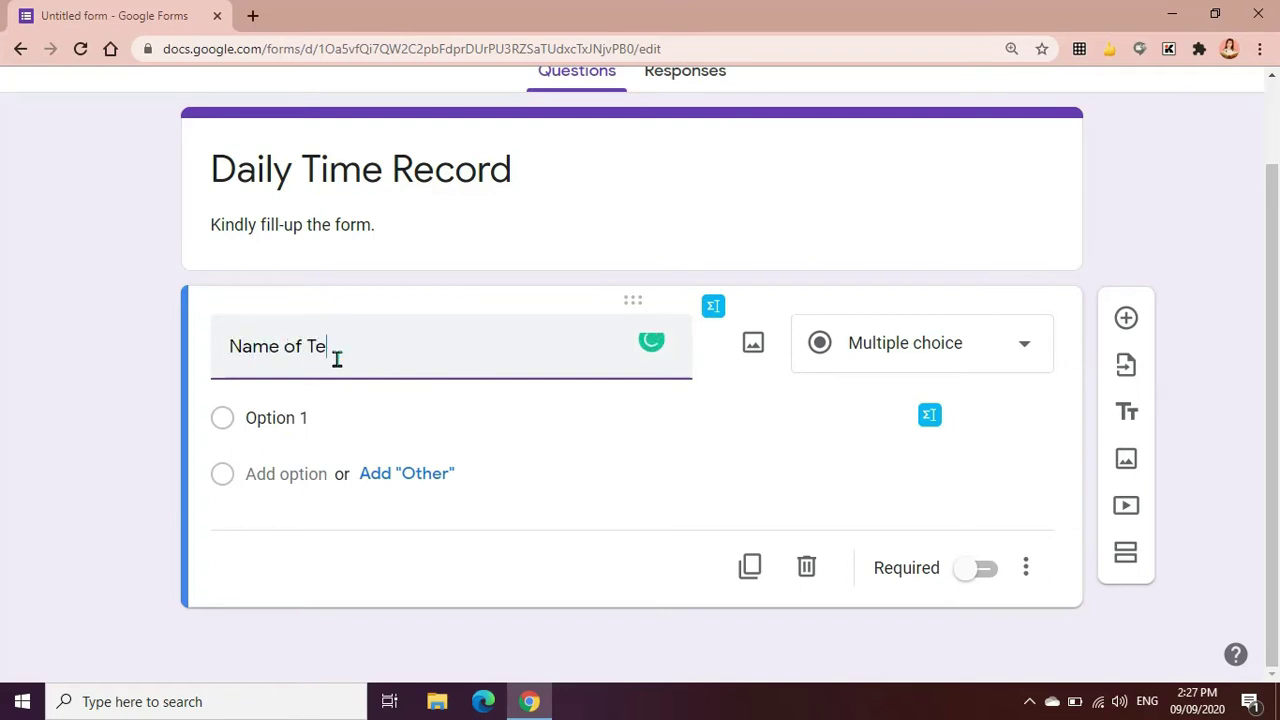
type("achers")
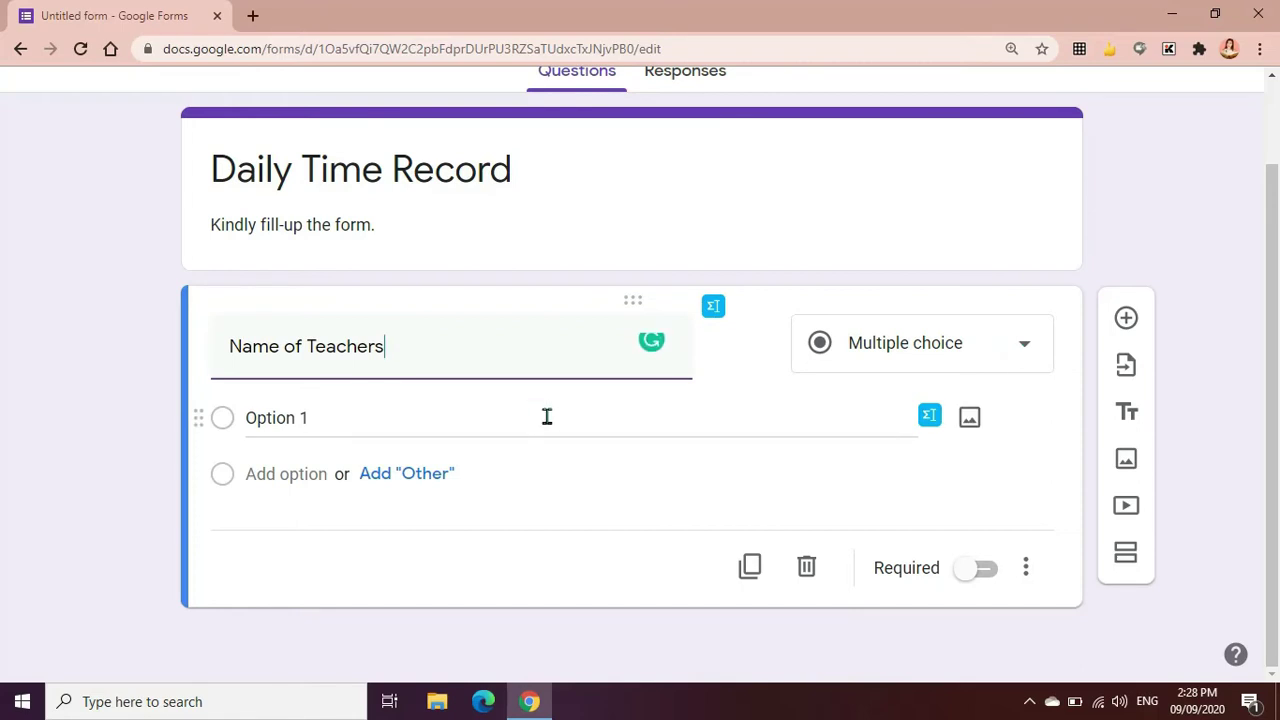
left_click(992, 356)
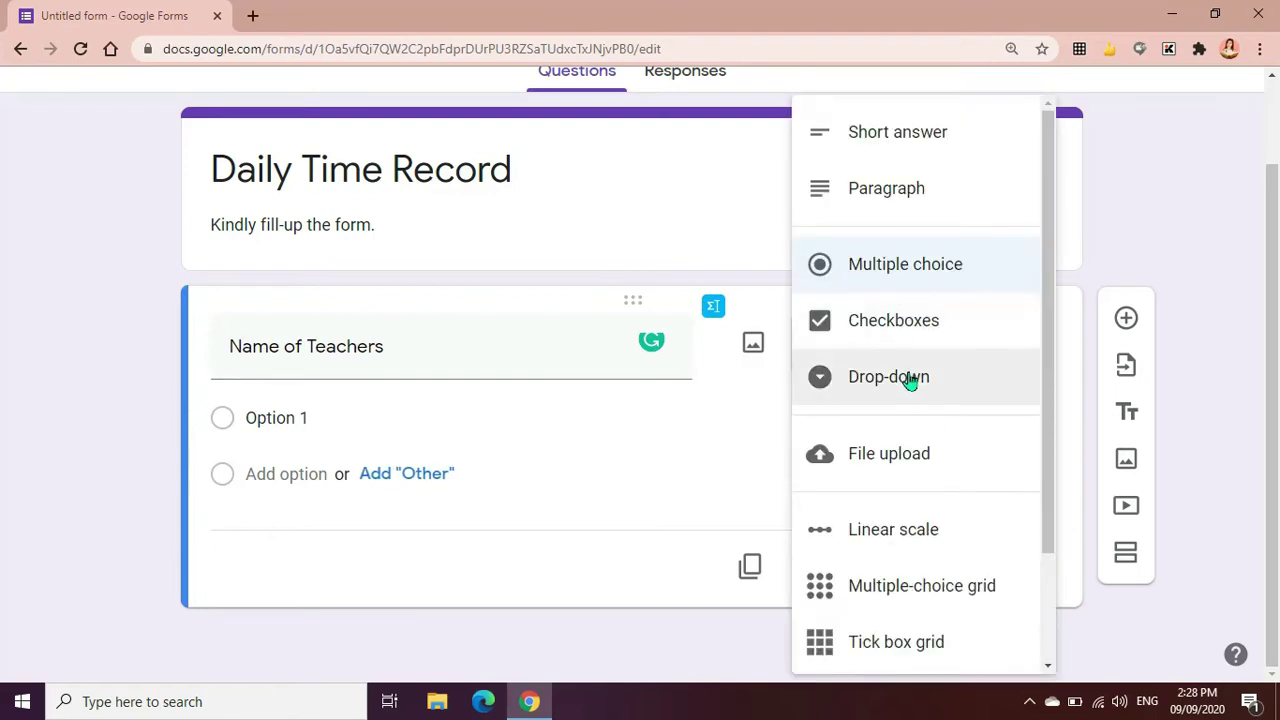
Enter six teacher names as answer choices and preview the form
left_click(331, 416)
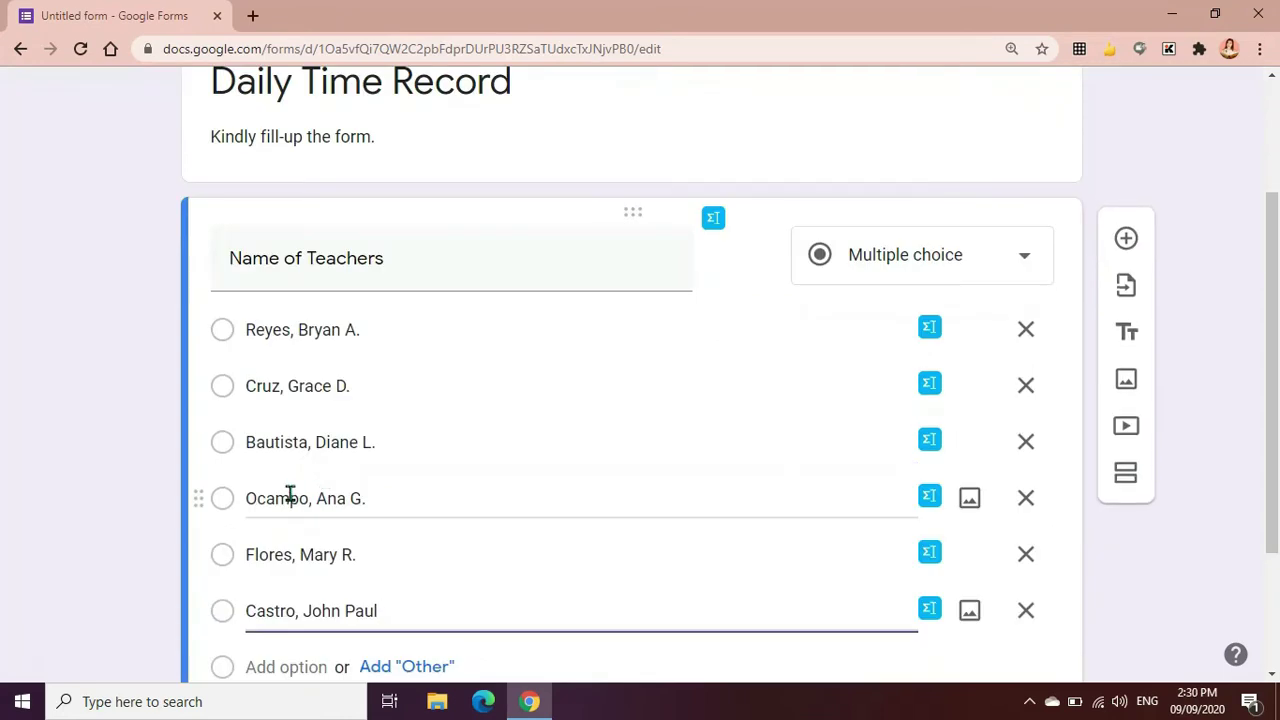
scroll(290, 497, "down", 1)
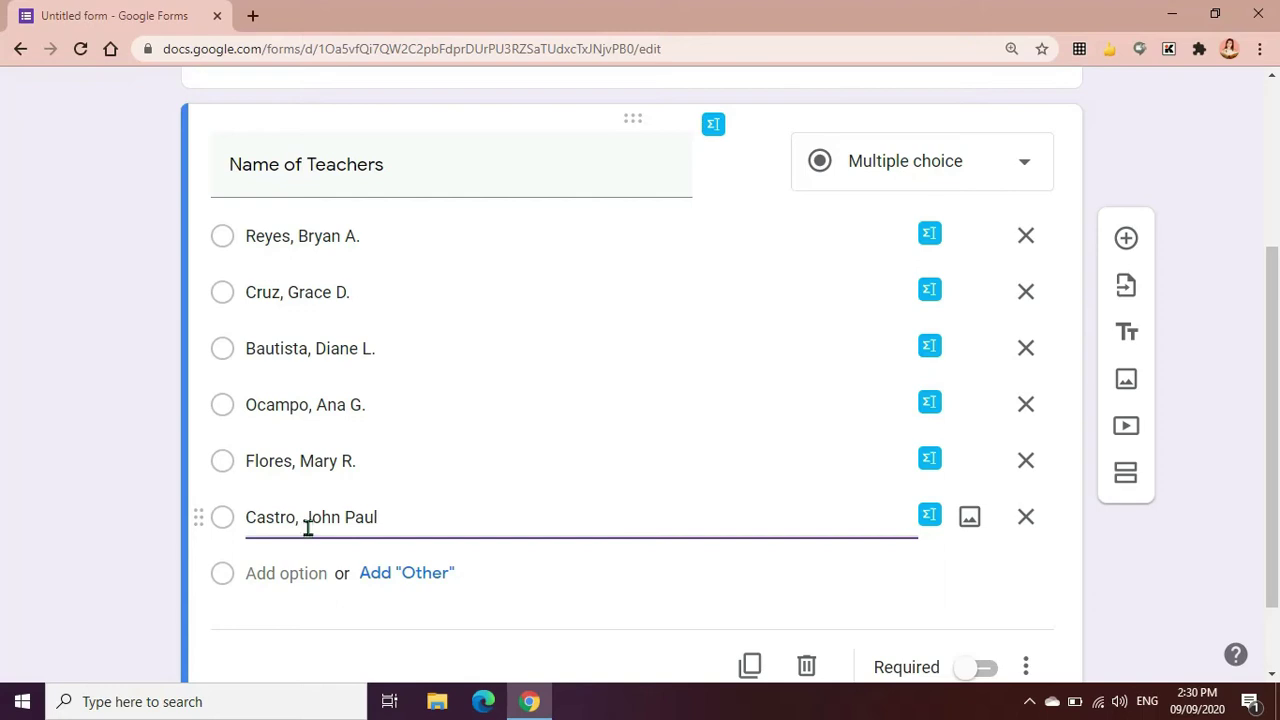
scroll(308, 528, "down", 1)
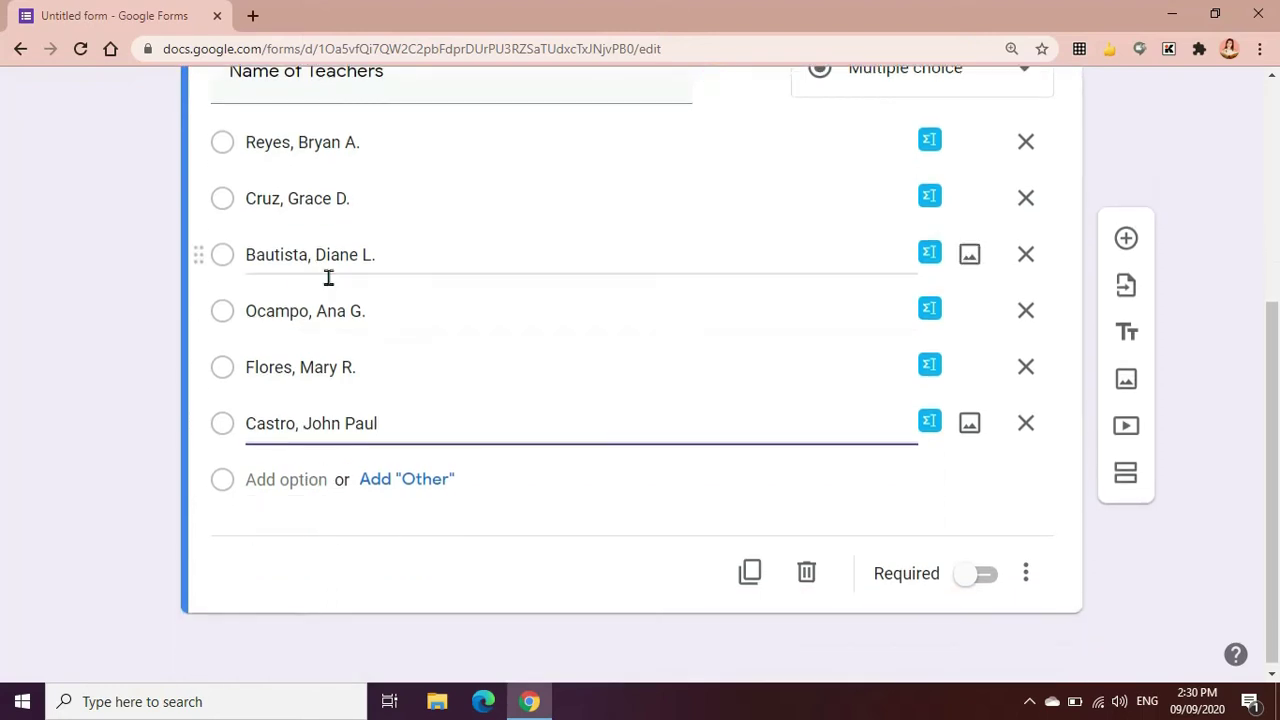
scroll(325, 370, "up", 1)
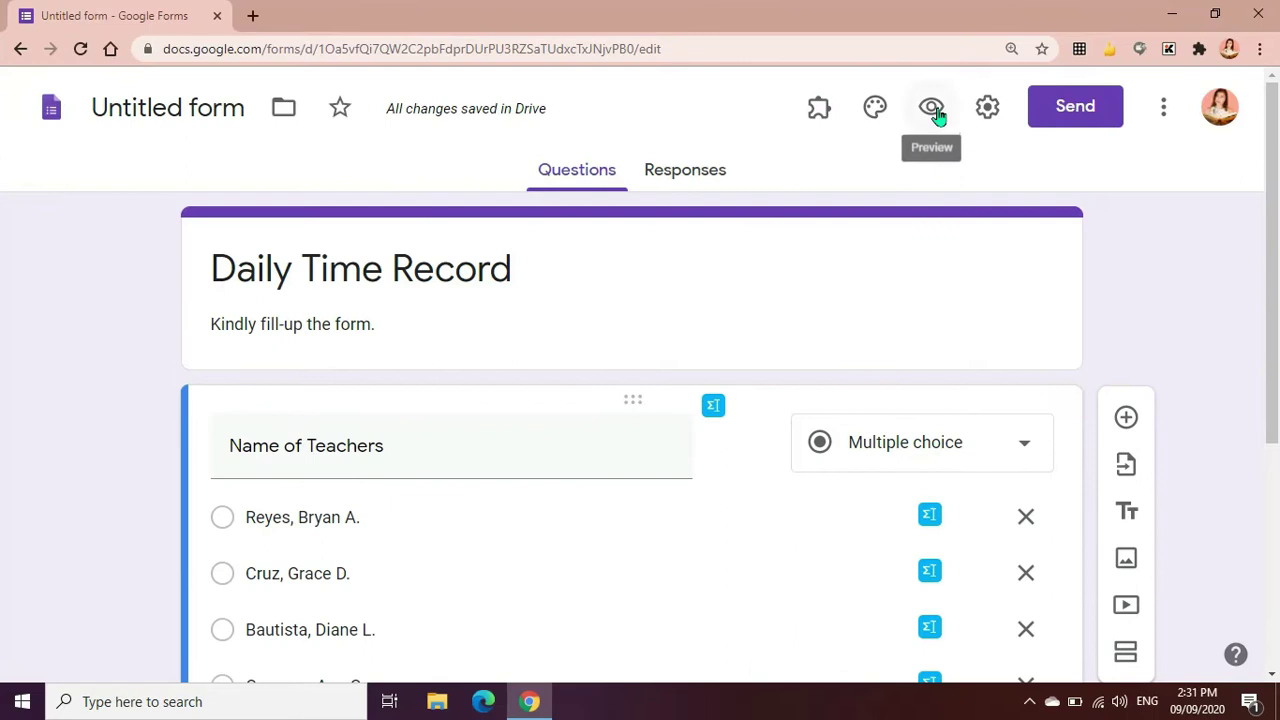
left_click(931, 106)
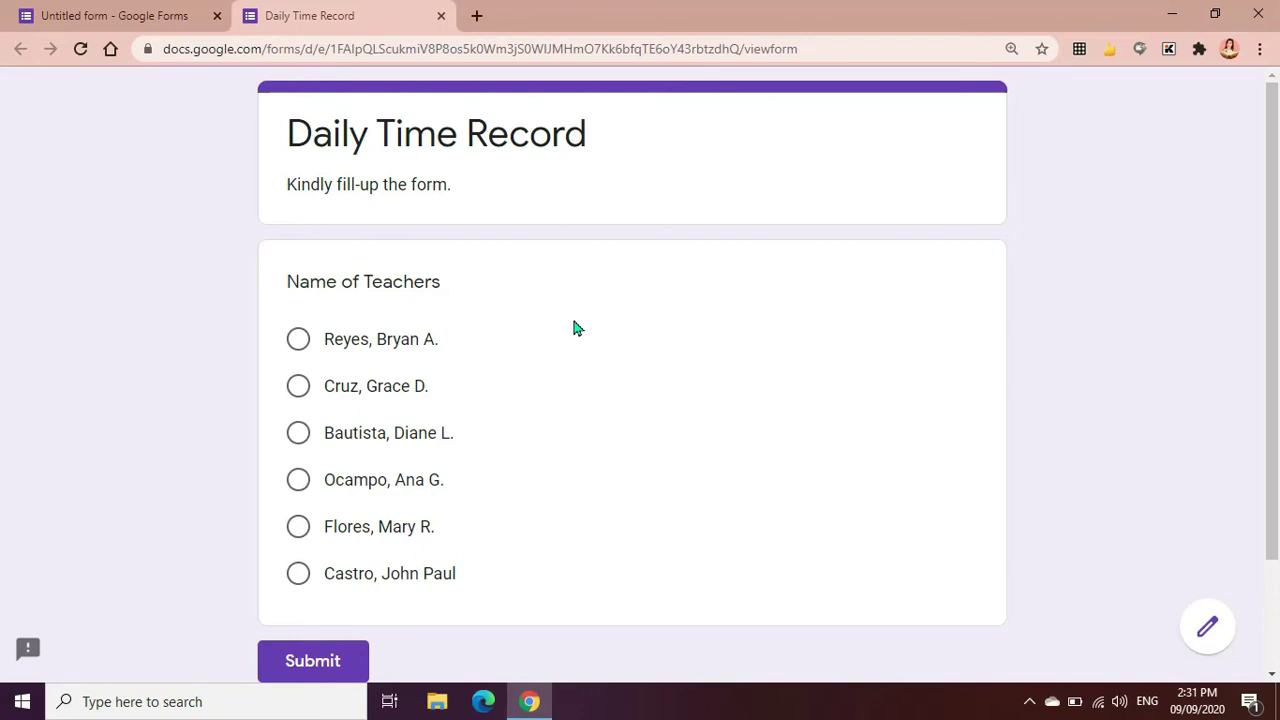
Back in the editor, change the Name of Teachers question type to Drop-down
left_click(441, 15)
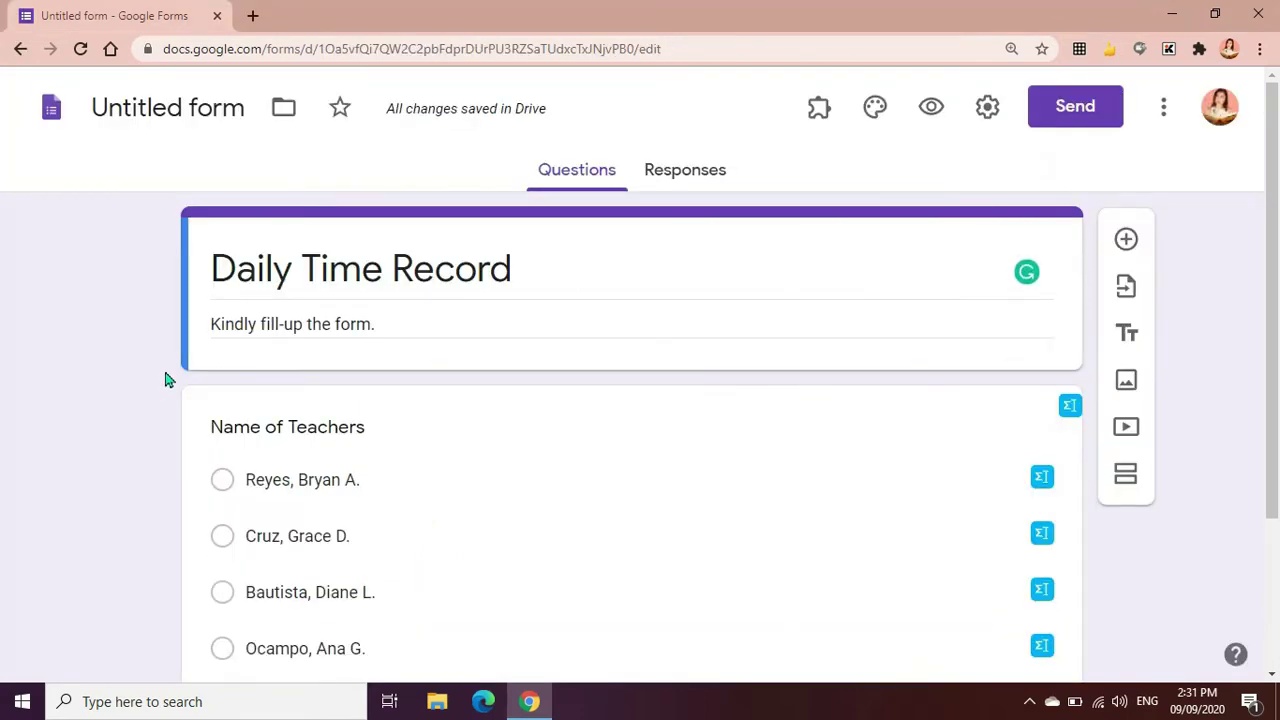
scroll(976, 349, "down", 1)
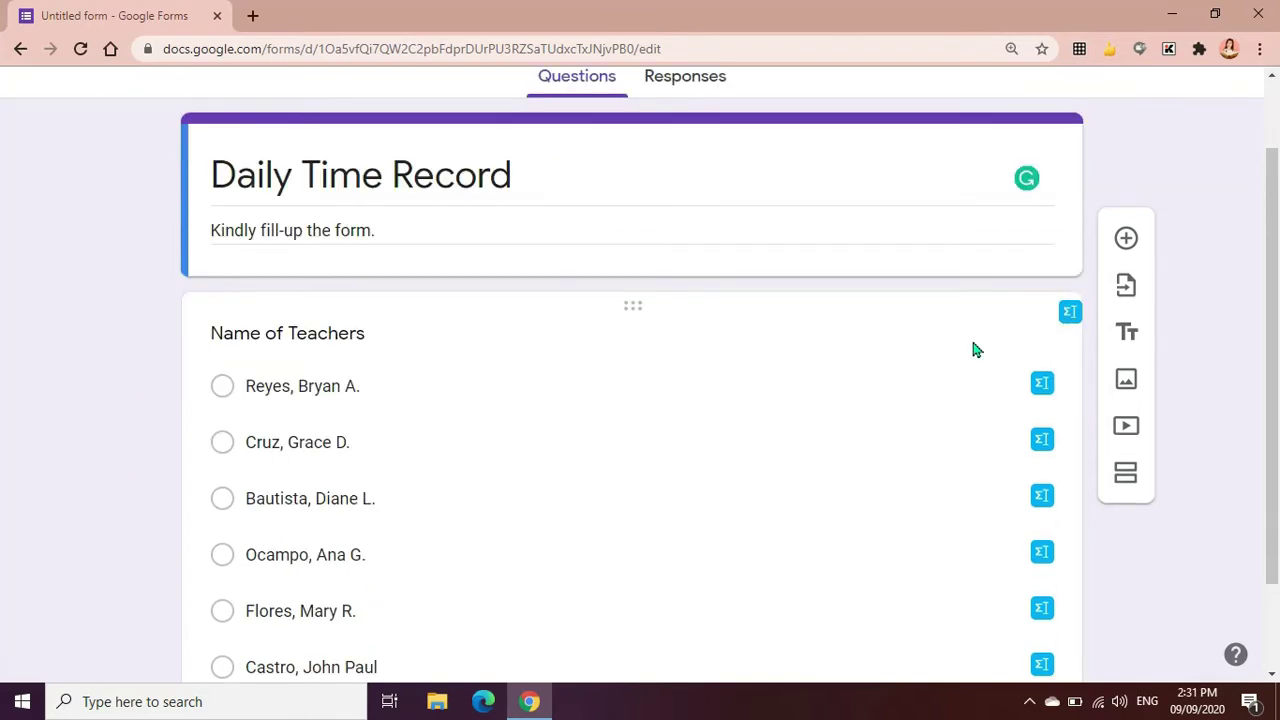
left_click(540, 386)
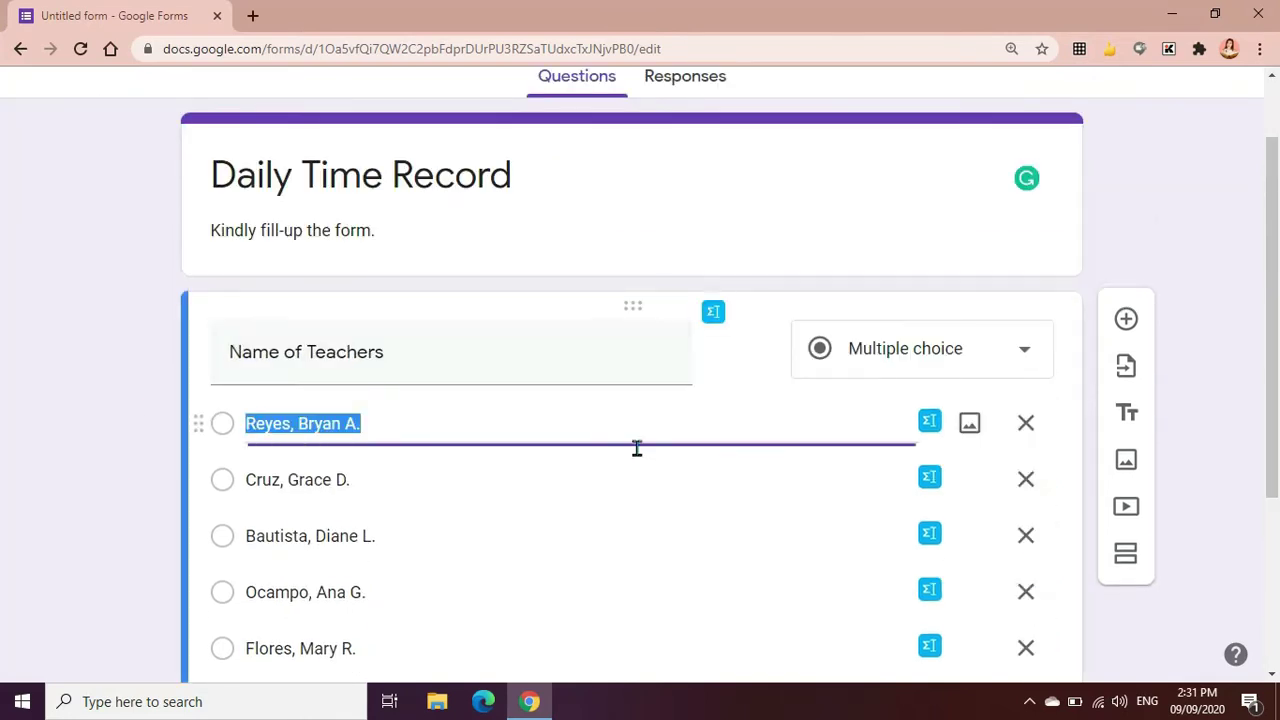
left_click(1023, 360)
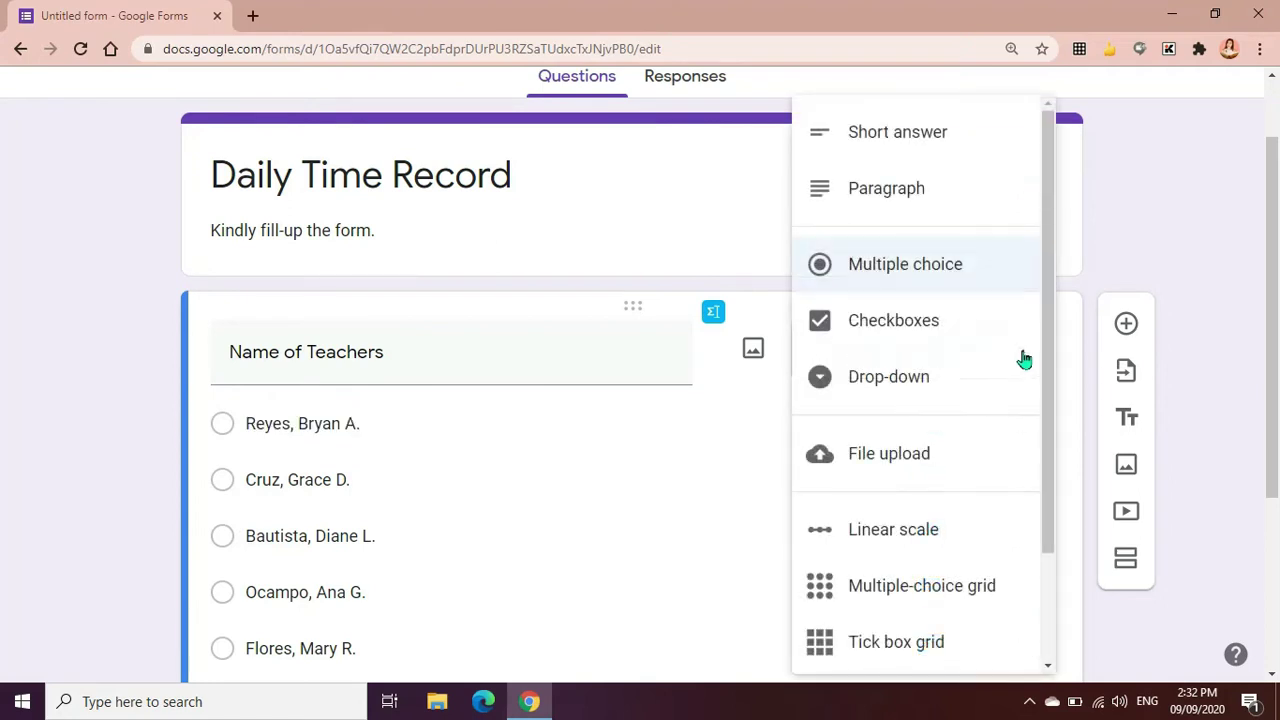
left_click(916, 389)
scroll(300, 487, "down", 1)
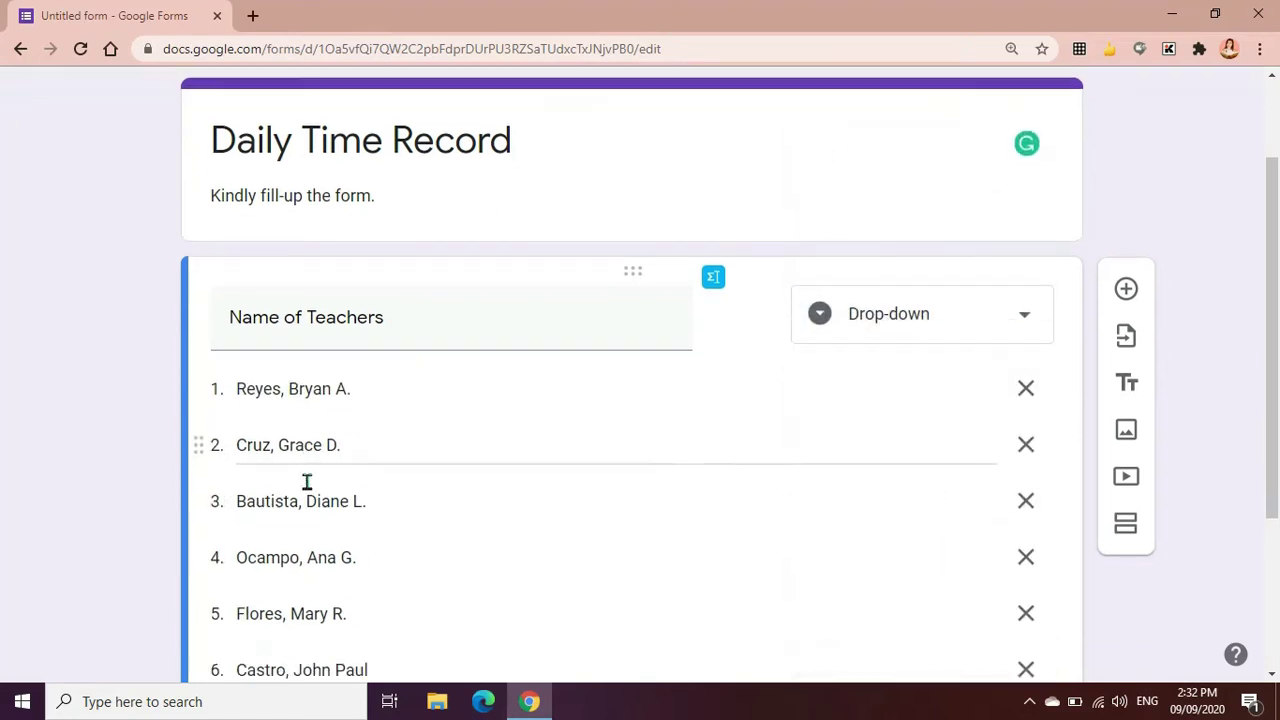
scroll(325, 591, "down", 1)
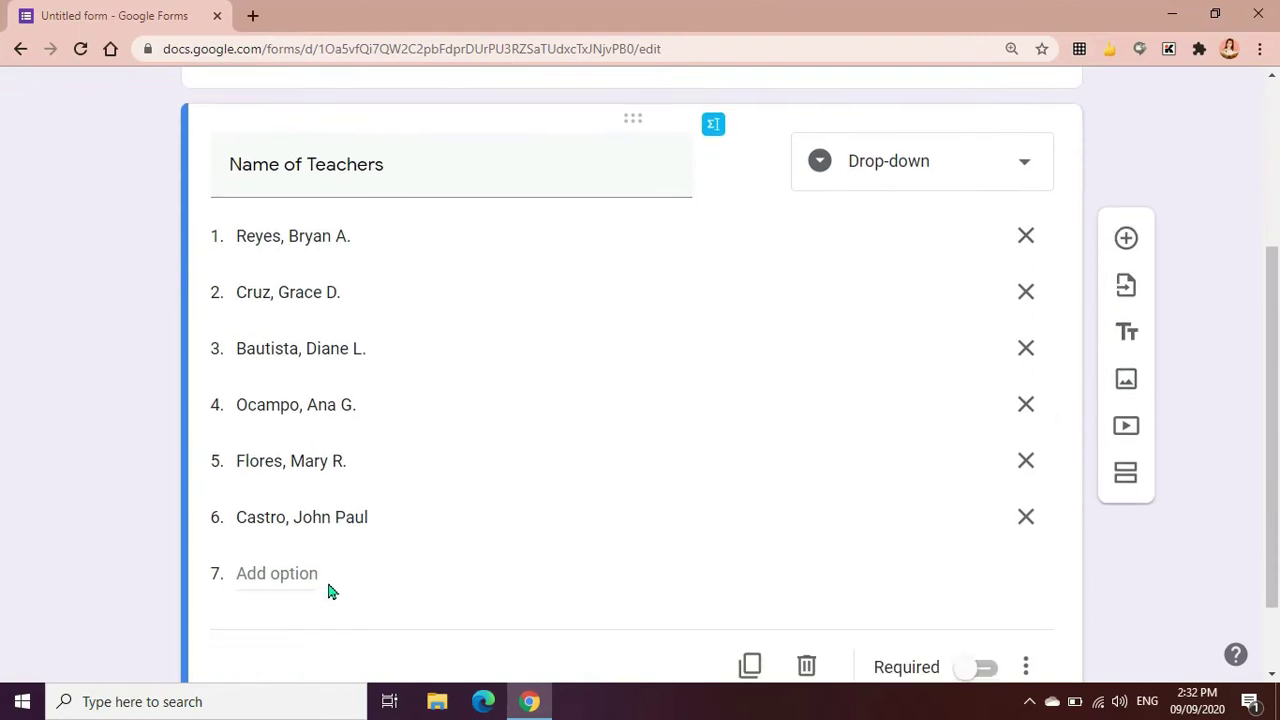
scroll(326, 577, "up", 3)
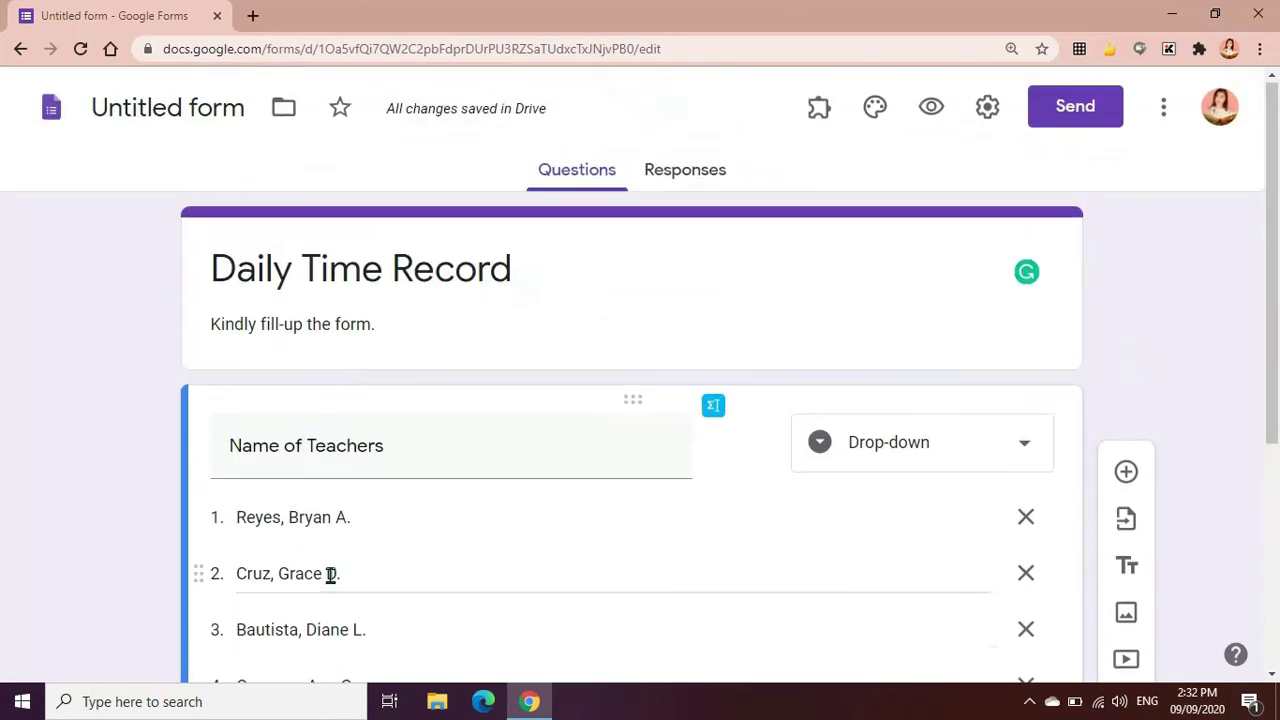
left_click(931, 110)
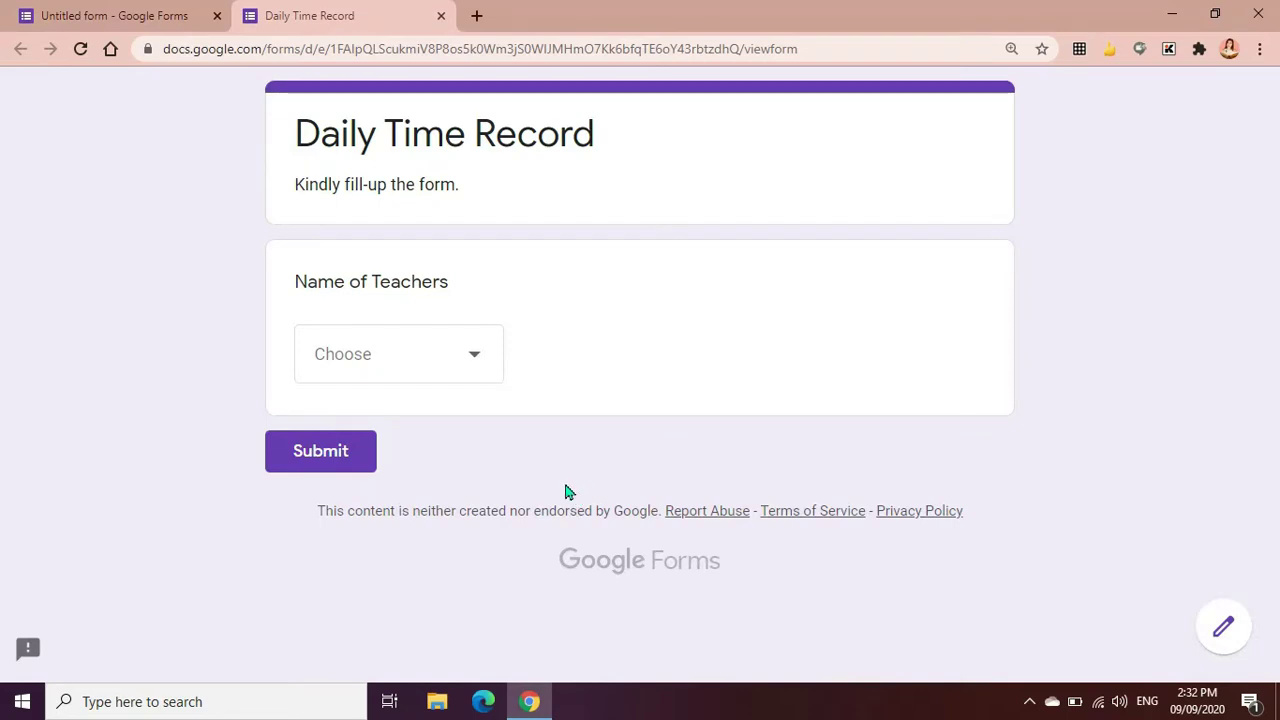
left_click(474, 366)
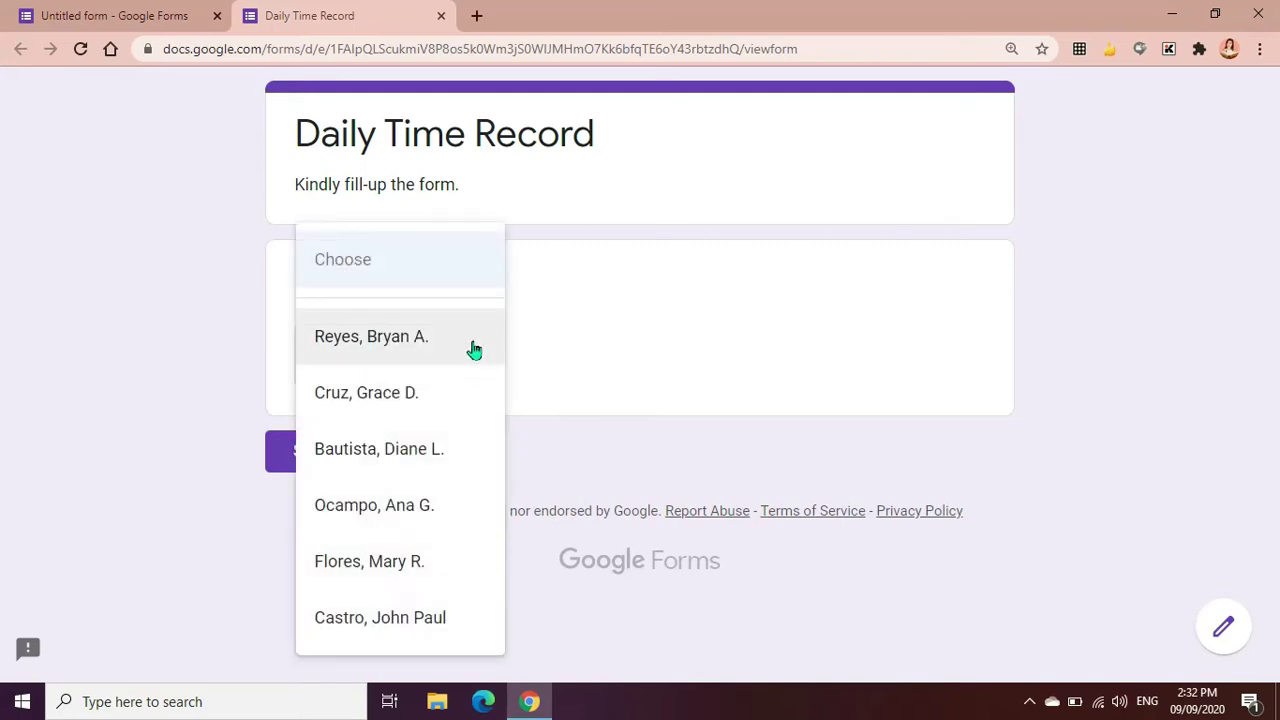
key("ctrl+w")
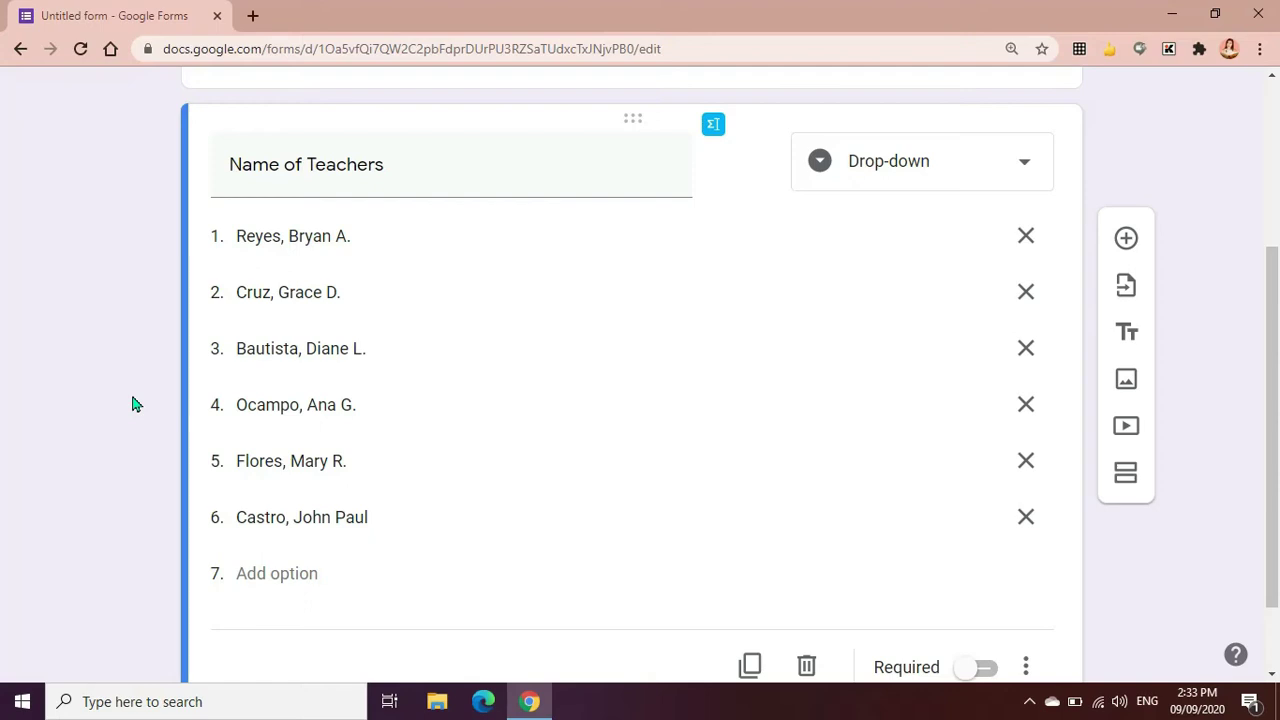
Switch on Required for the Name of Teachers drop-down question
scroll(940, 497, "up", 1)
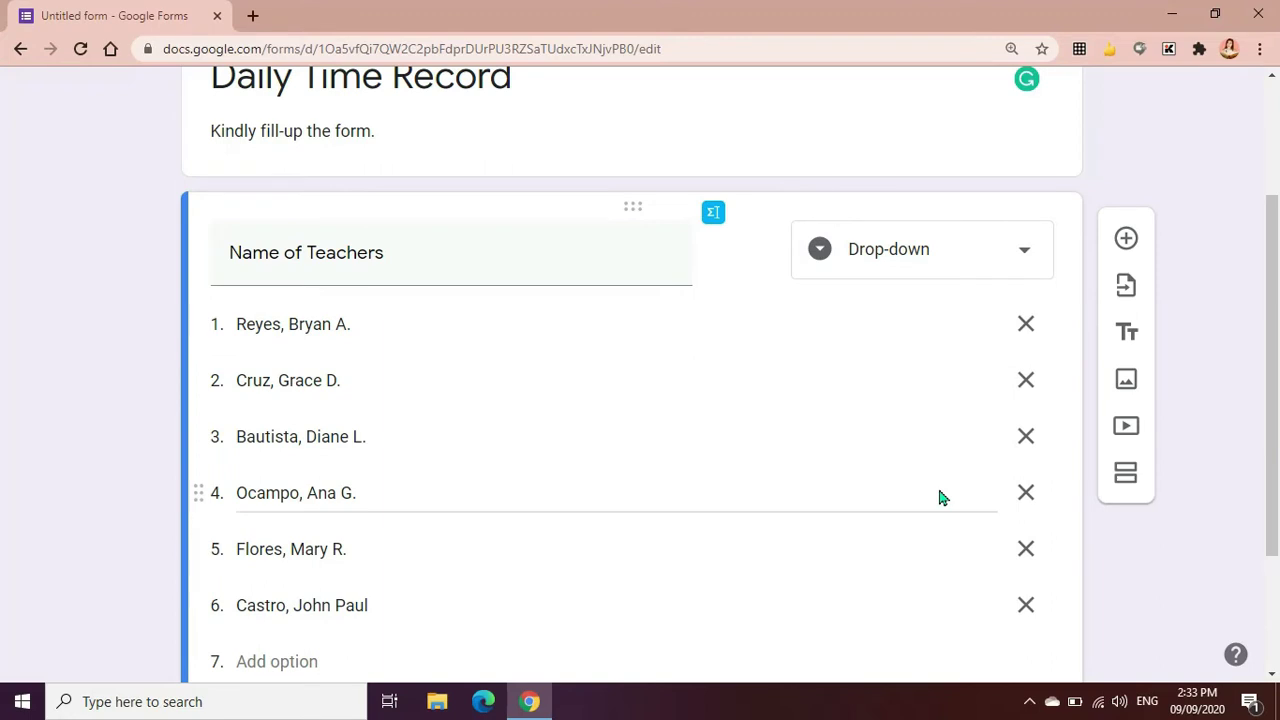
scroll(923, 494, "down", 2)
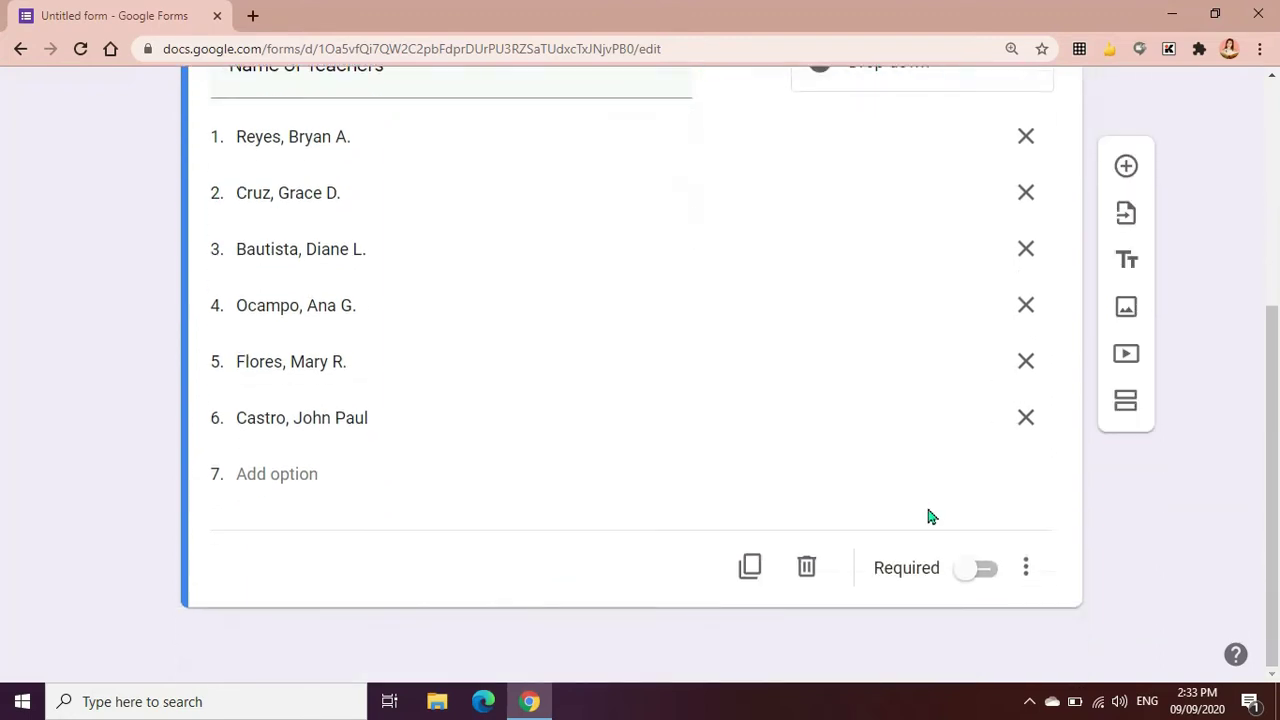
left_click(988, 578)
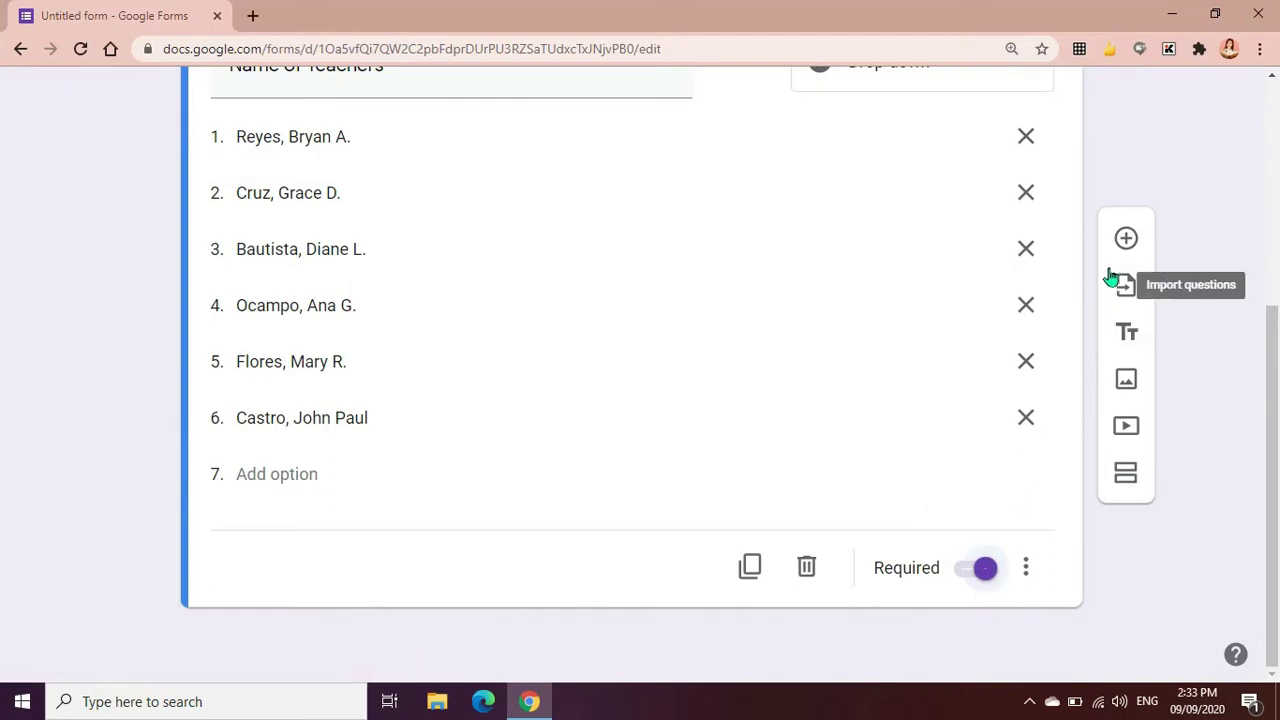
Add a new multiple-choice question titled 'Attendance'
left_click(1125, 241)
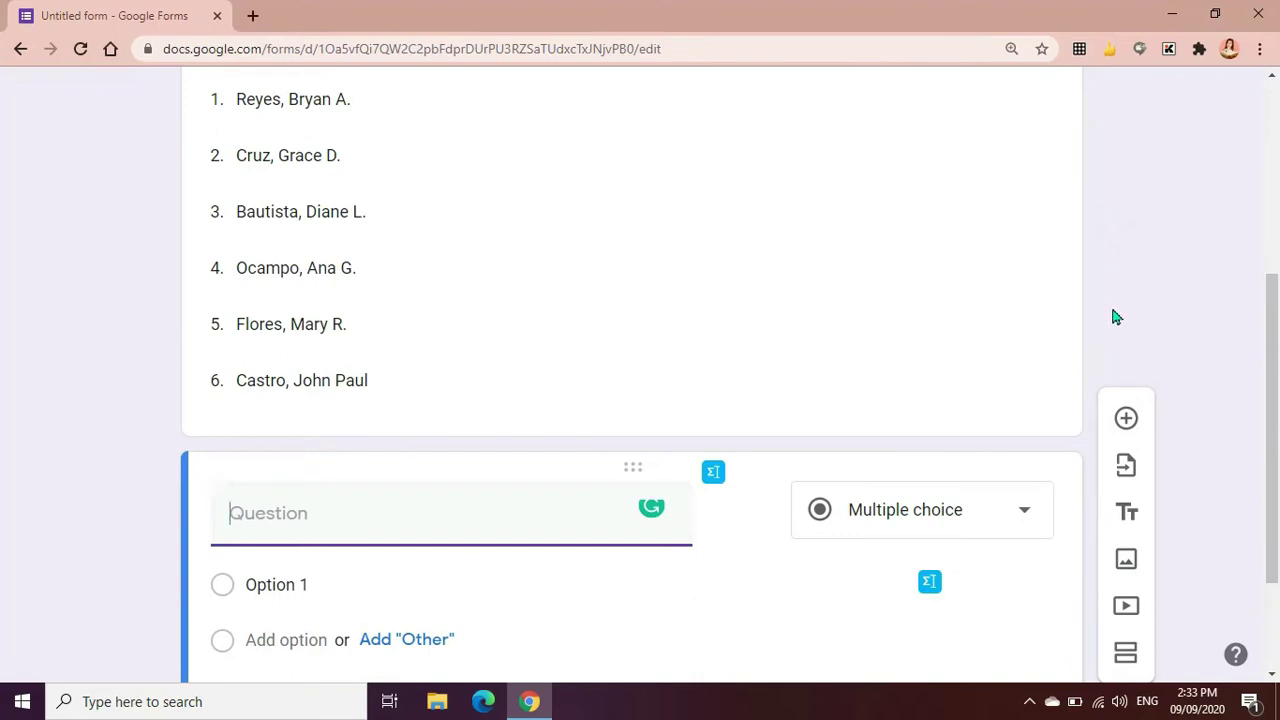
scroll(1000, 520, "up", 1)
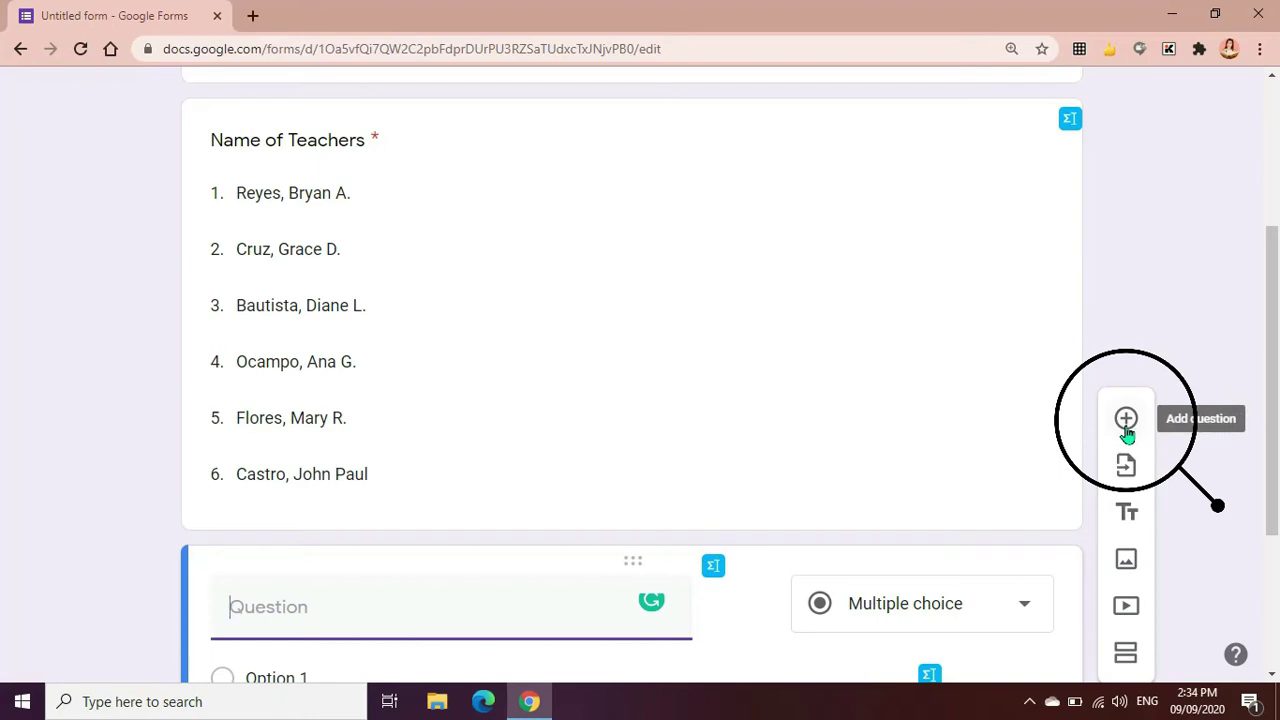
scroll(328, 470, "down", 2)
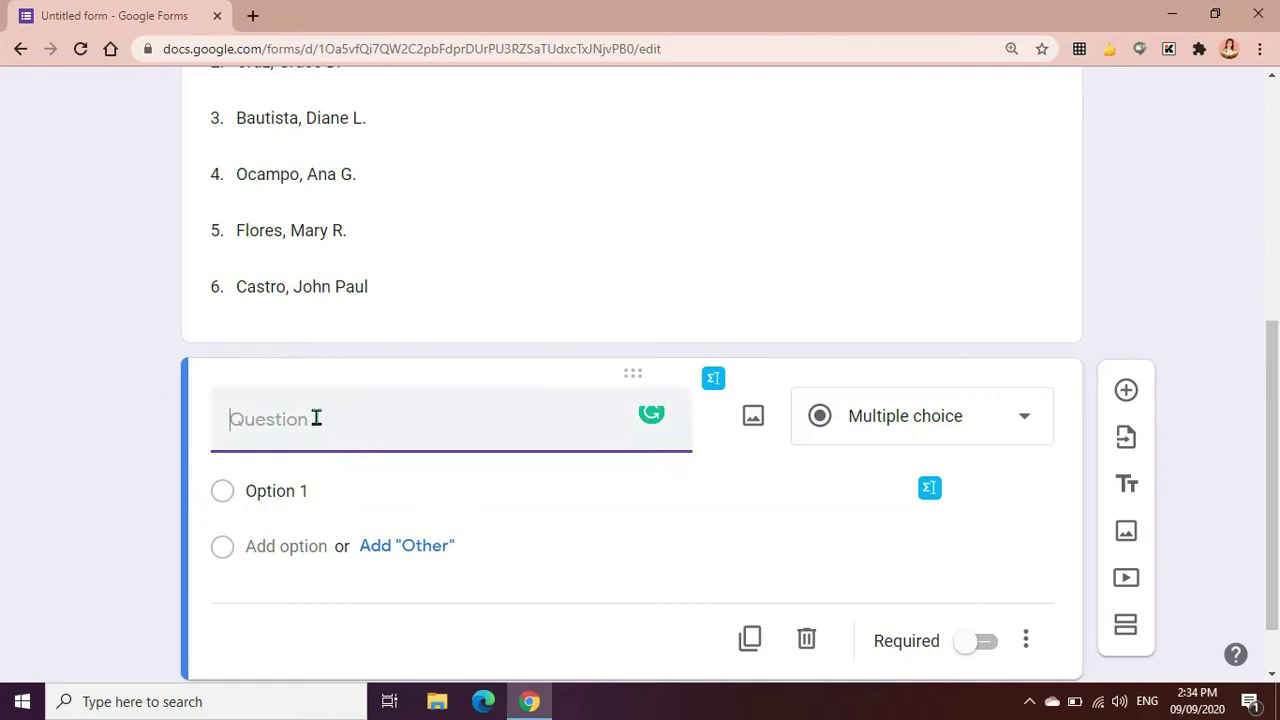
type("Attendance")
Give Attendance the choices 'Time In' and 'Time Out' and make it required
left_click(323, 493)
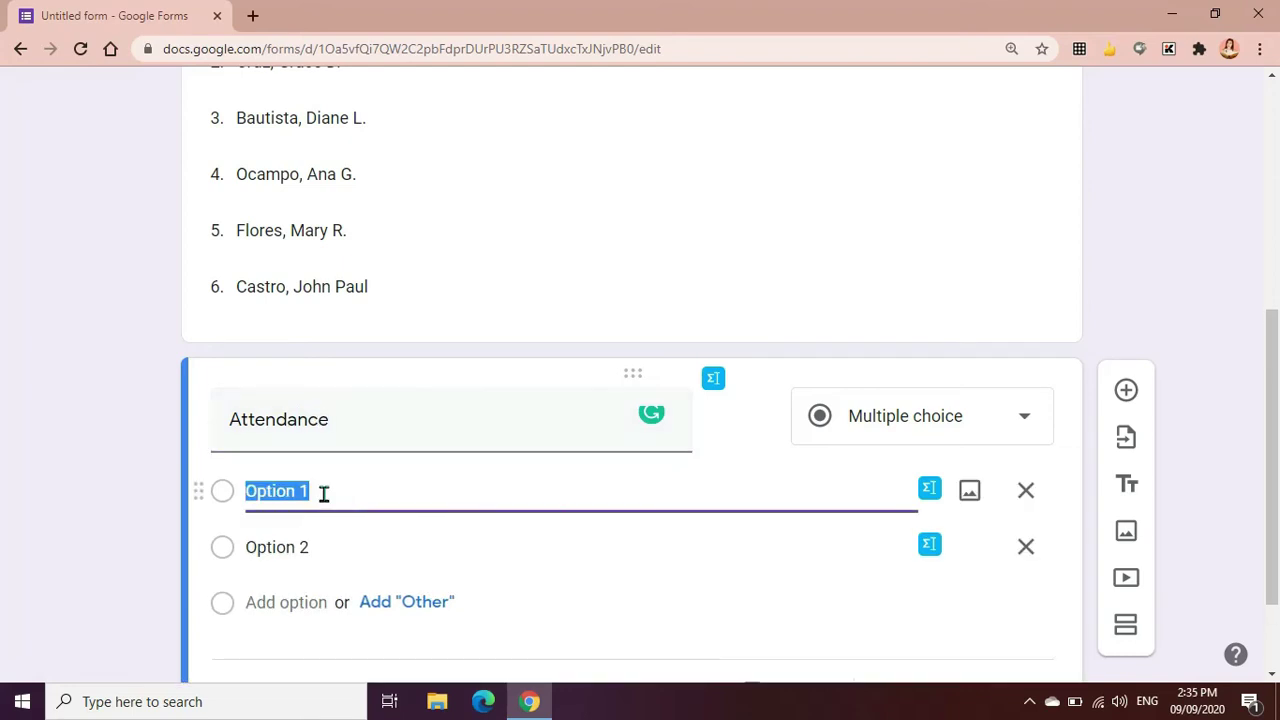
type("Time In")
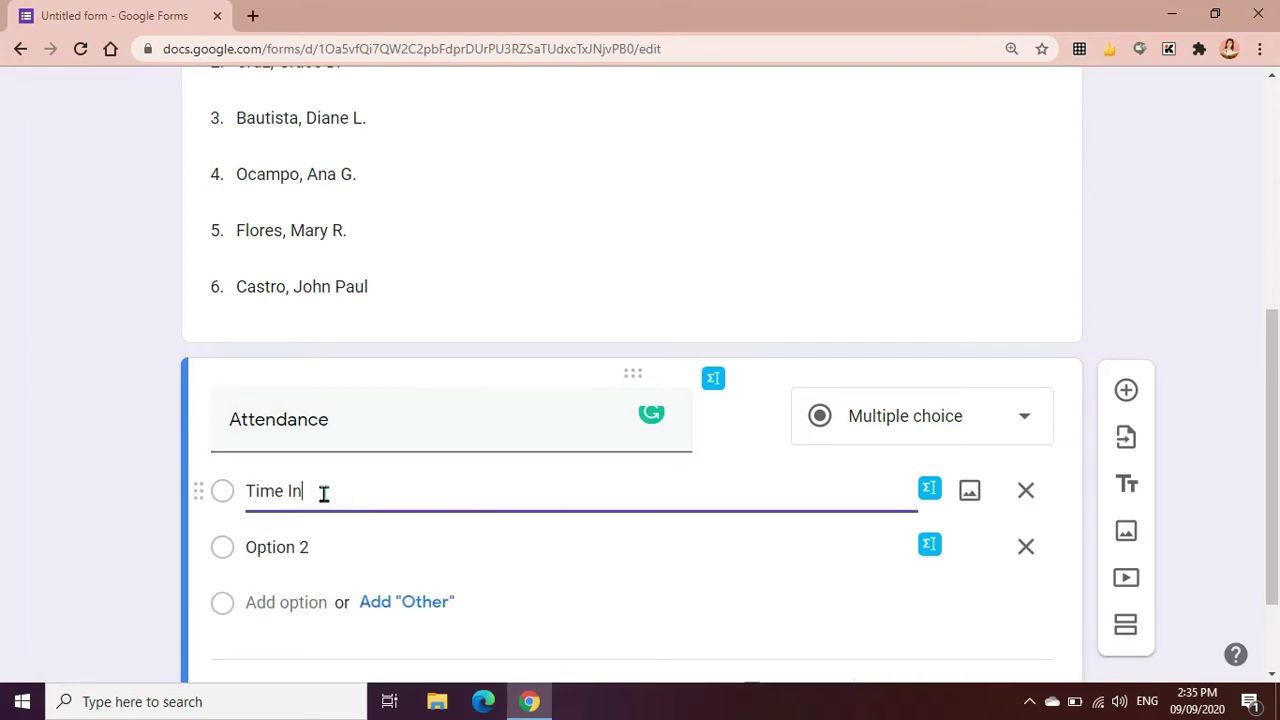
left_click(329, 551)
type("T")
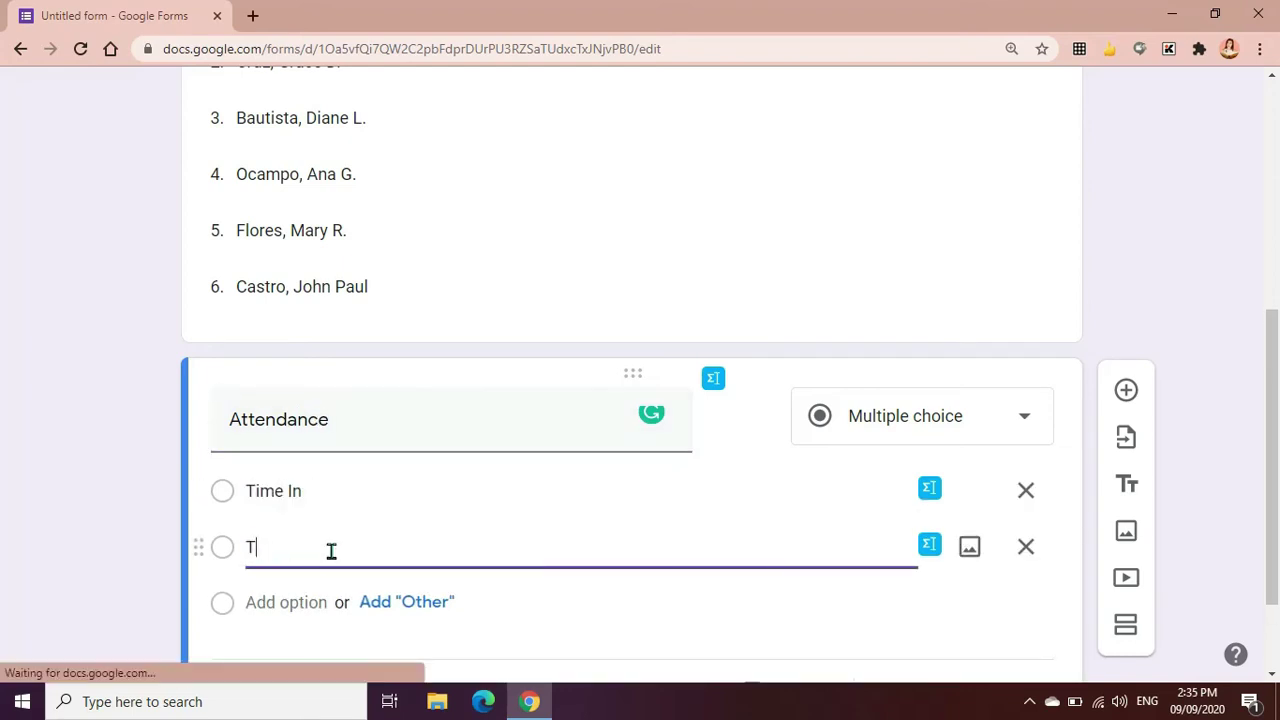
type("ime Out")
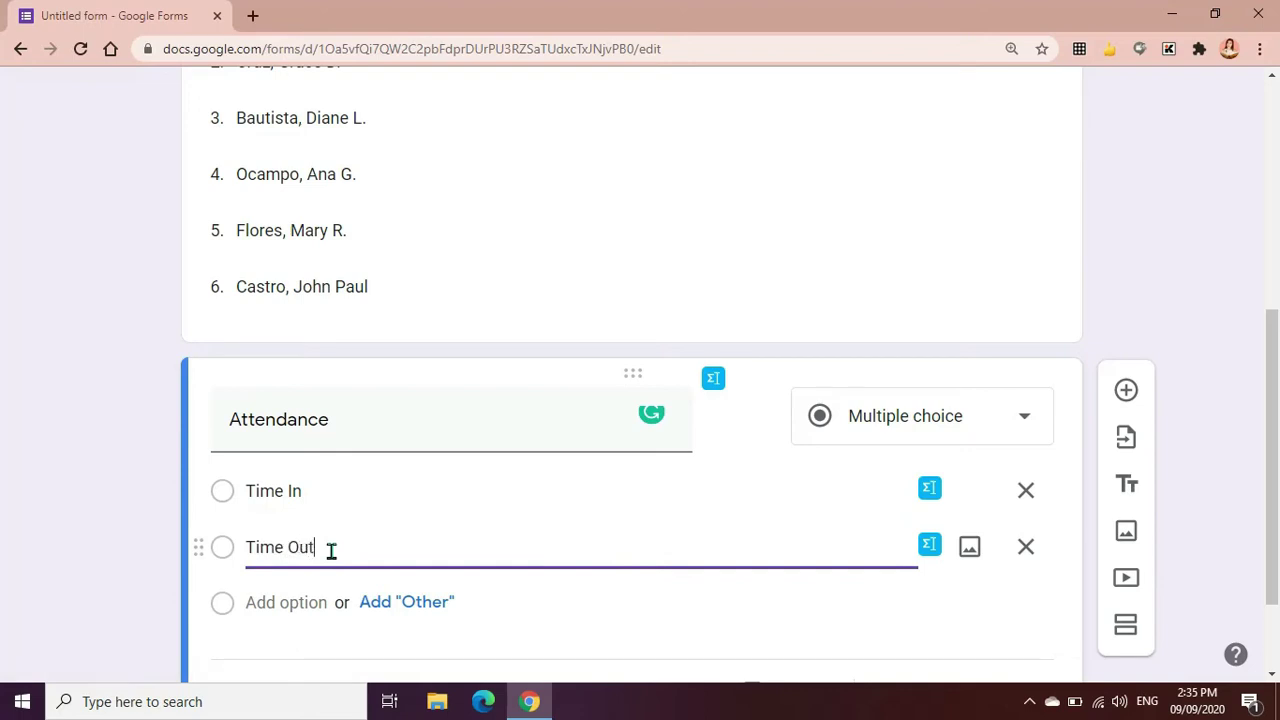
scroll(350, 551, "down", 2)
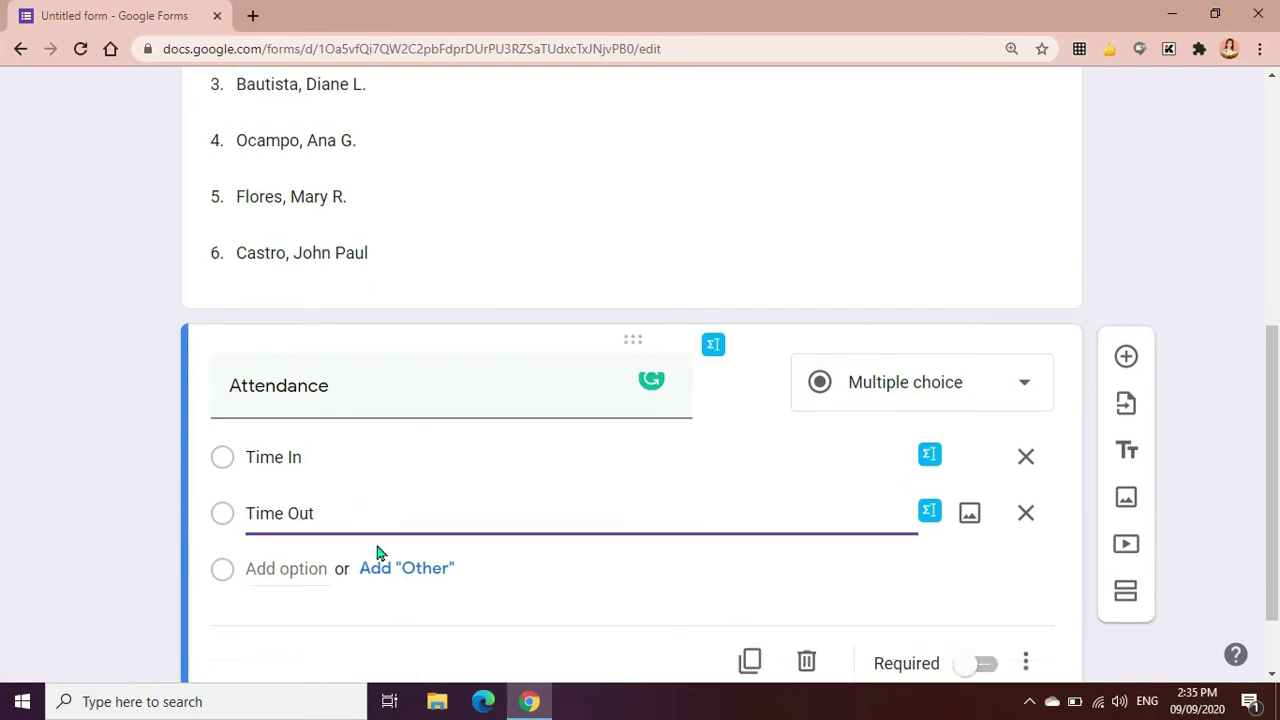
left_click(982, 606)
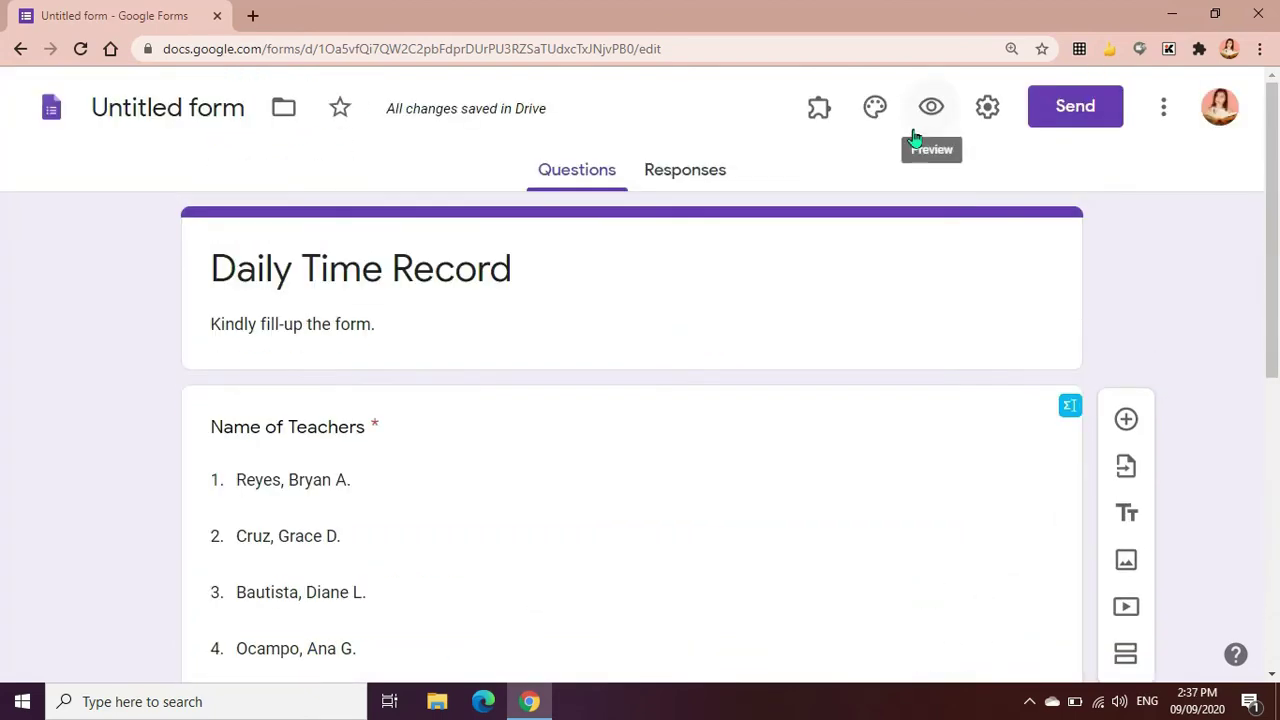
In the preview, submit a test response with a teacher selected and Time In marked
left_click(926, 122)
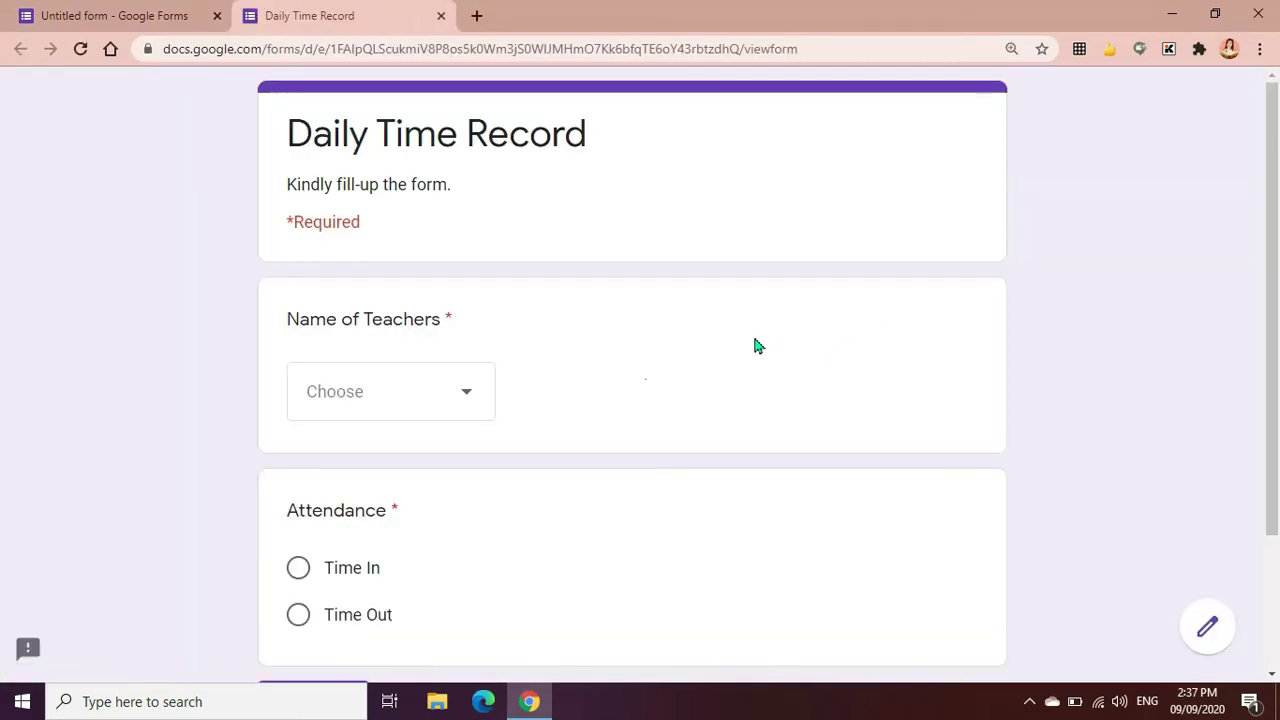
left_click(432, 414)
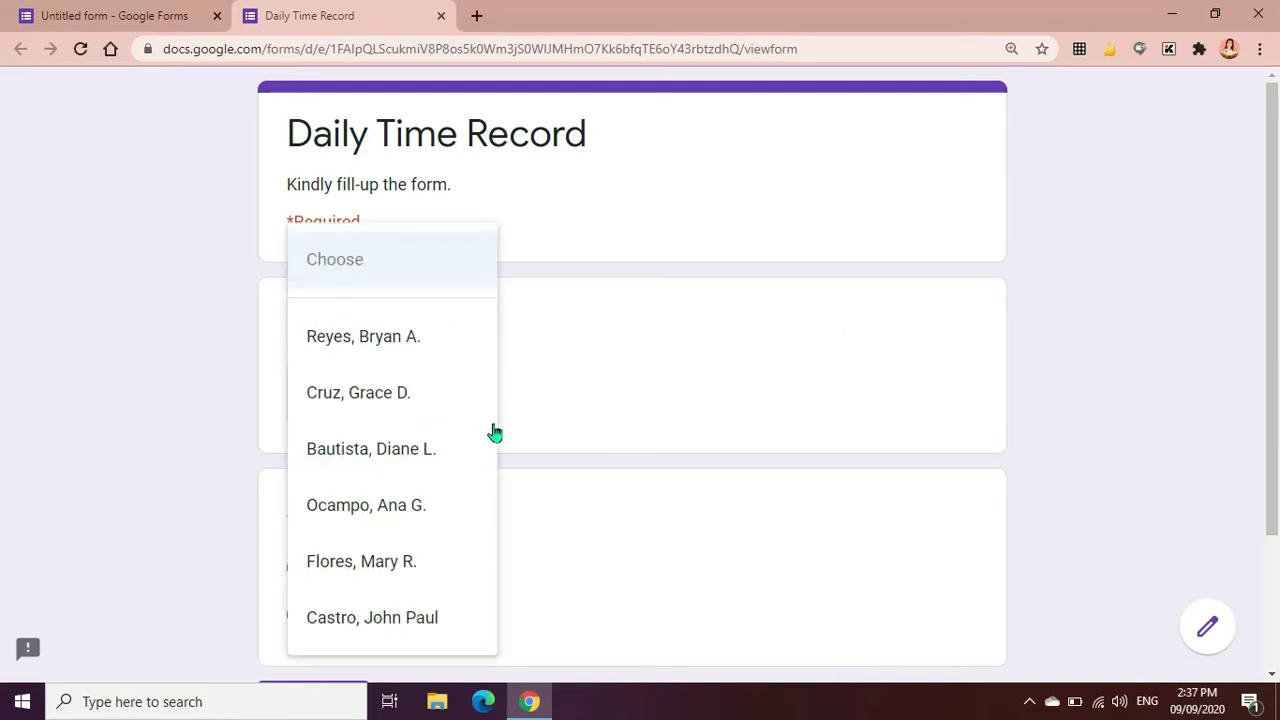
left_click(400, 400)
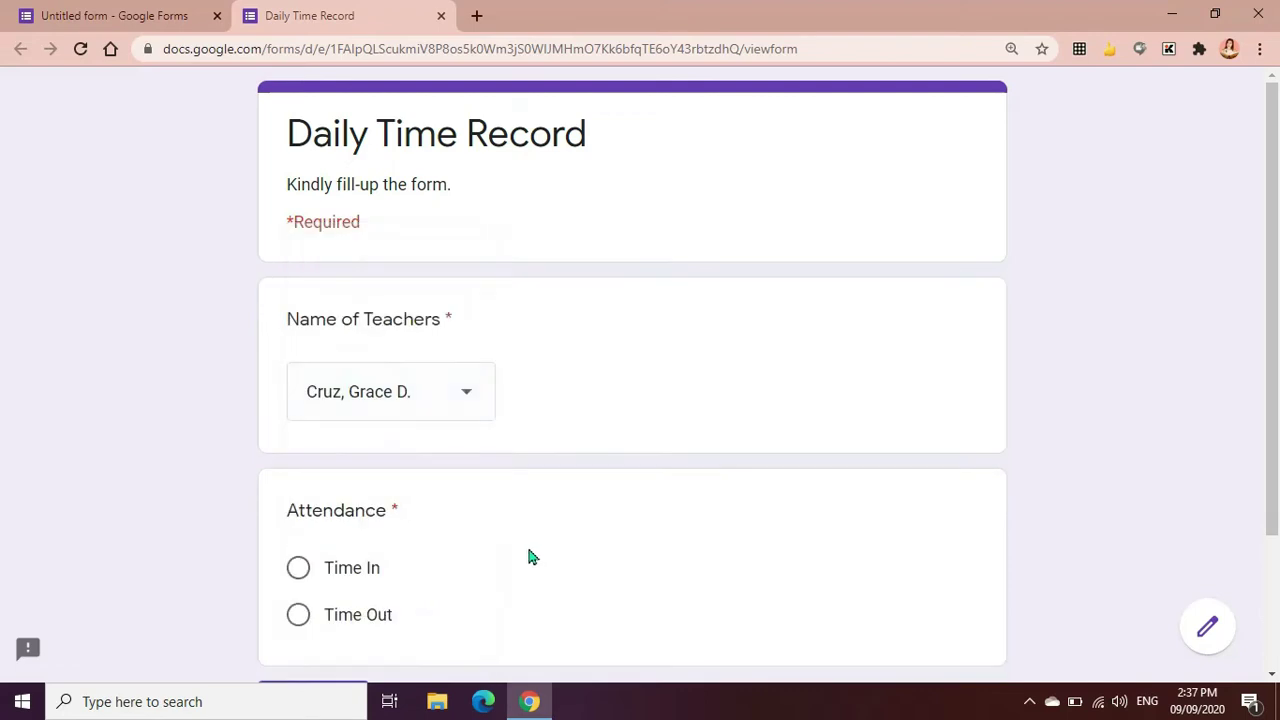
scroll(510, 535, "down", 2)
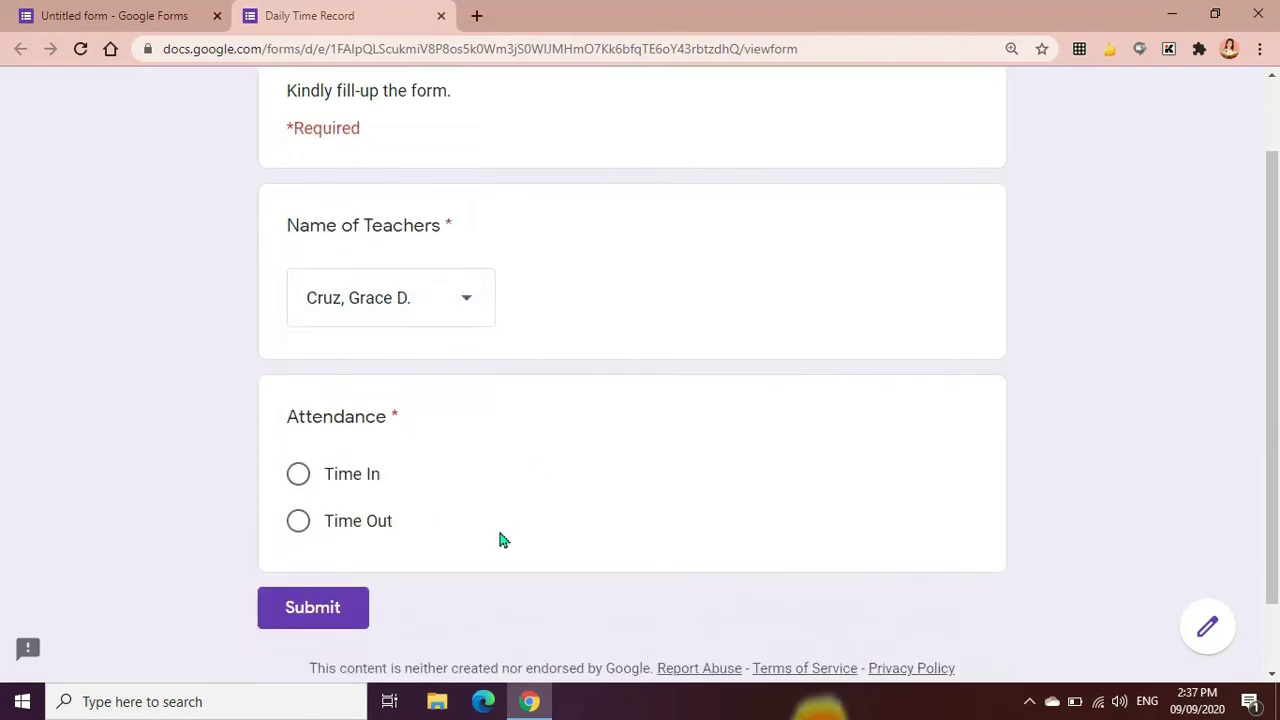
left_click(298, 474)
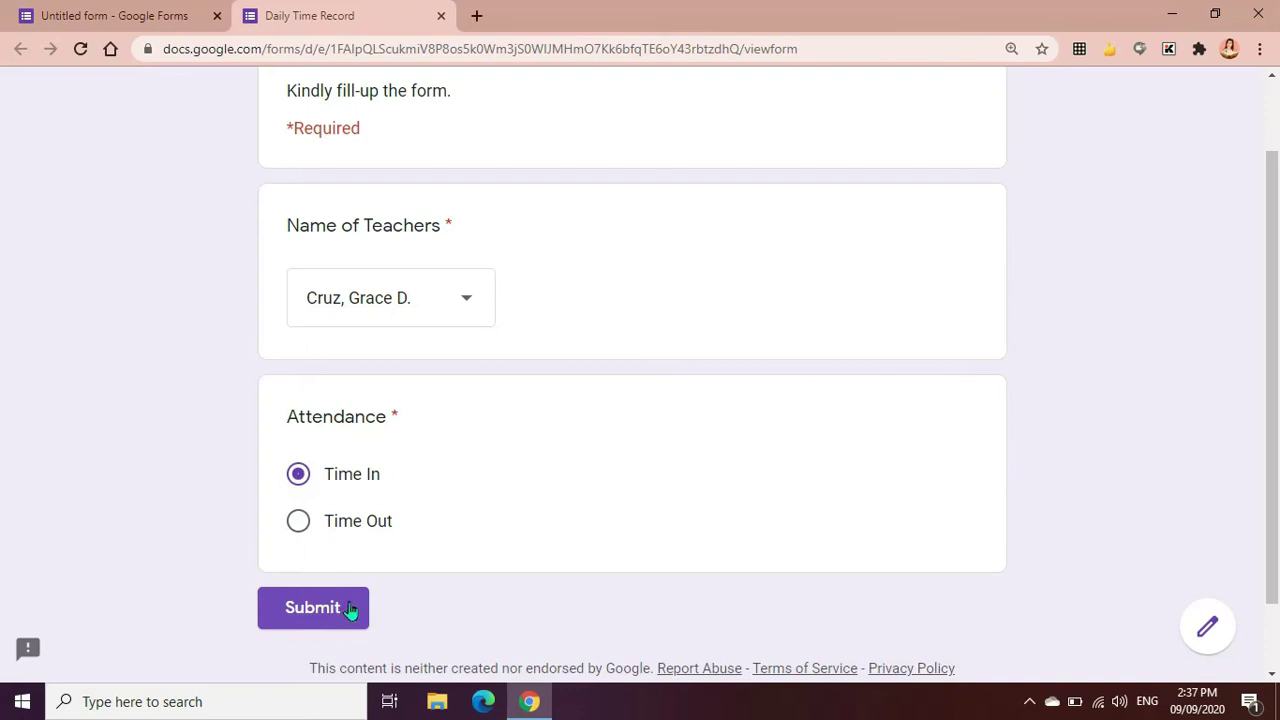
left_click(350, 610)
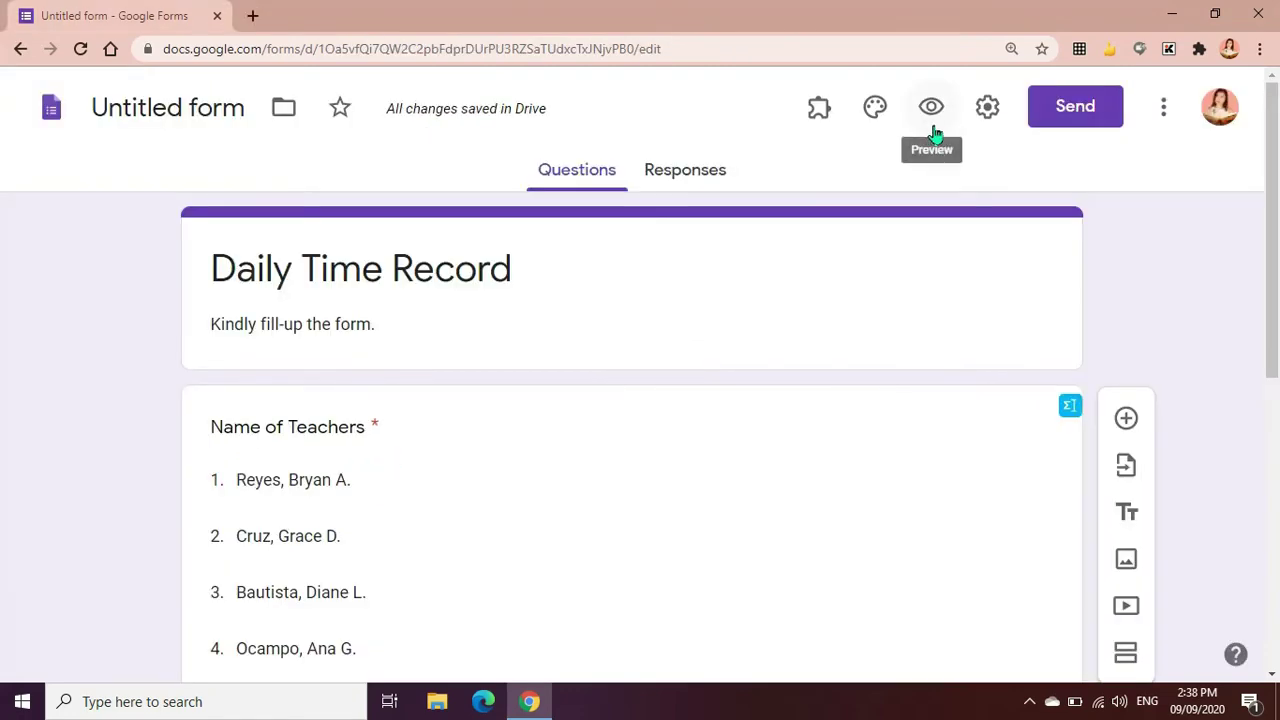
Enable Collect email addresses in Settings, save, and check the new Email field
left_click(996, 120)
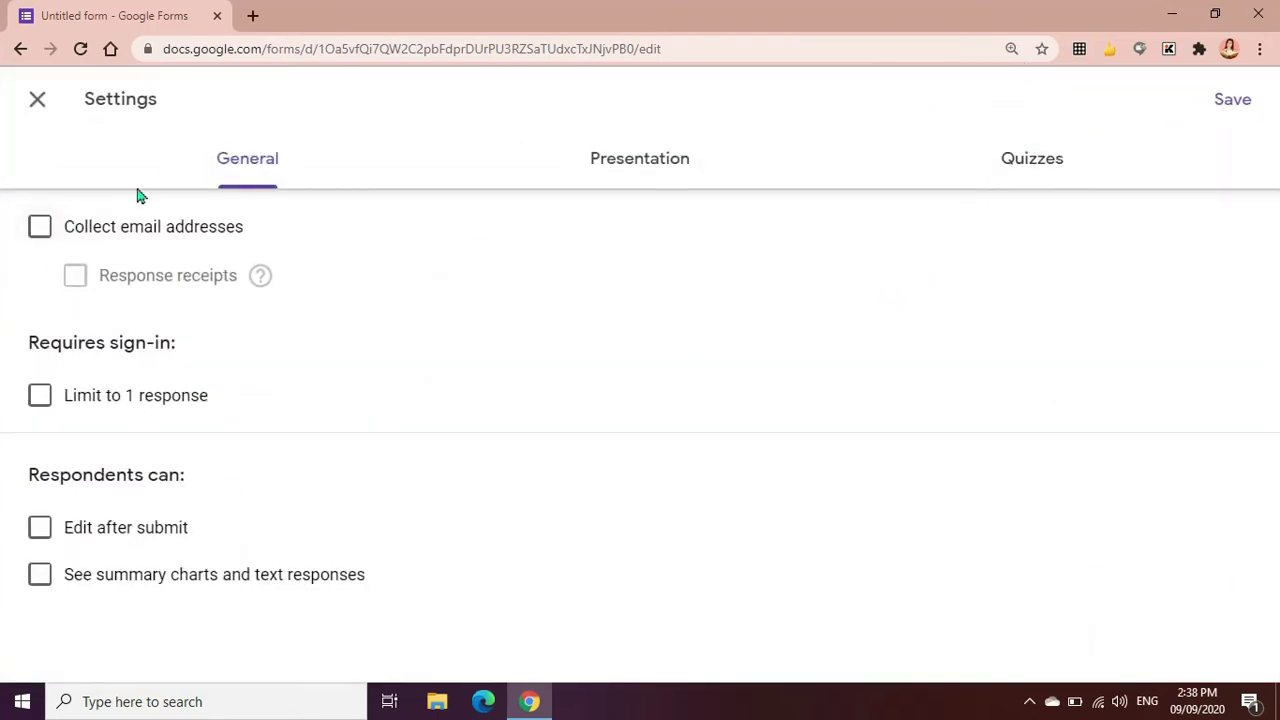
left_click(40, 226)
left_click(40, 226)
left_click(40, 230)
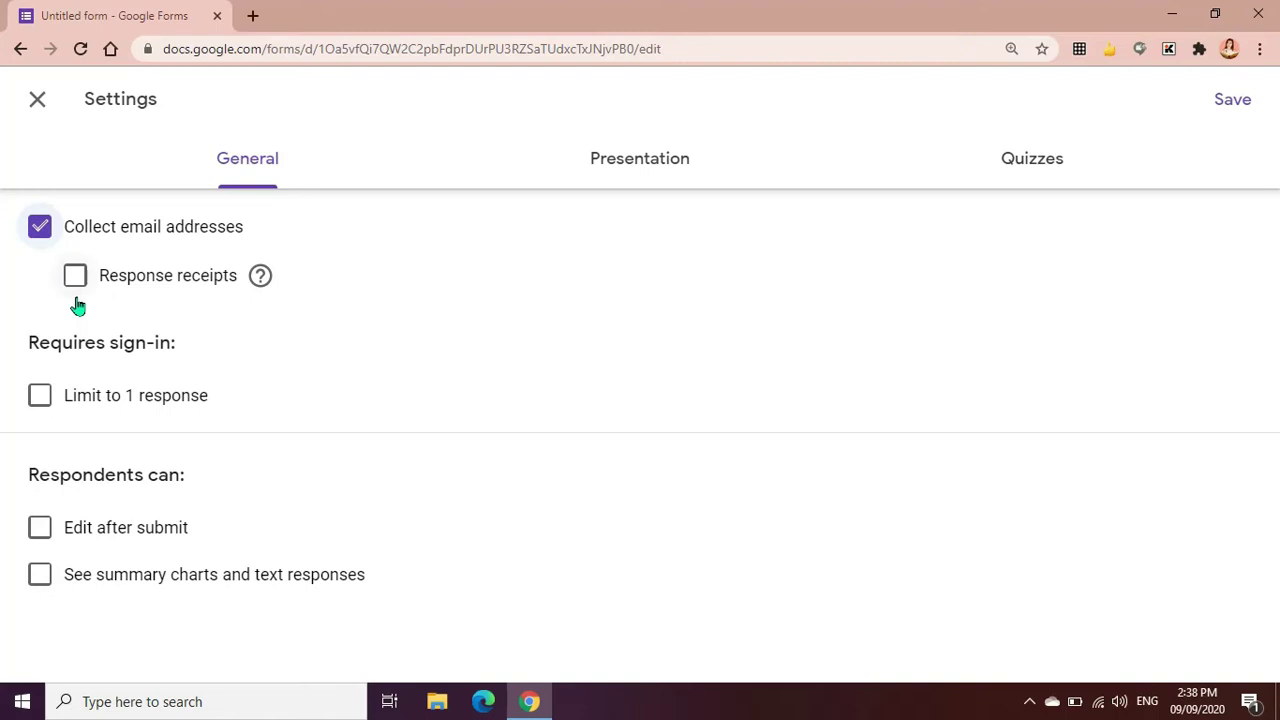
left_click(1236, 112)
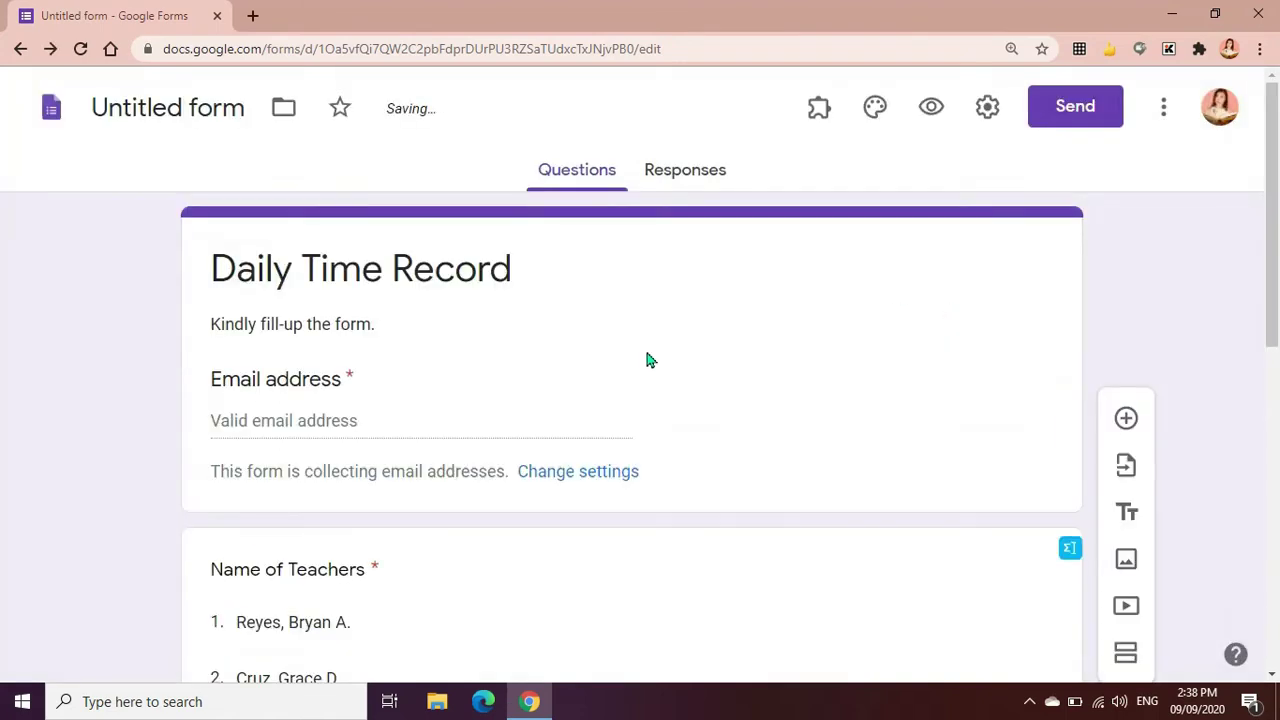
scroll(646, 360, "down", 1)
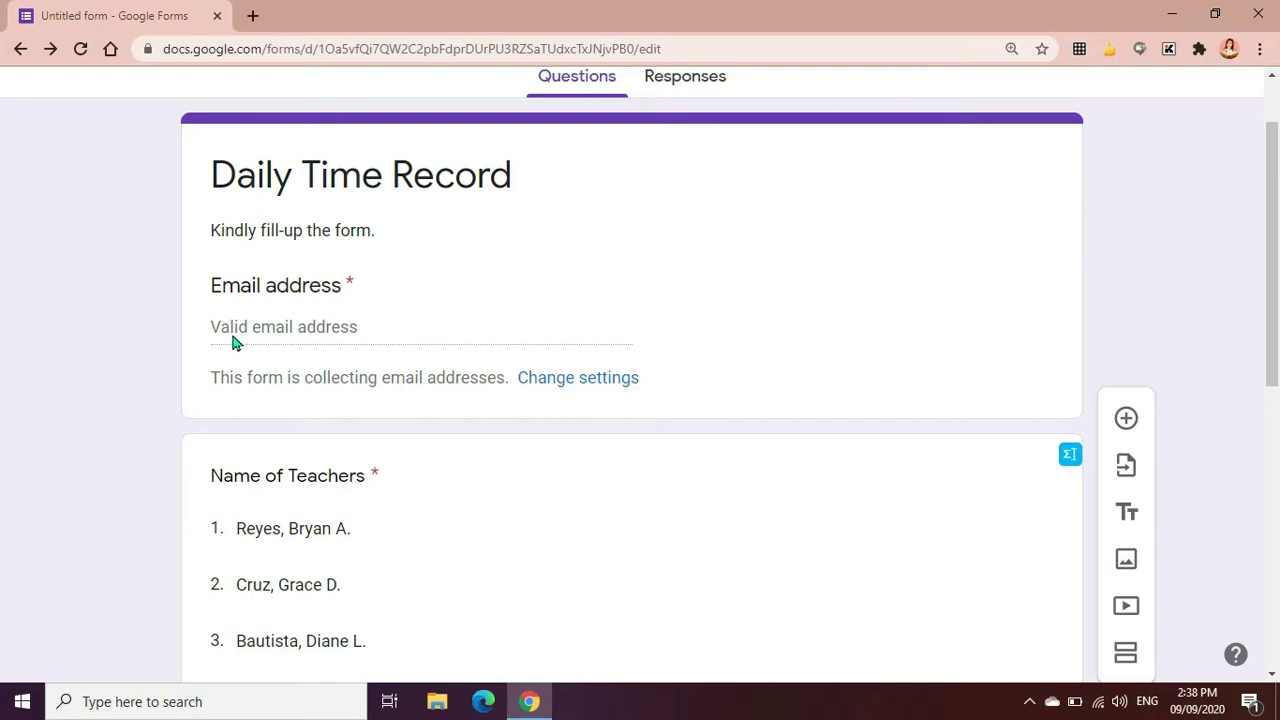
scroll(232, 342, "up", 1)
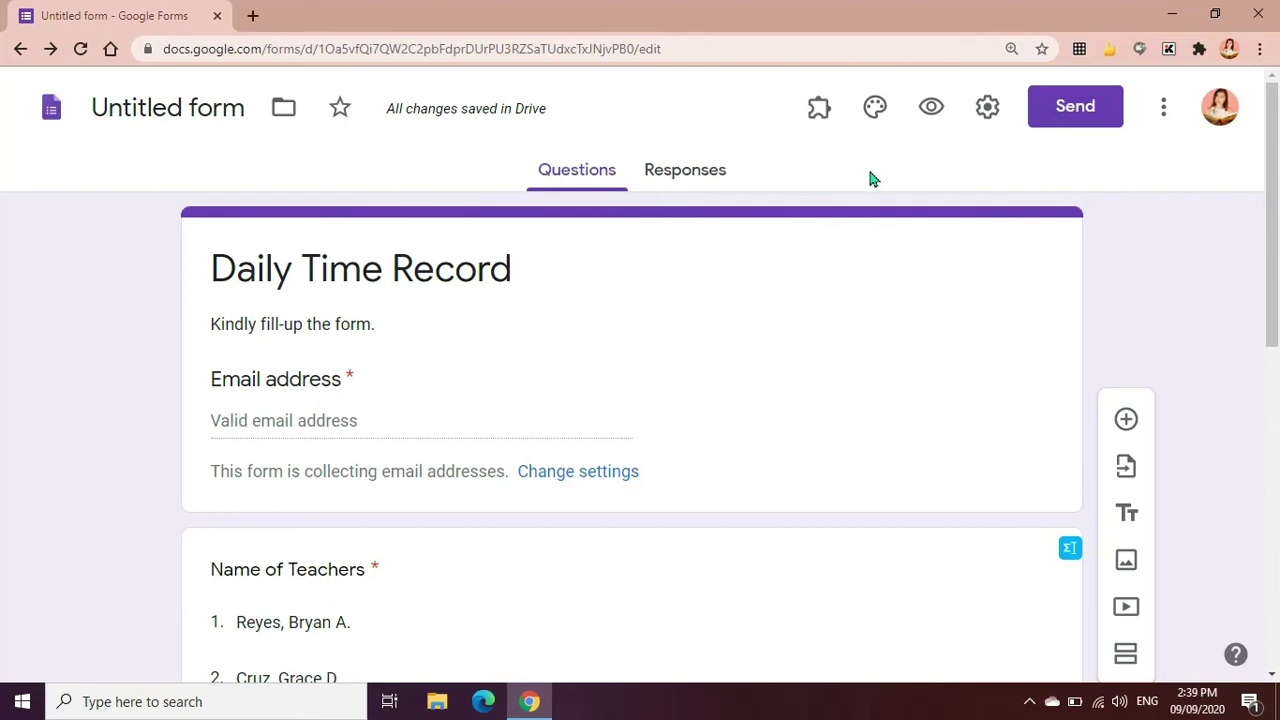
left_click(987, 110)
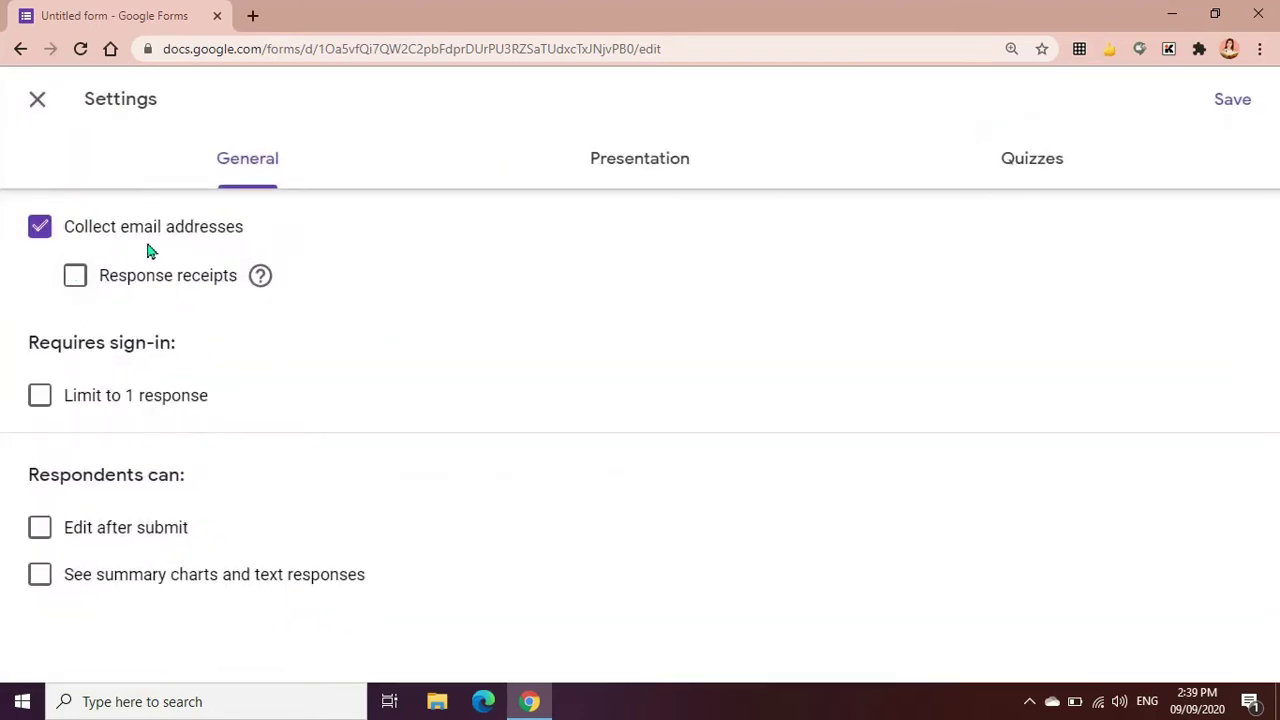
Toggle Response receipts off again, stop collecting emails, and enable Limit to 1 response
left_click(76, 279)
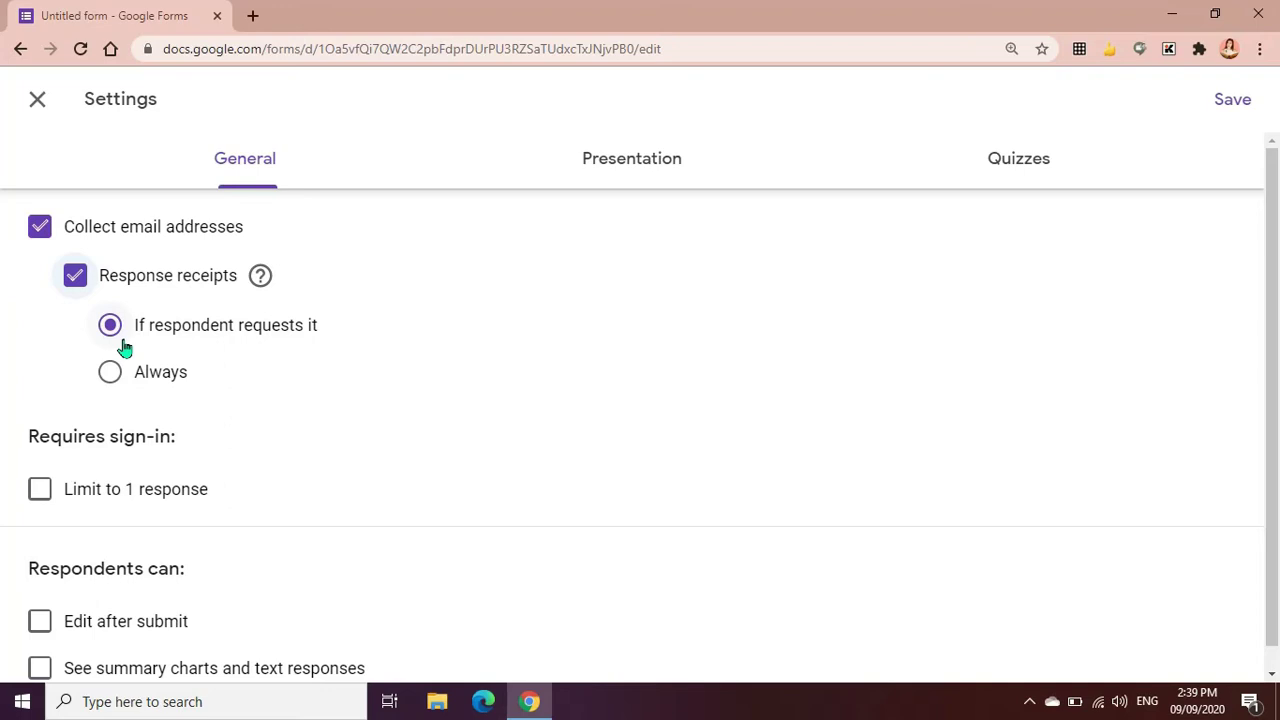
left_click(77, 278)
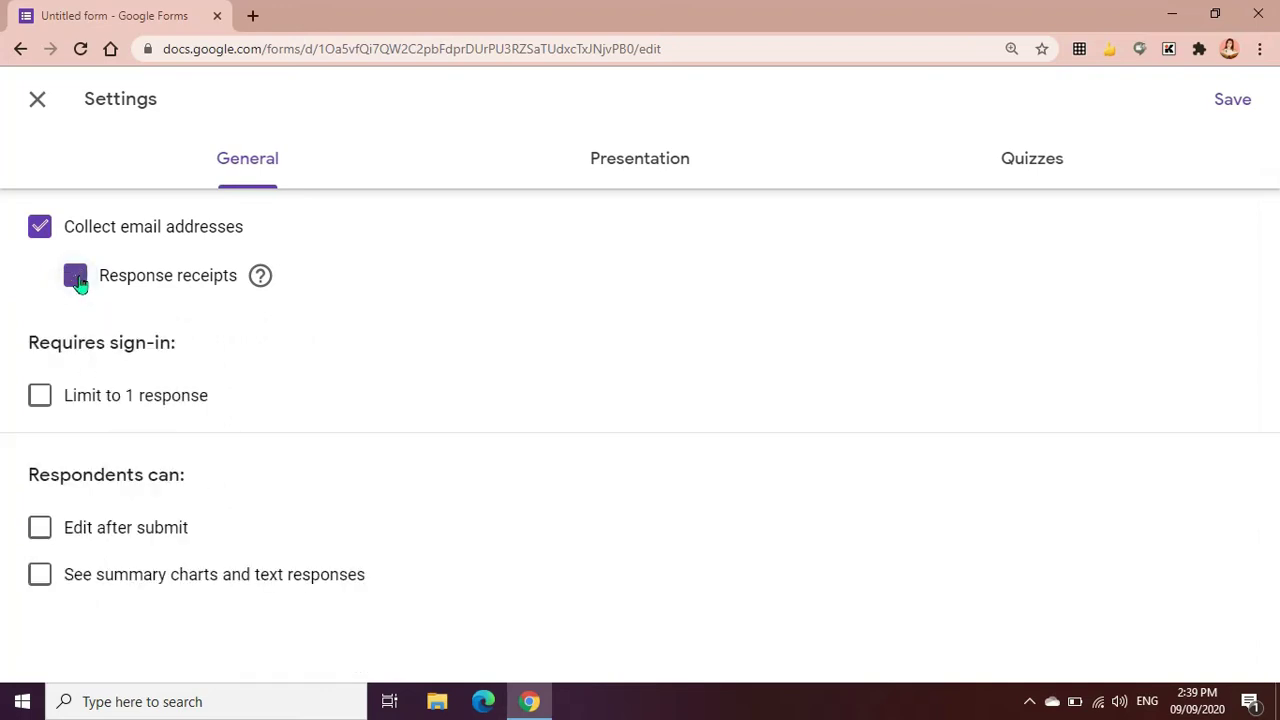
left_click(40, 228)
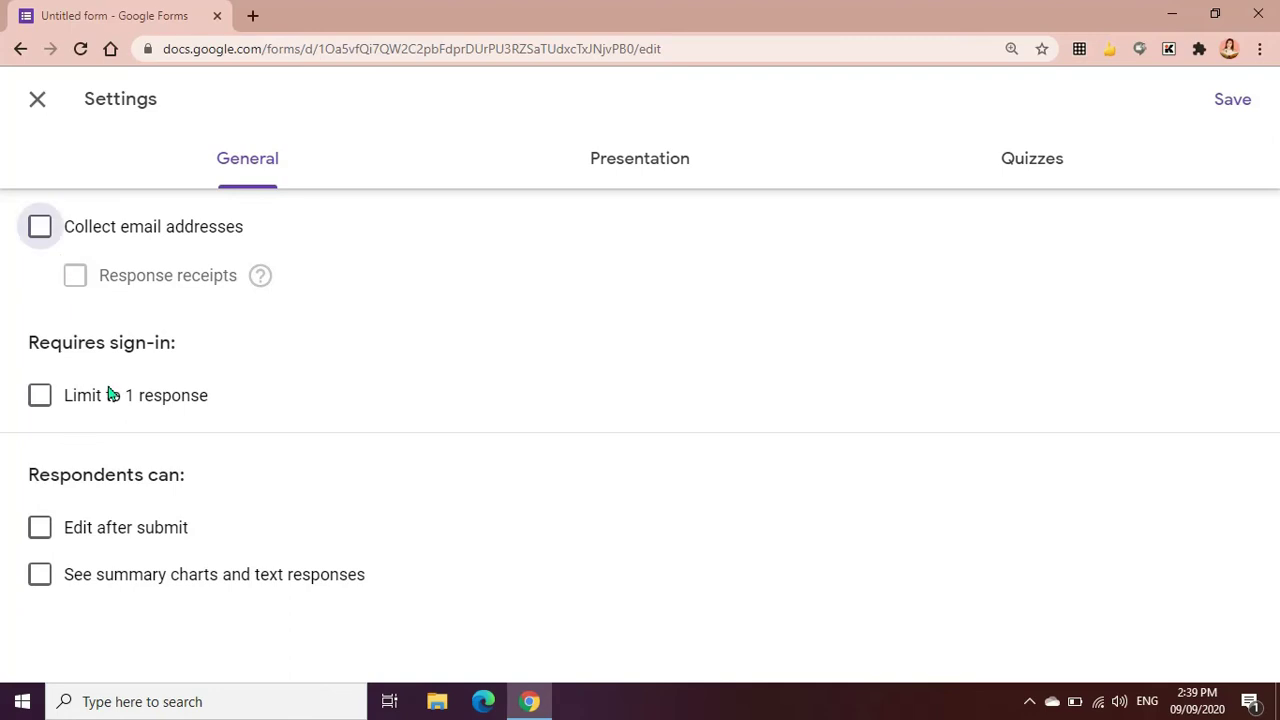
key("space")
key("space")
Switch Limit to 1 response on and back off, then view the Presentation settings
left_click(44, 408)
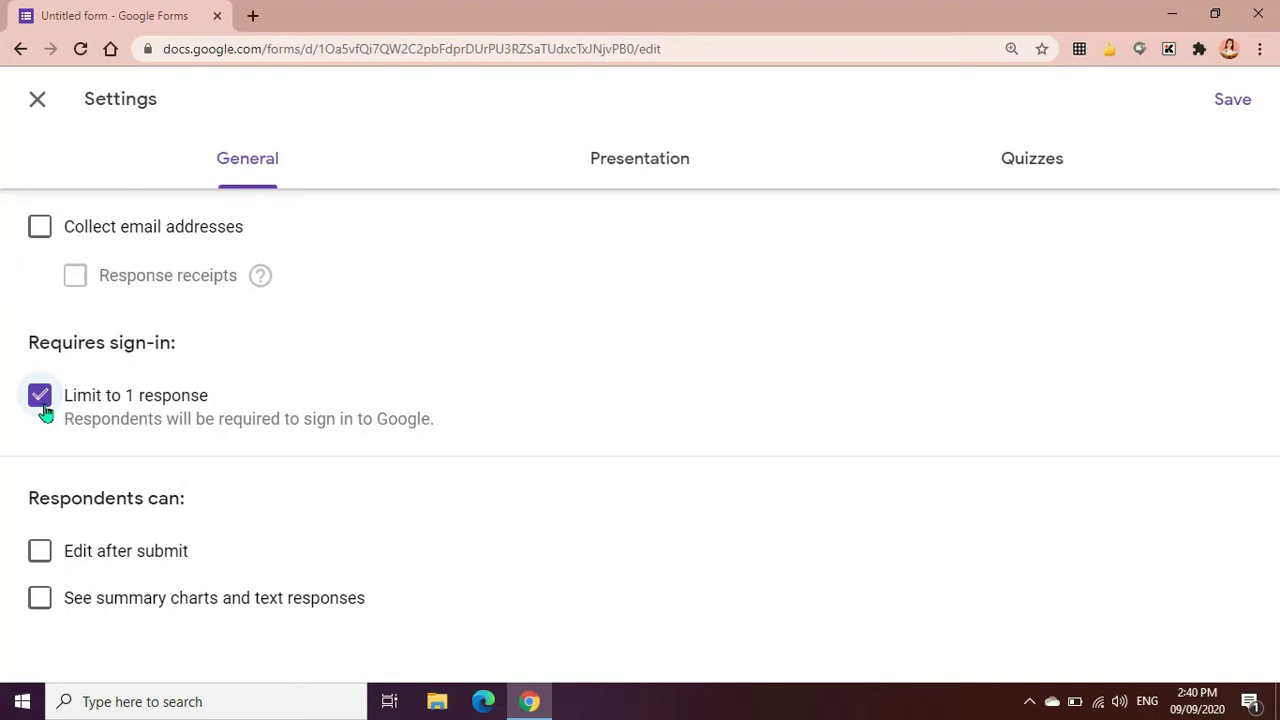
left_click(44, 410)
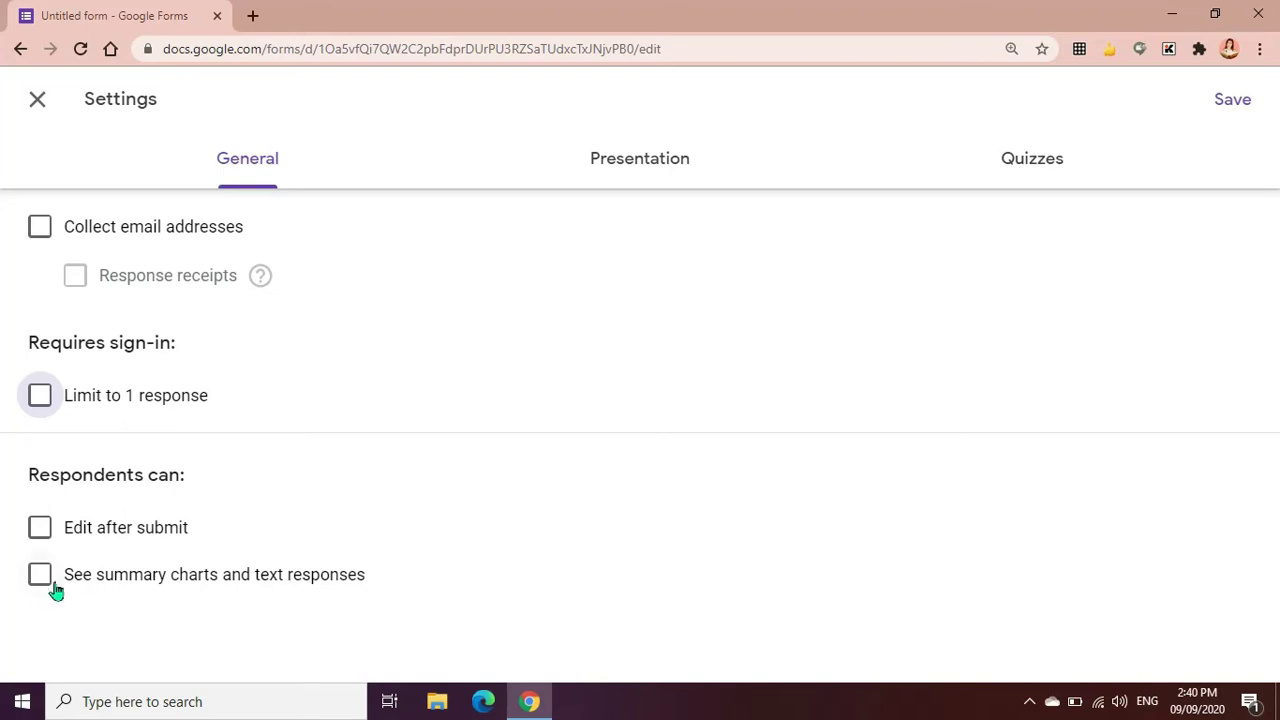
left_click(660, 172)
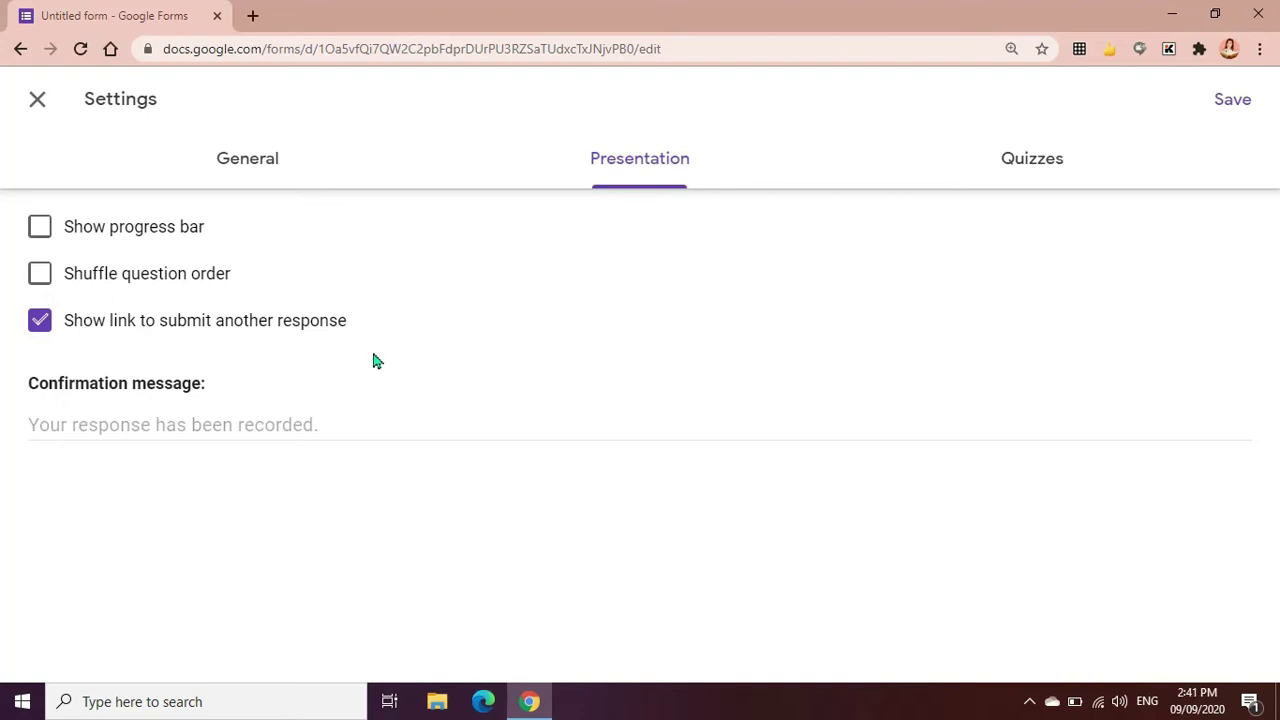
Set the confirmation message to 'Thank you for completing this form.'
left_click(251, 157)
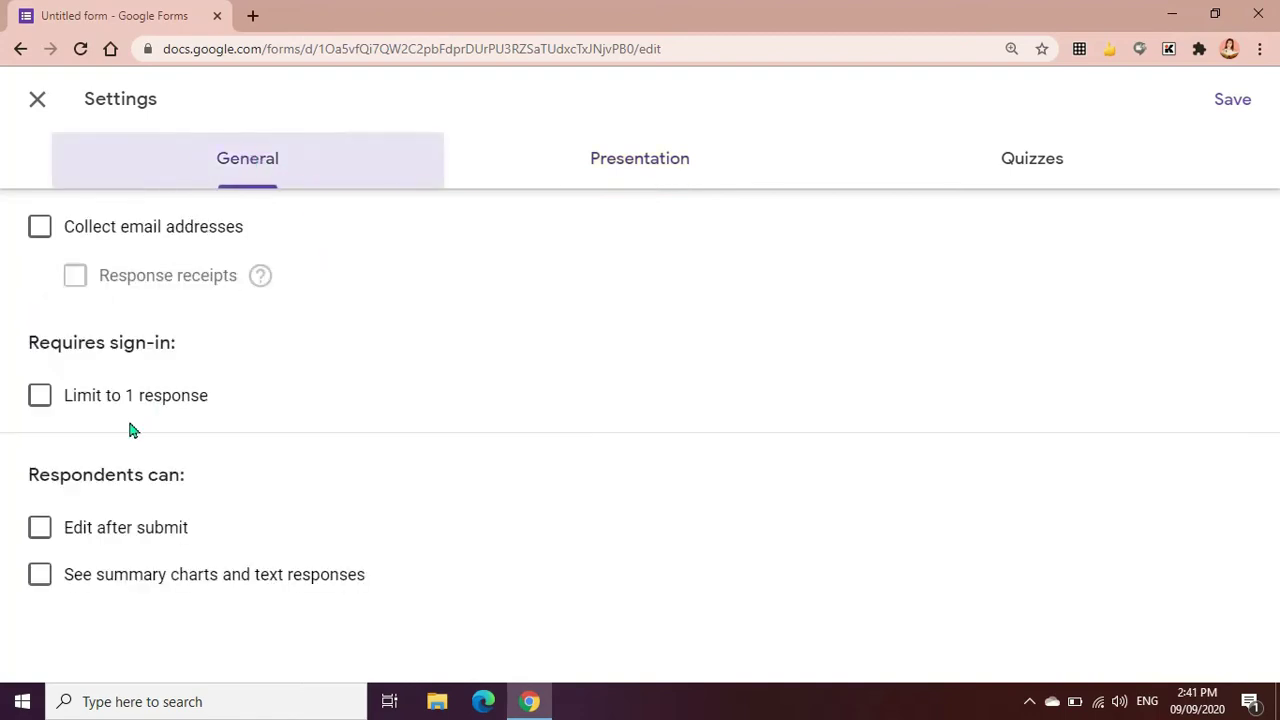
left_click(628, 166)
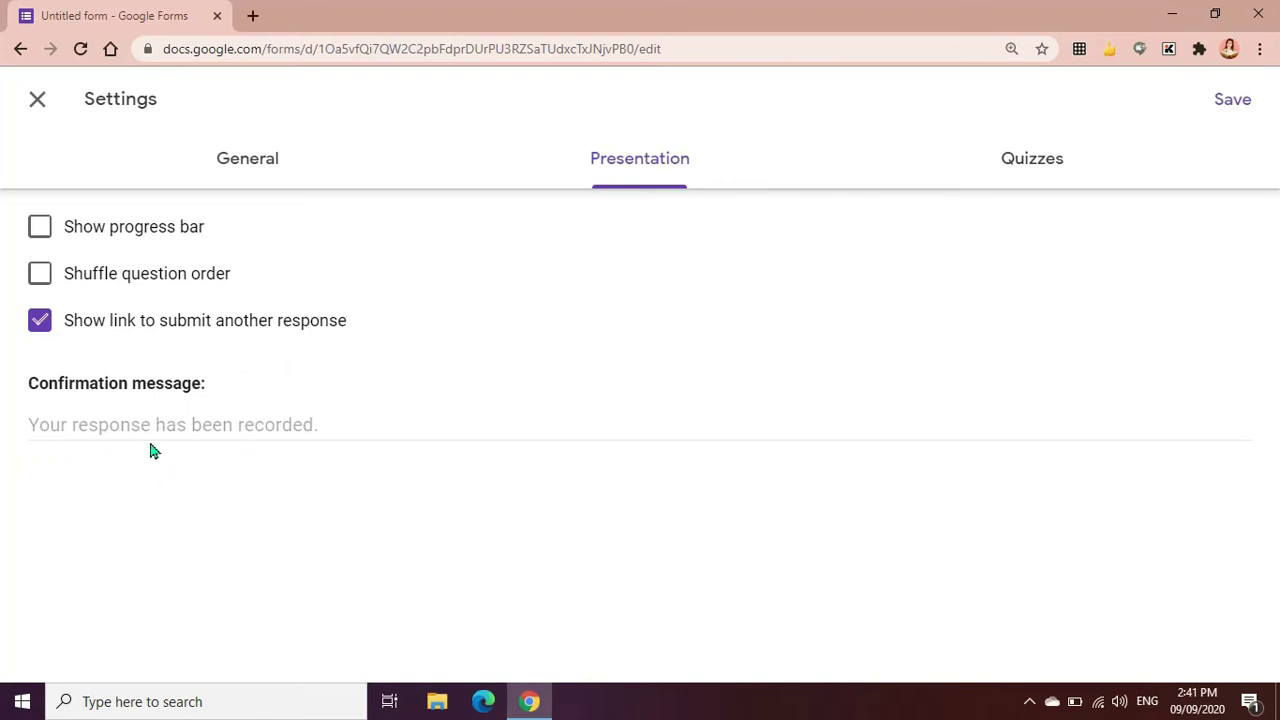
left_click(116, 424)
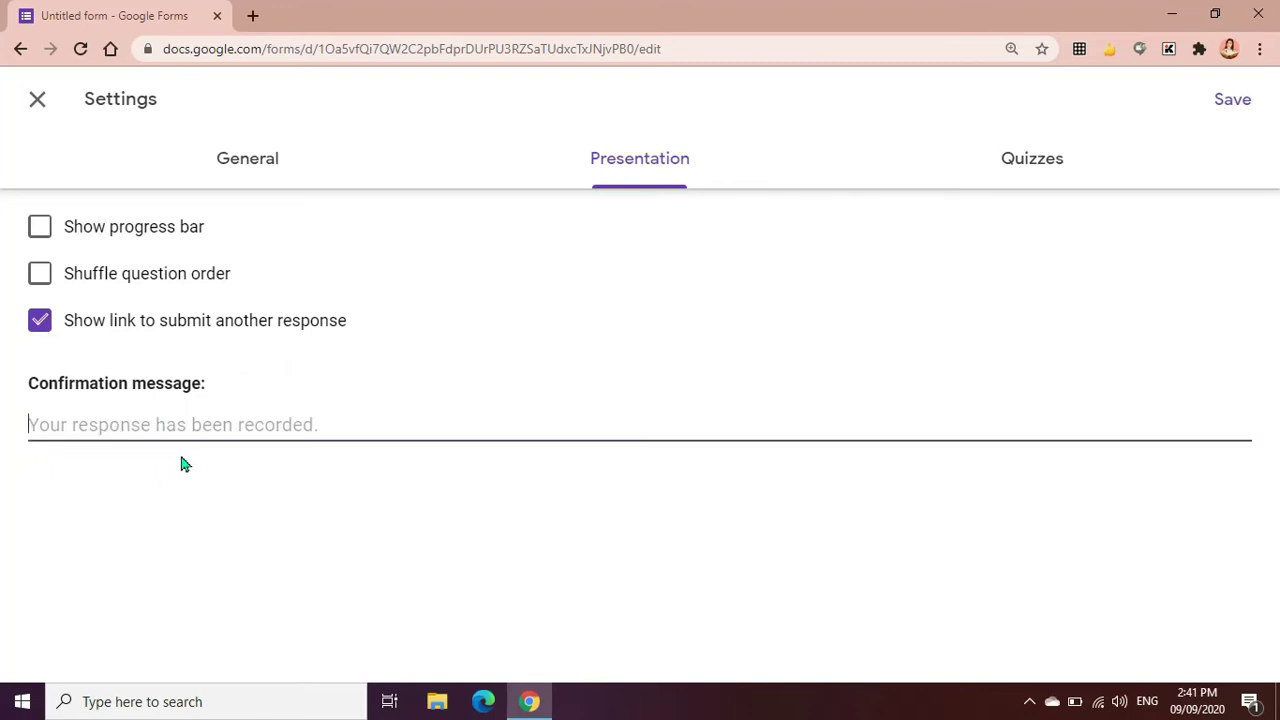
type("Thank ")
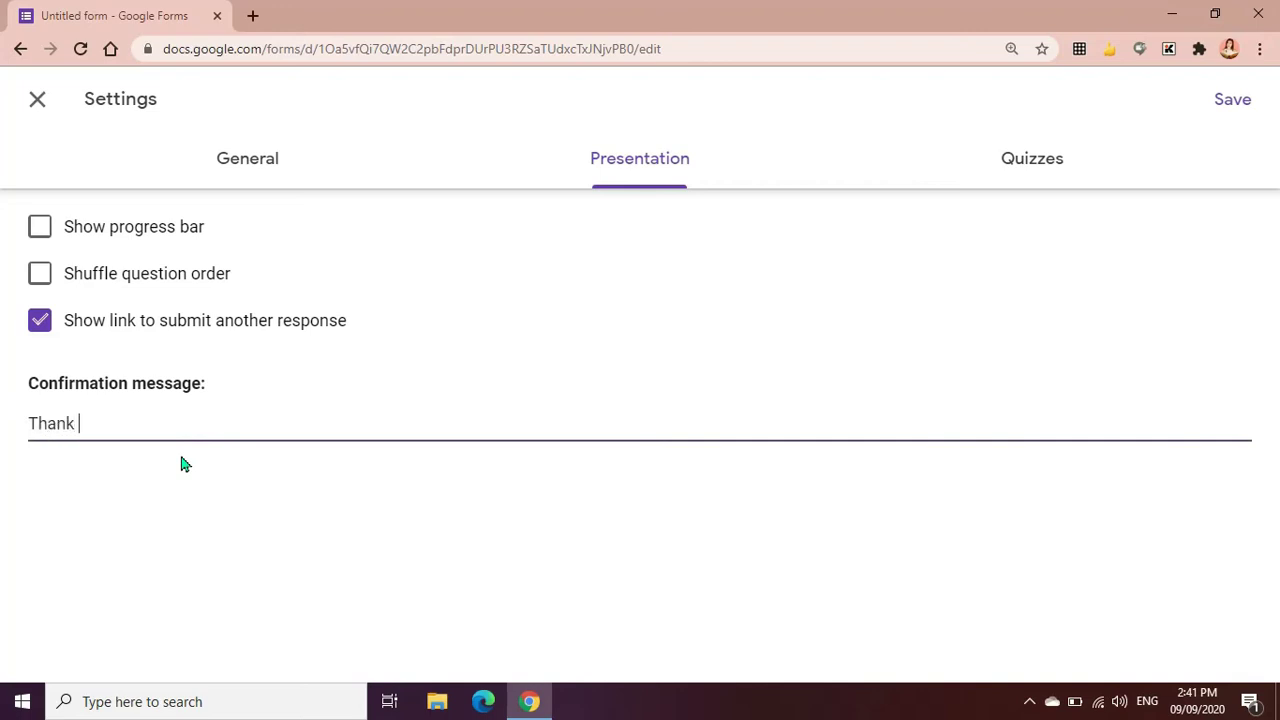
type("you for completing")
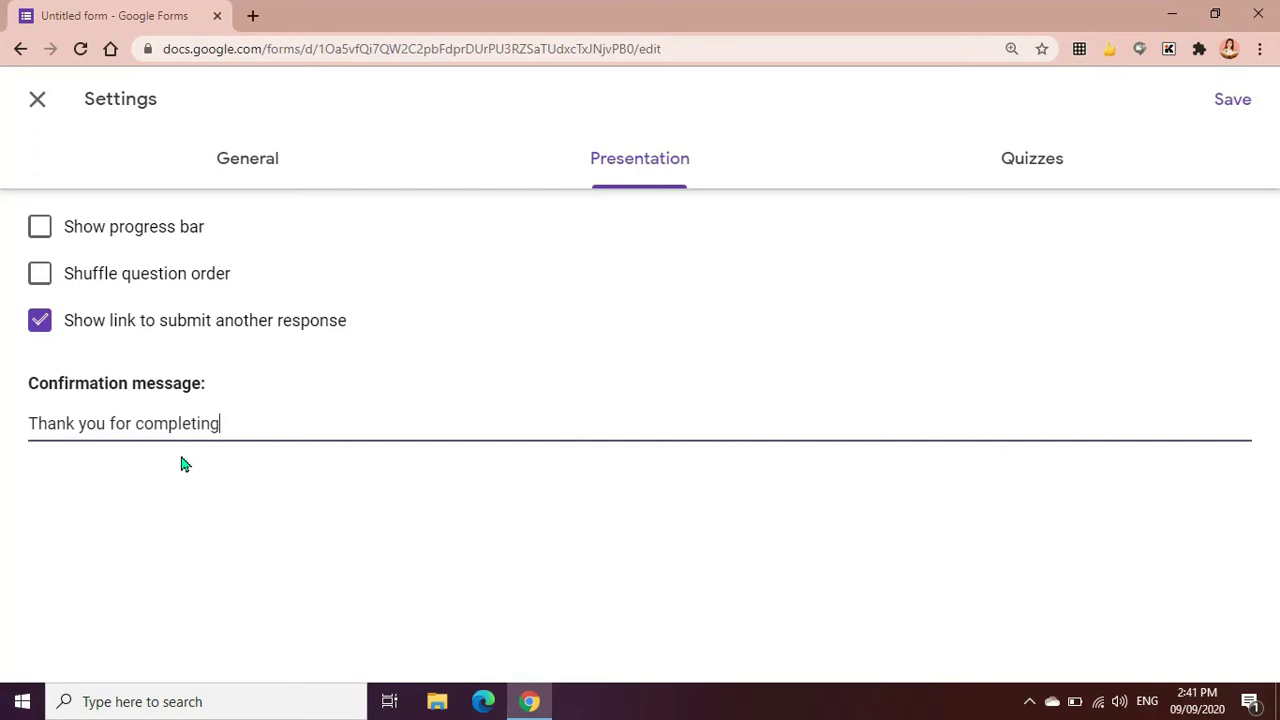
type(" this form.")
Review the Quizzes and General settings, then save and close Settings
left_click(1015, 180)
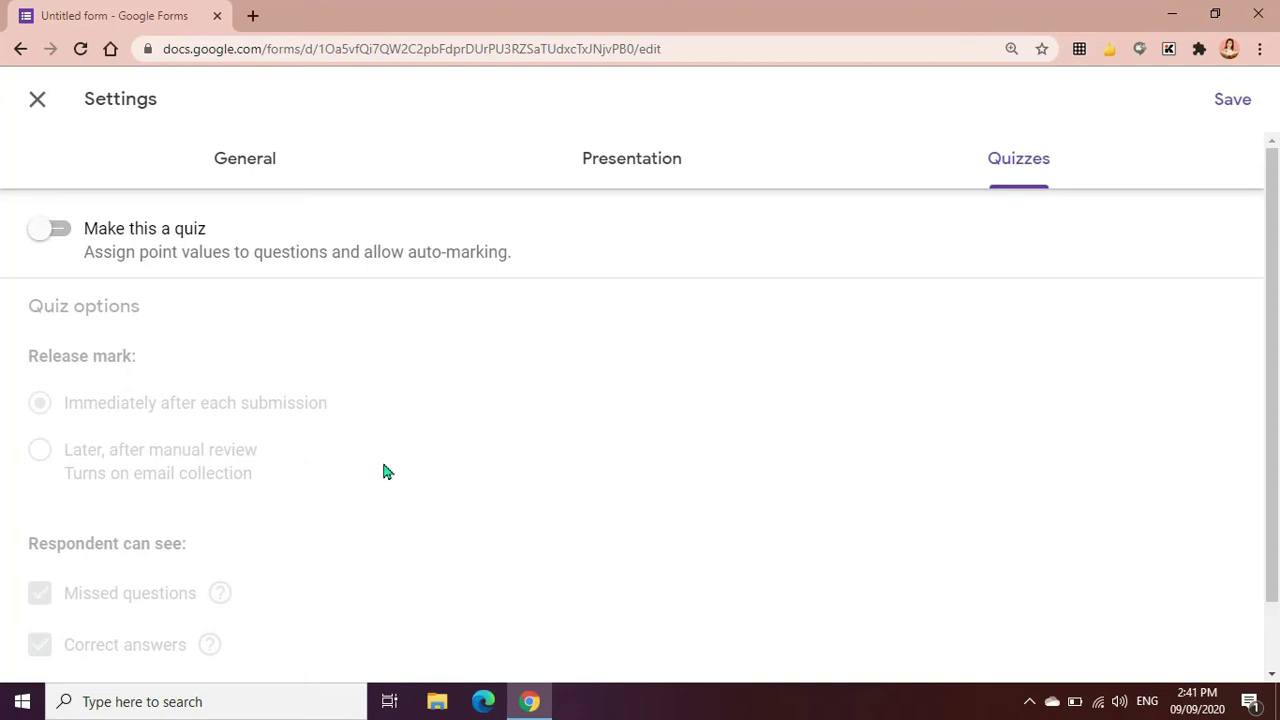
left_click(632, 172)
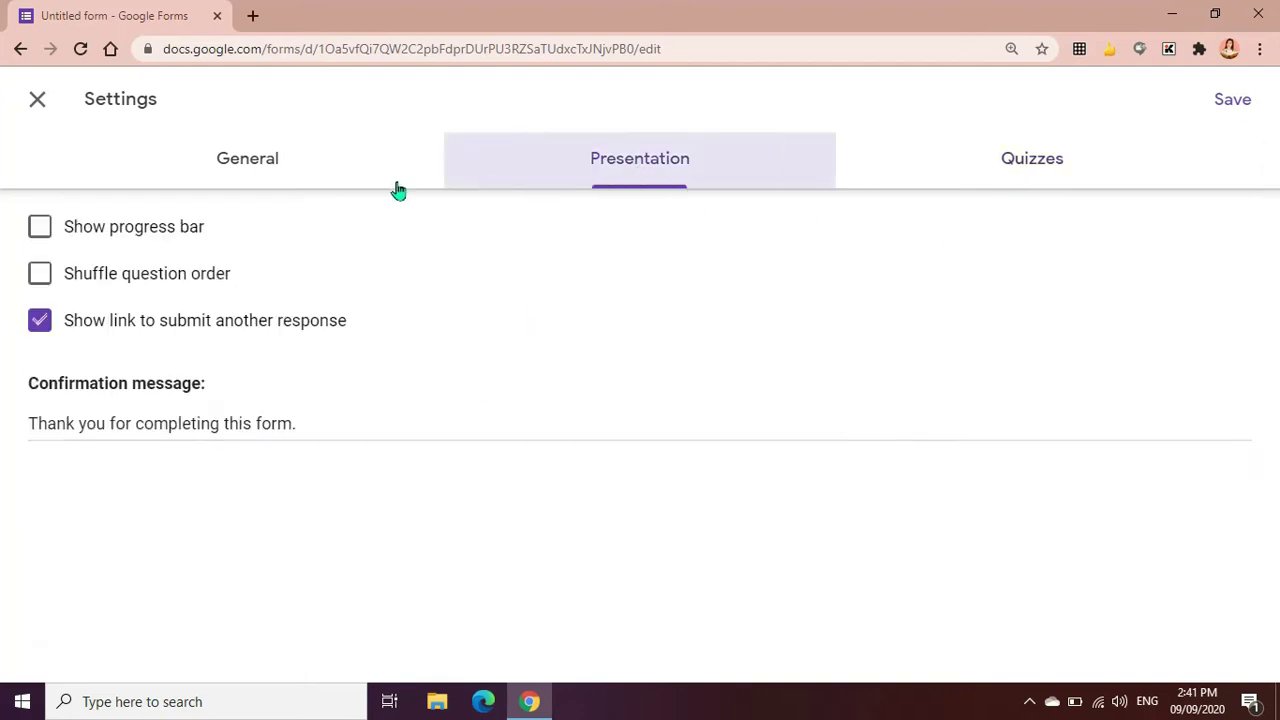
left_click(251, 168)
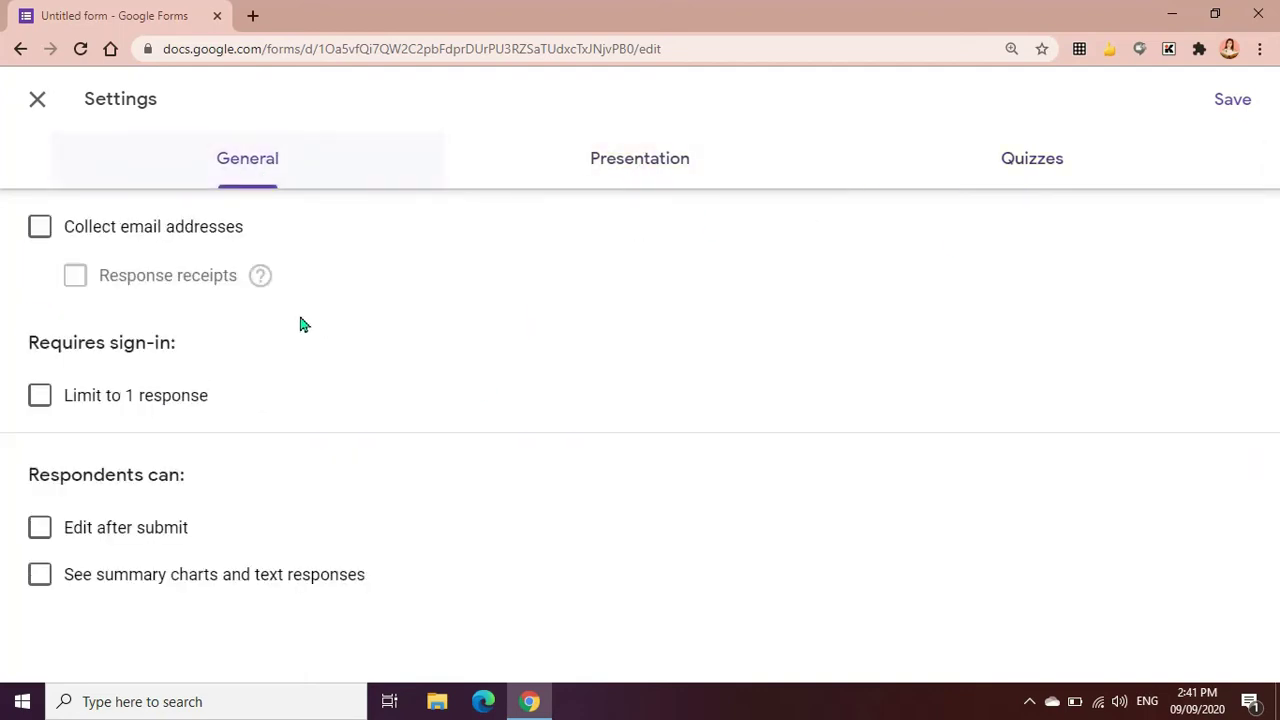
left_click(1236, 106)
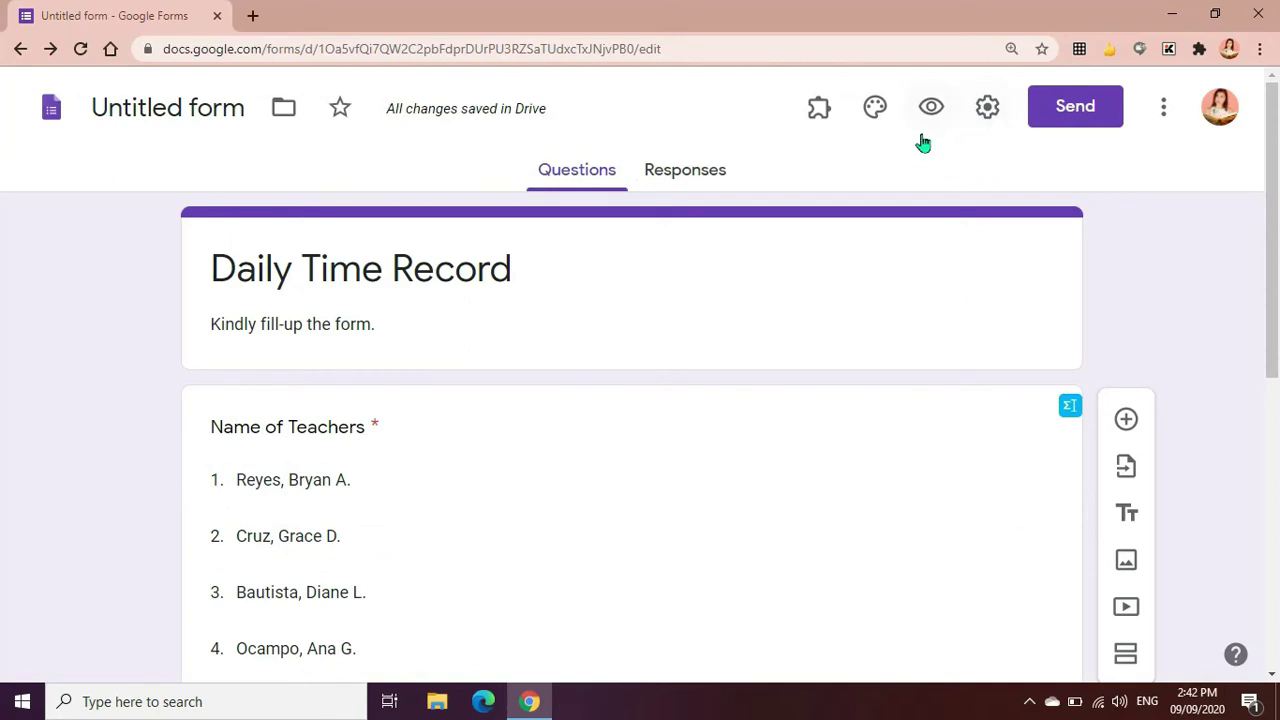
Change the form's theme colour to light blue after trying teal and green
left_click(877, 110)
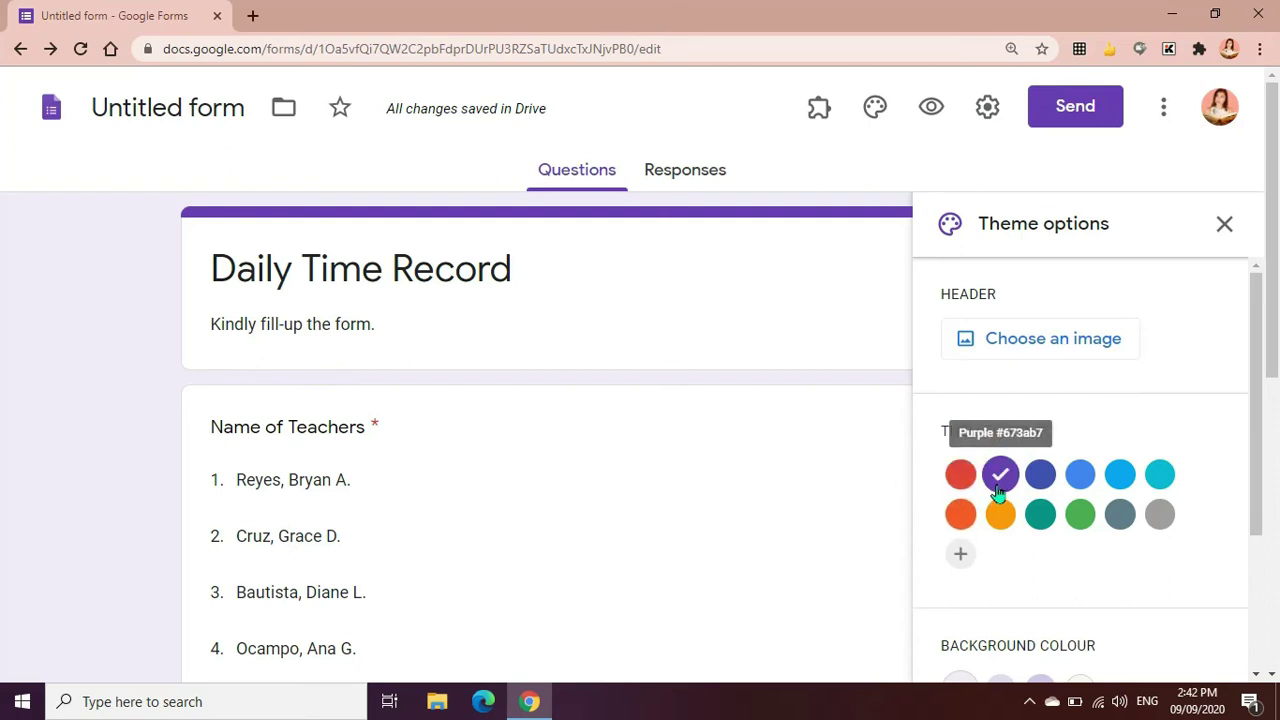
left_click(1044, 516)
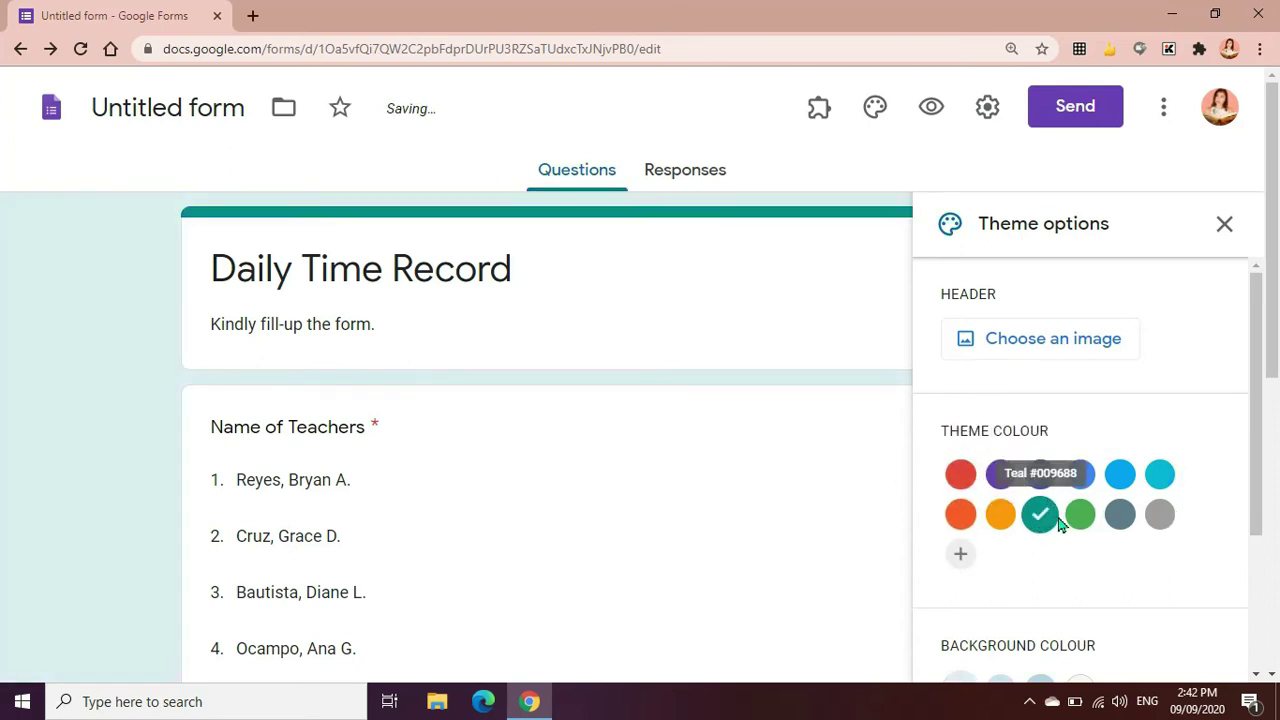
left_click(1082, 518)
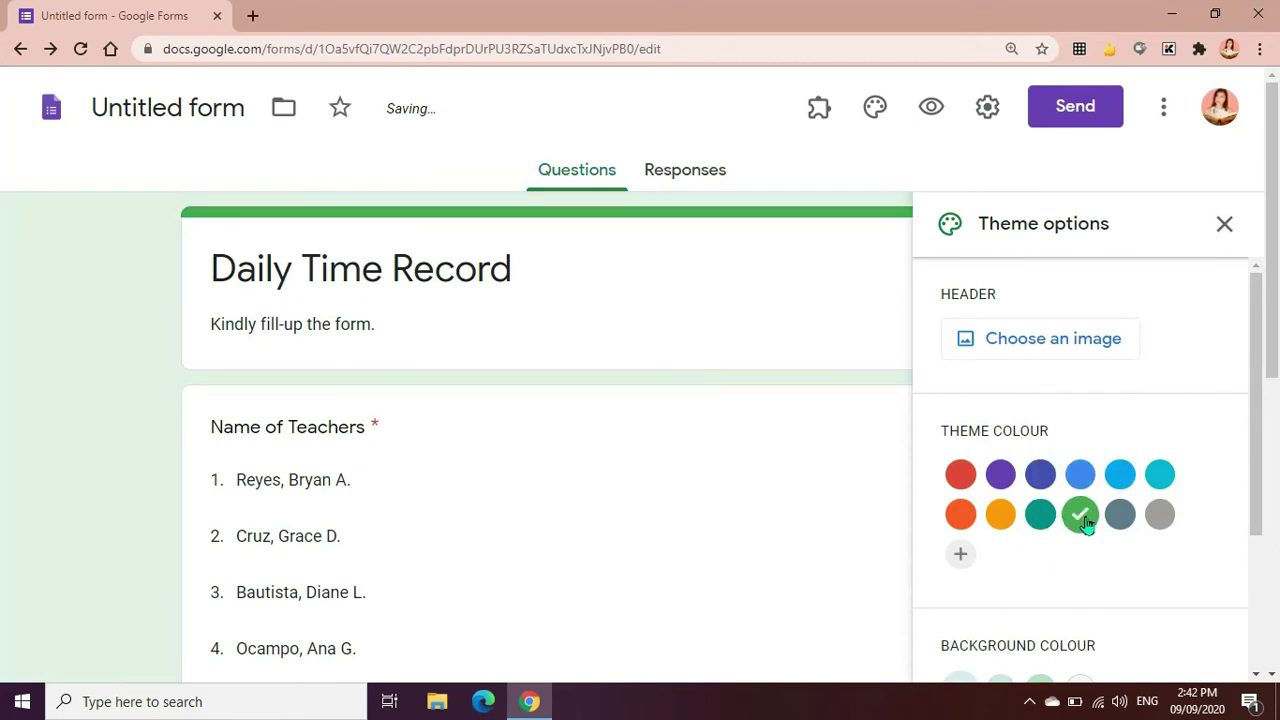
left_click(1120, 474)
left_click(1036, 348)
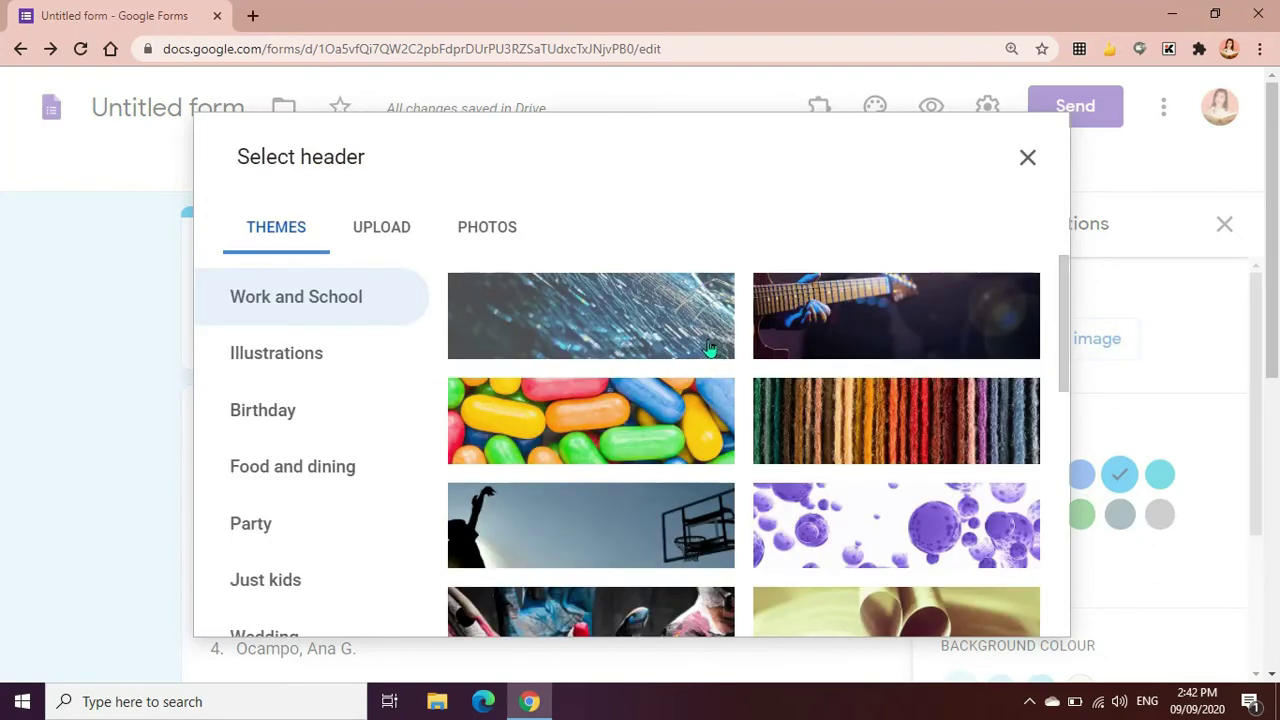
Look through the upload and photo sources for a header image, cancelling the file upload
scroll(694, 354, "down", 3)
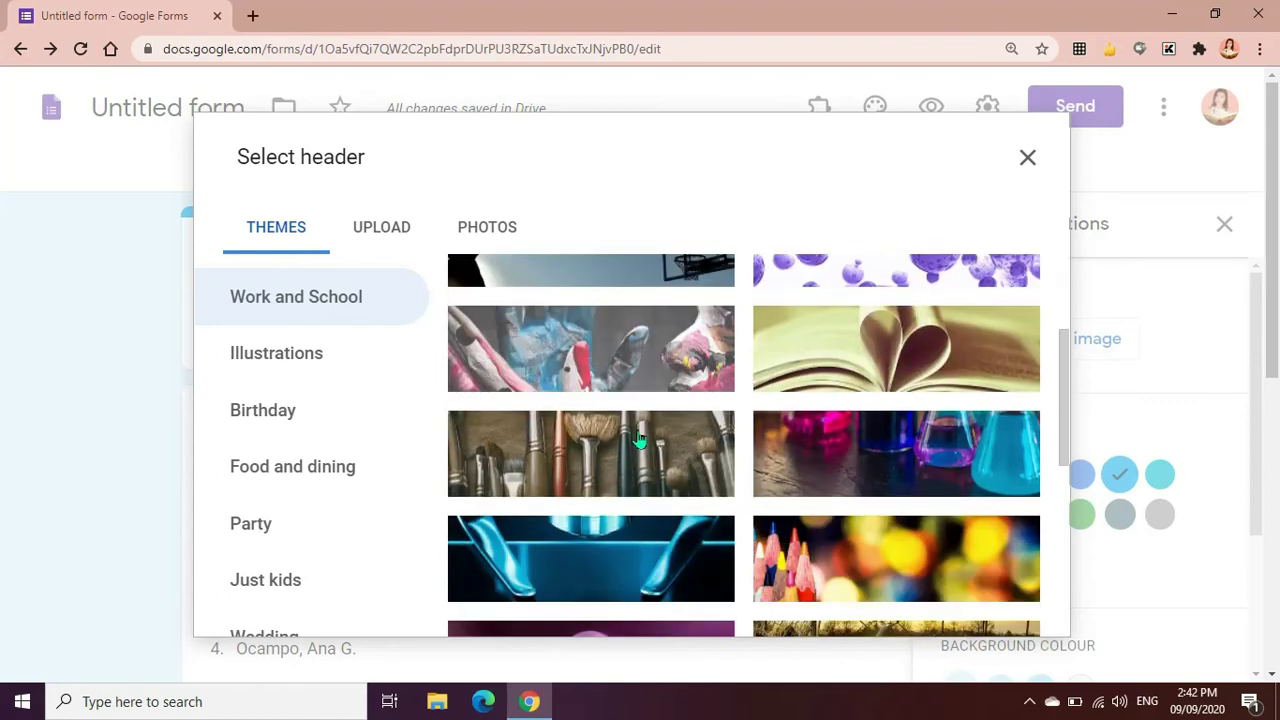
scroll(639, 500, "down", 10)
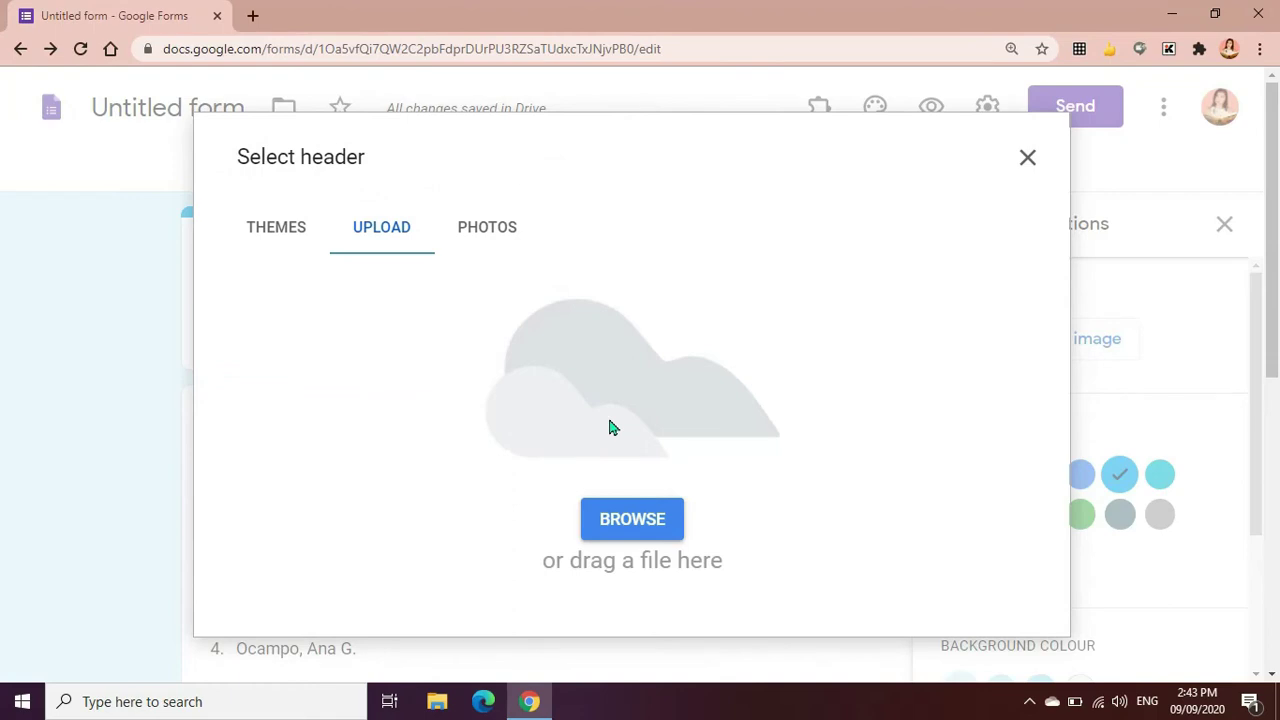
left_click(630, 521)
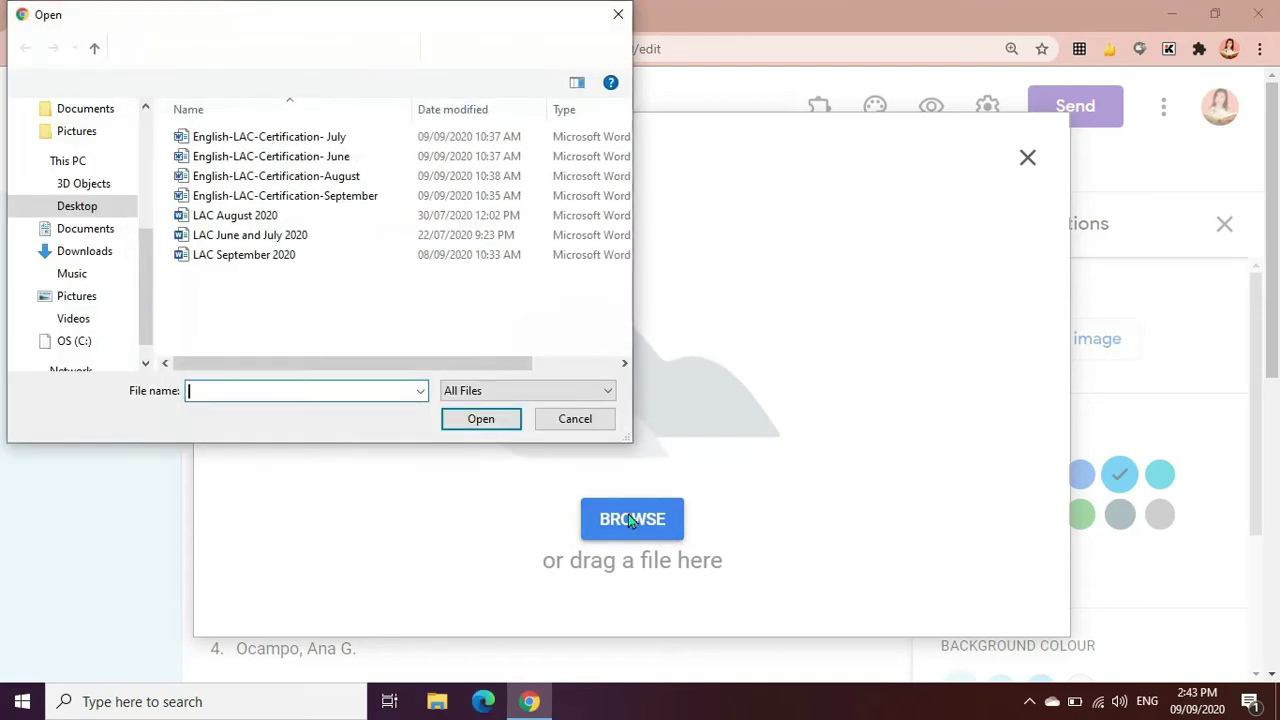
left_click(575, 418)
left_click(497, 250)
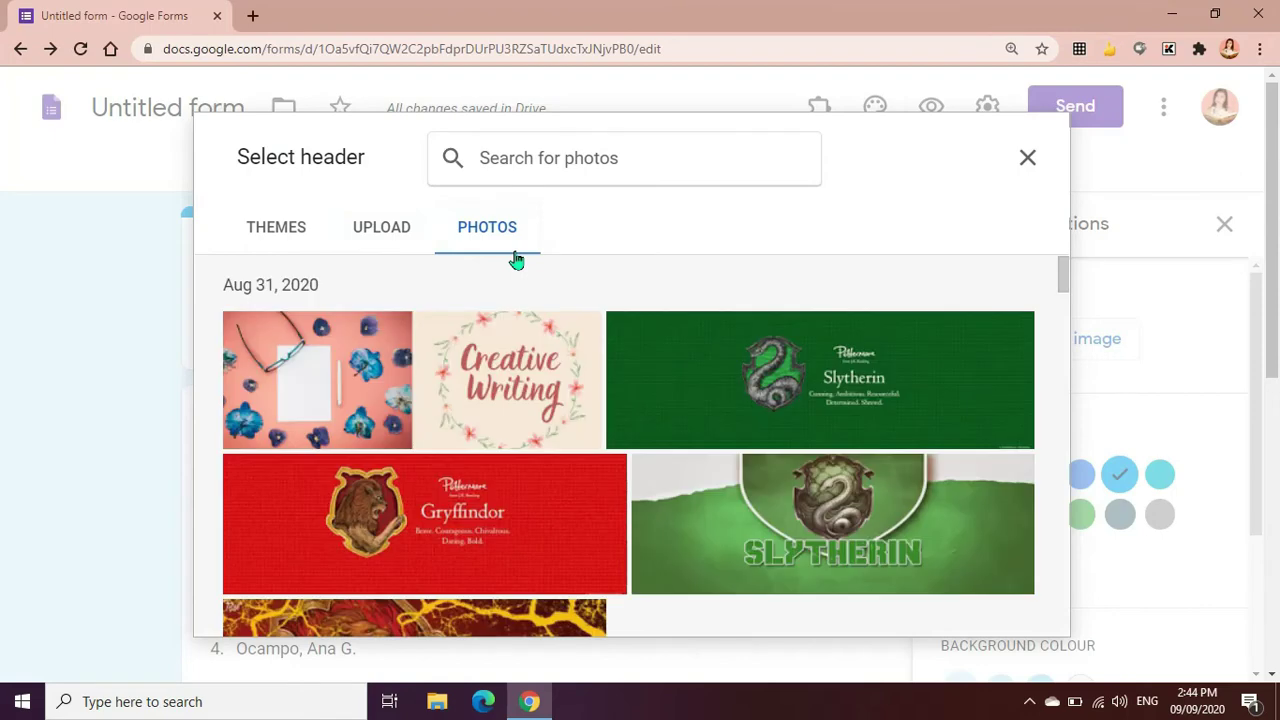
left_click(524, 162)
Insert the coloured-pencils theme image as the form header
left_click(290, 236)
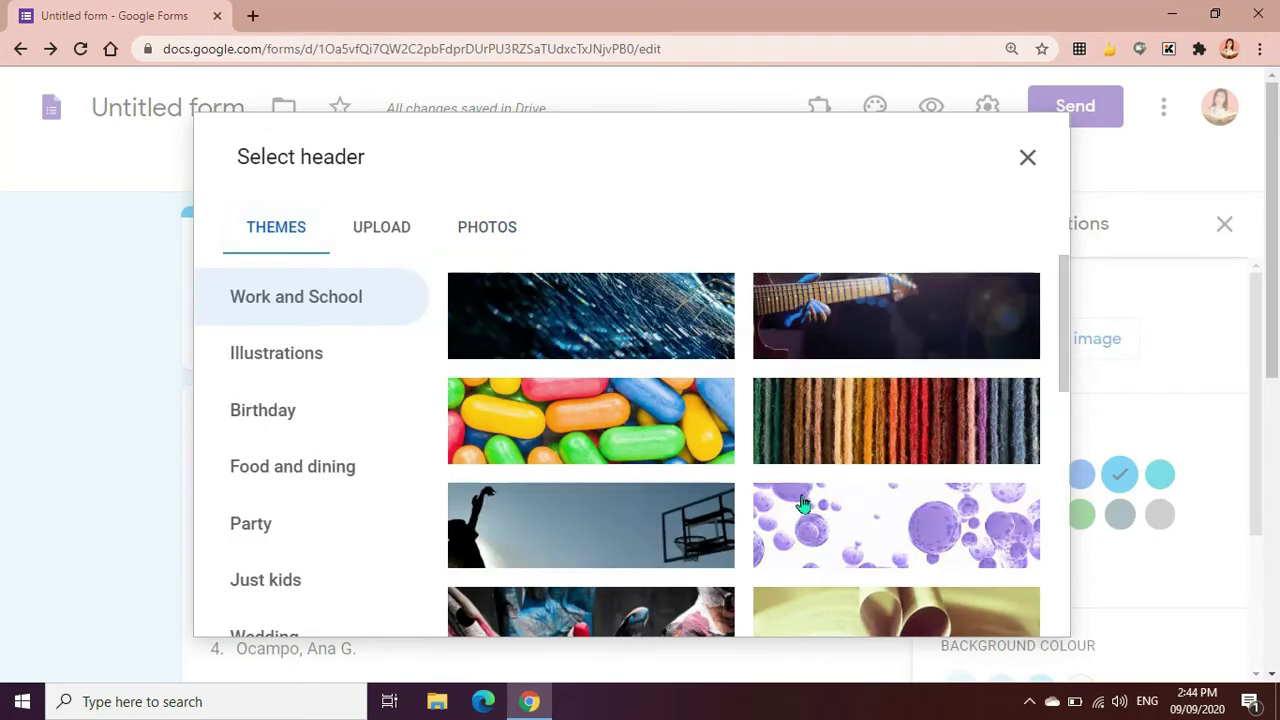
scroll(830, 510, "down", 3)
scroll(838, 521, "down", 1)
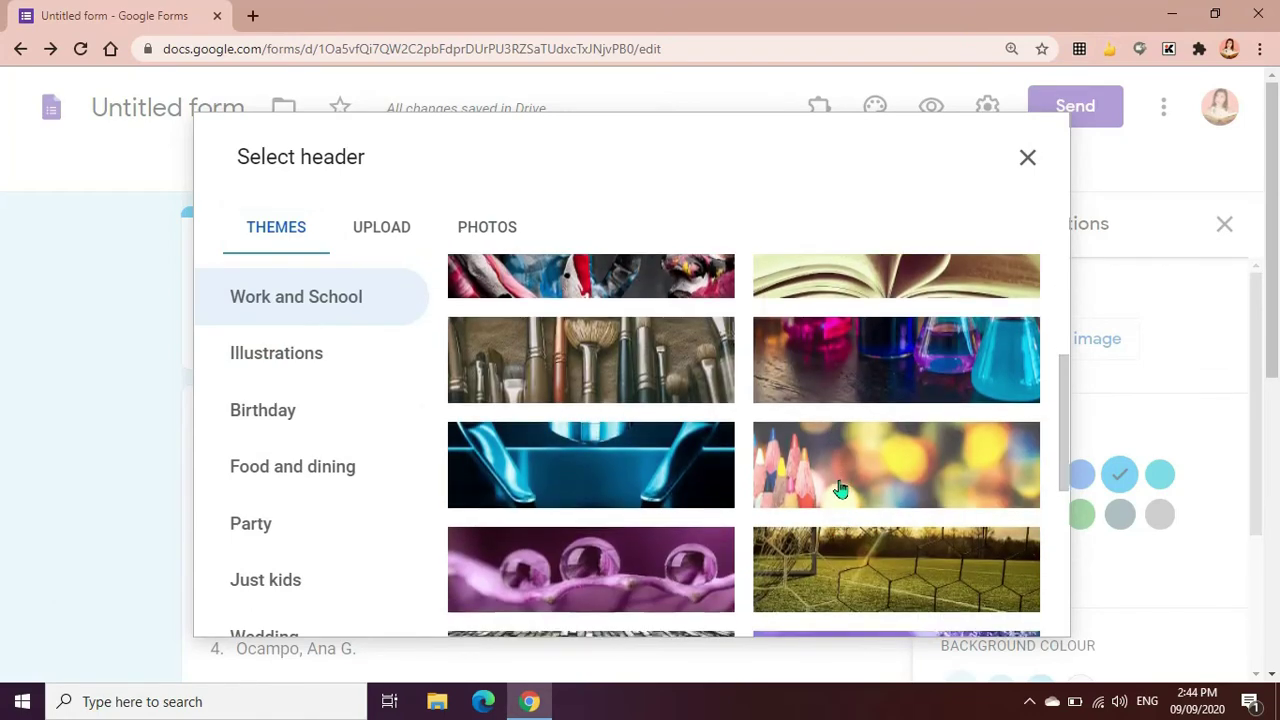
left_click(842, 488)
scroll(966, 532, "down", 1)
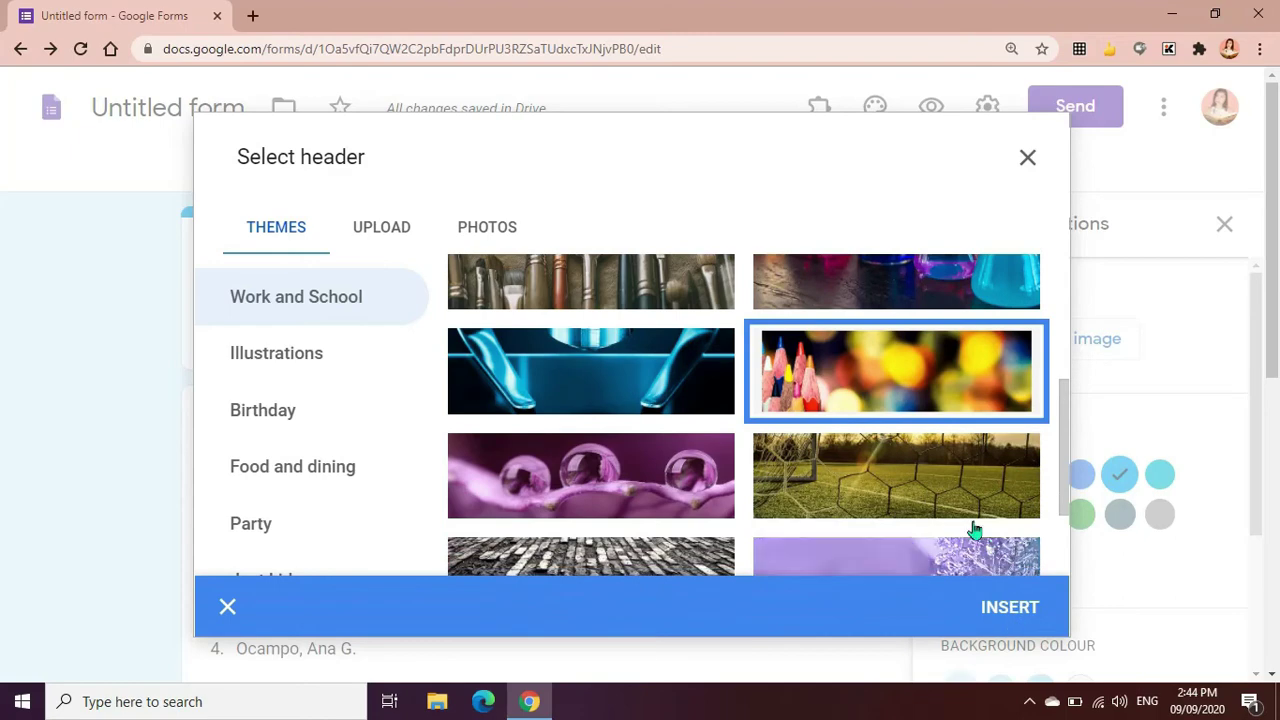
left_click(1008, 610)
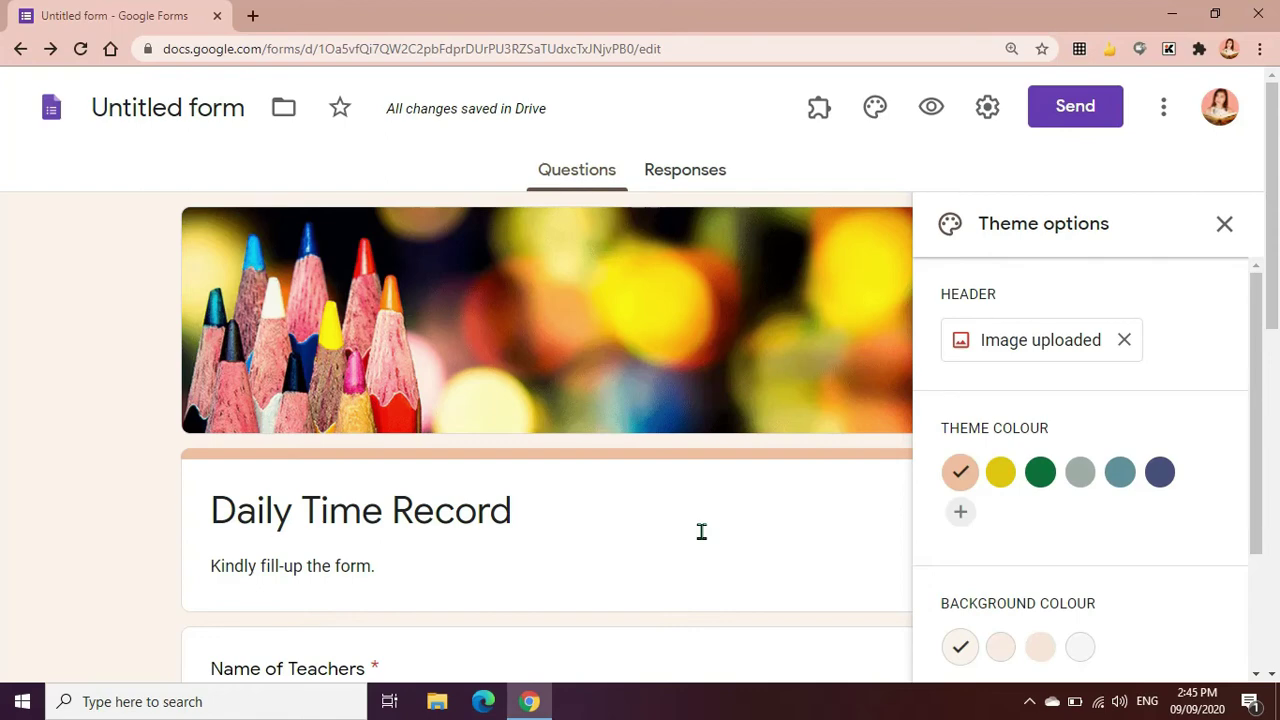
Leave the font style unchanged and close the theme options
scroll(700, 531, "down", 2)
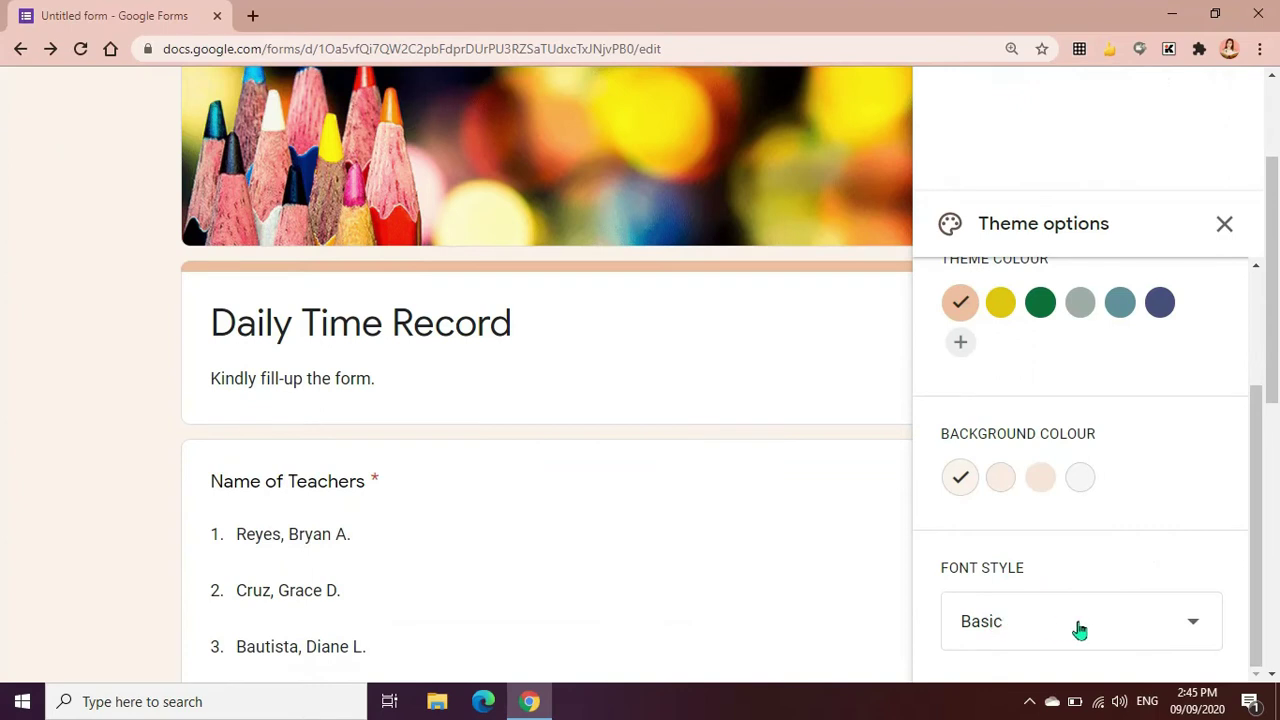
left_click(1096, 628)
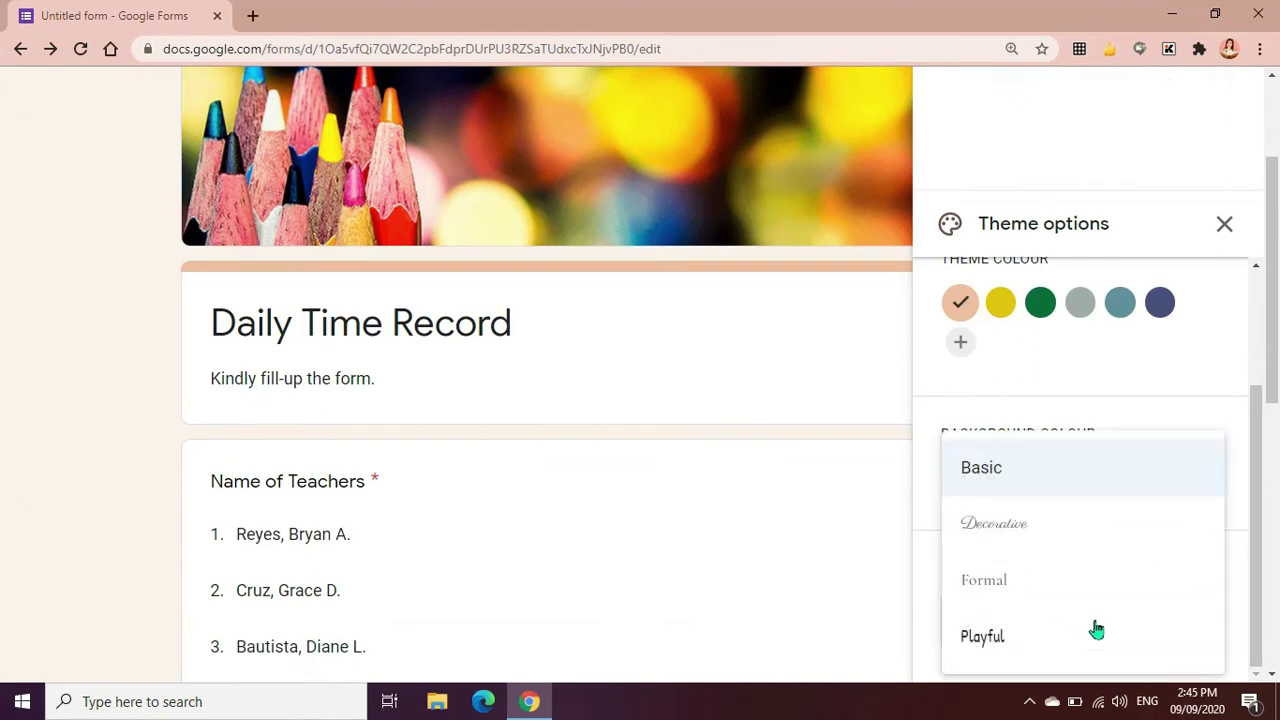
scroll(1071, 534, "up", 1)
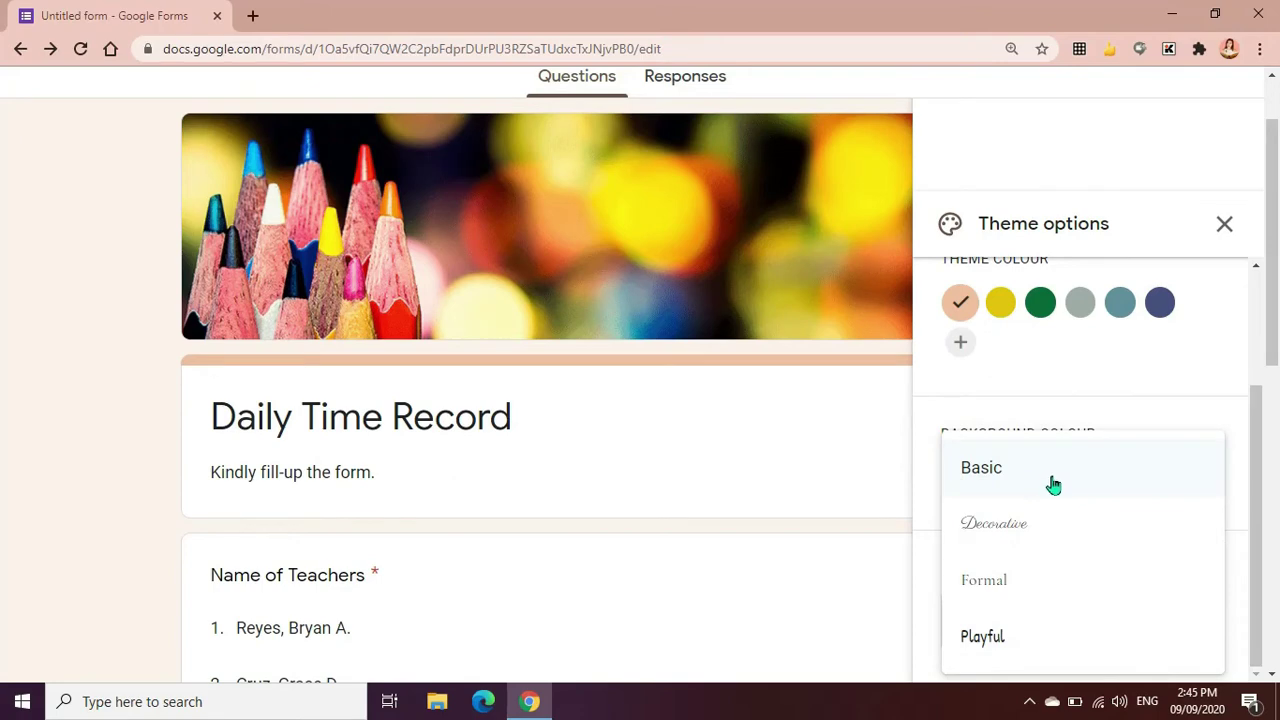
left_click(70, 456)
left_click(1224, 223)
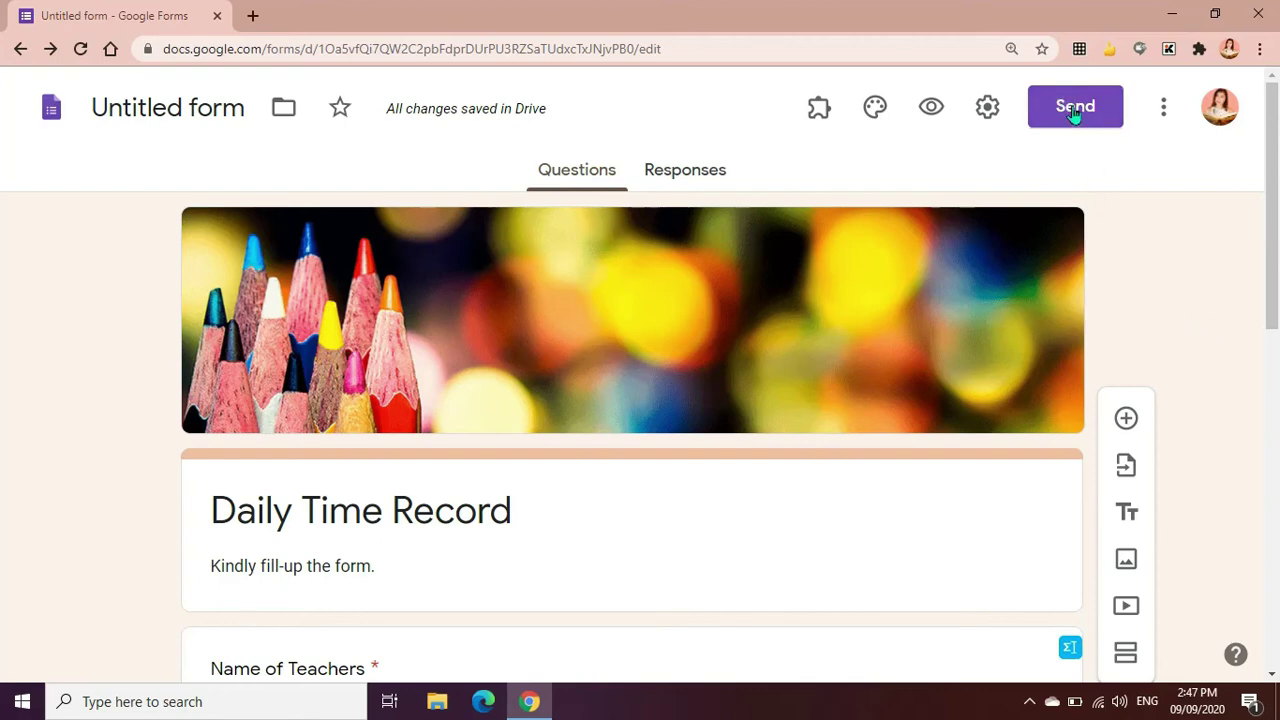
Copy the form's shortened forms.gle share link to the clipboard
left_click(1074, 110)
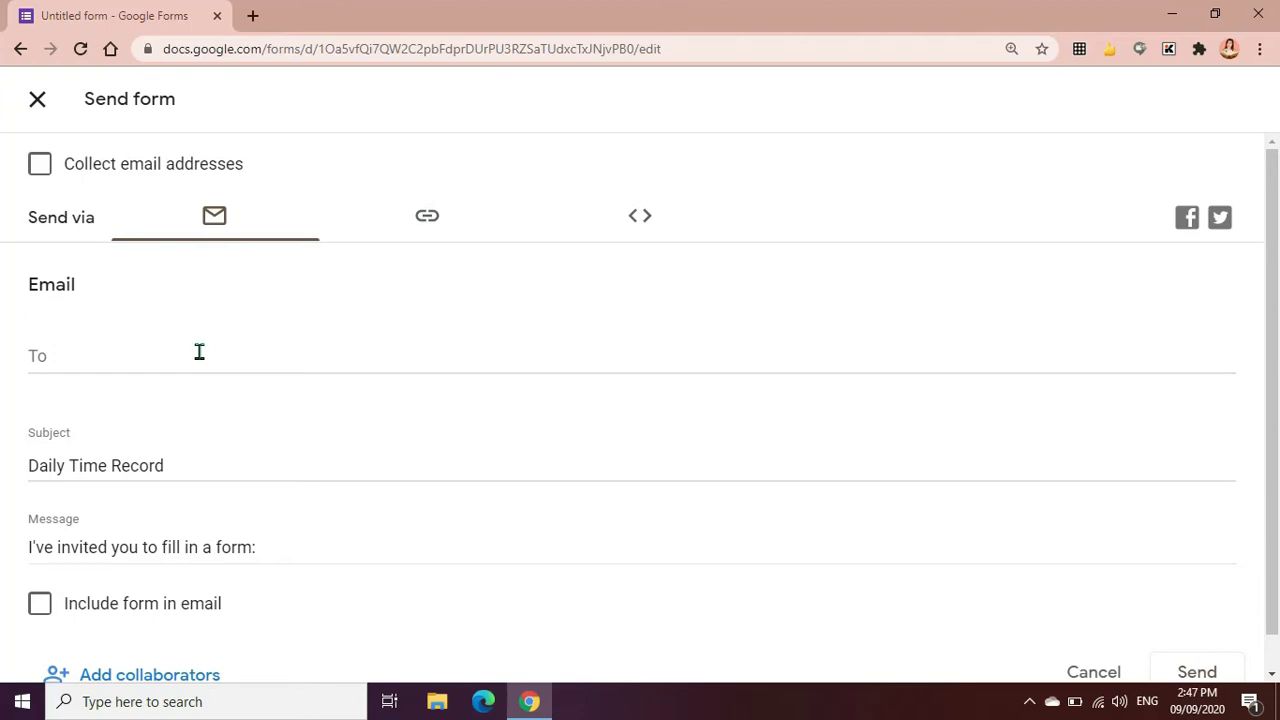
left_click(433, 236)
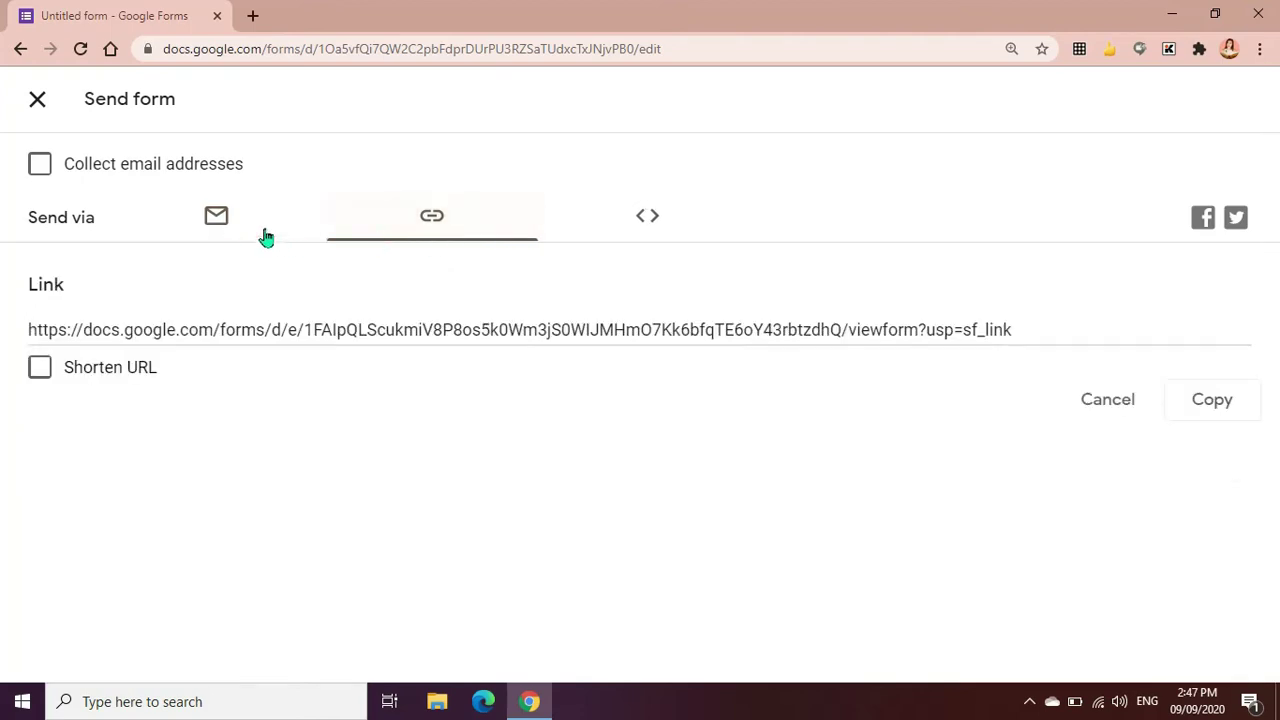
left_click(217, 228)
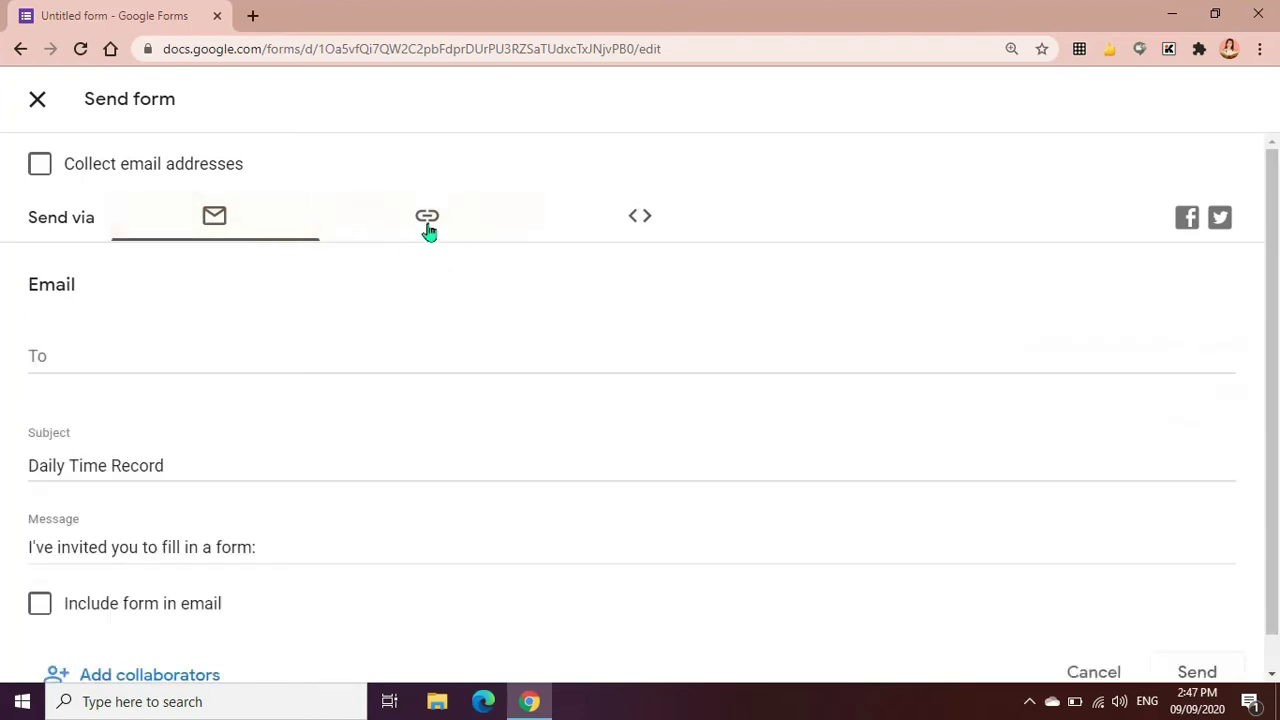
left_click(428, 231)
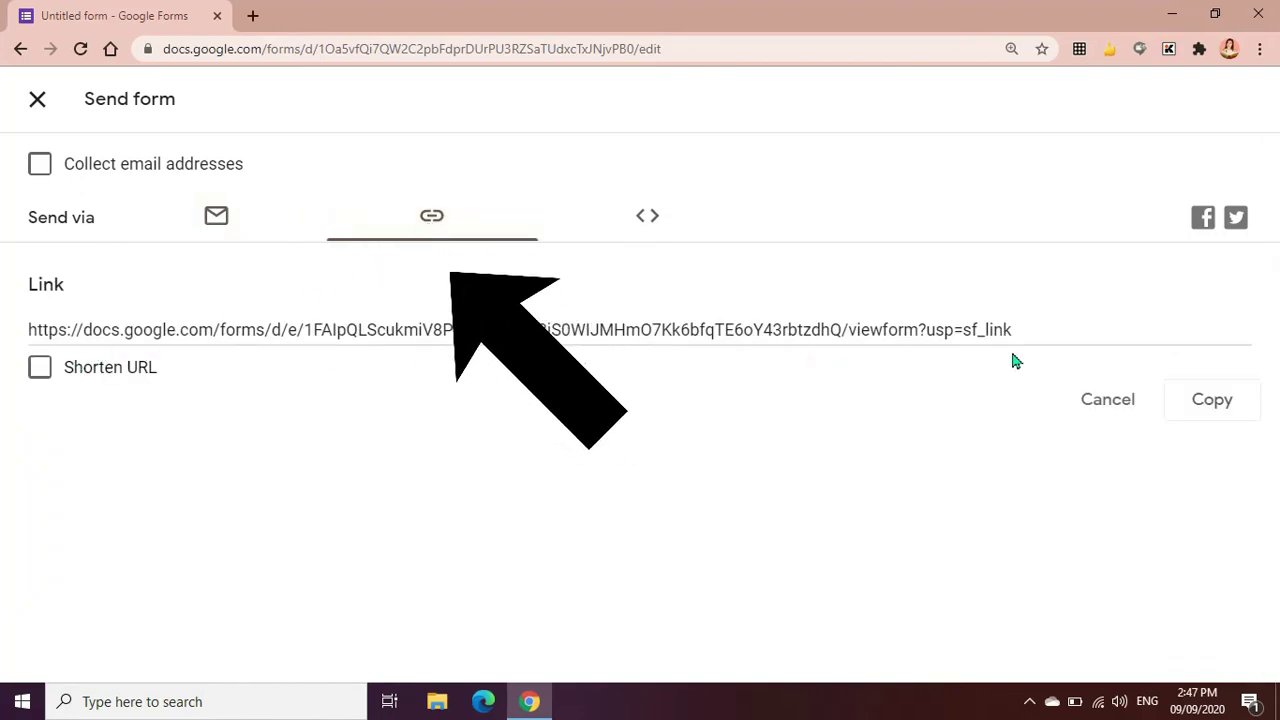
left_click(40, 368)
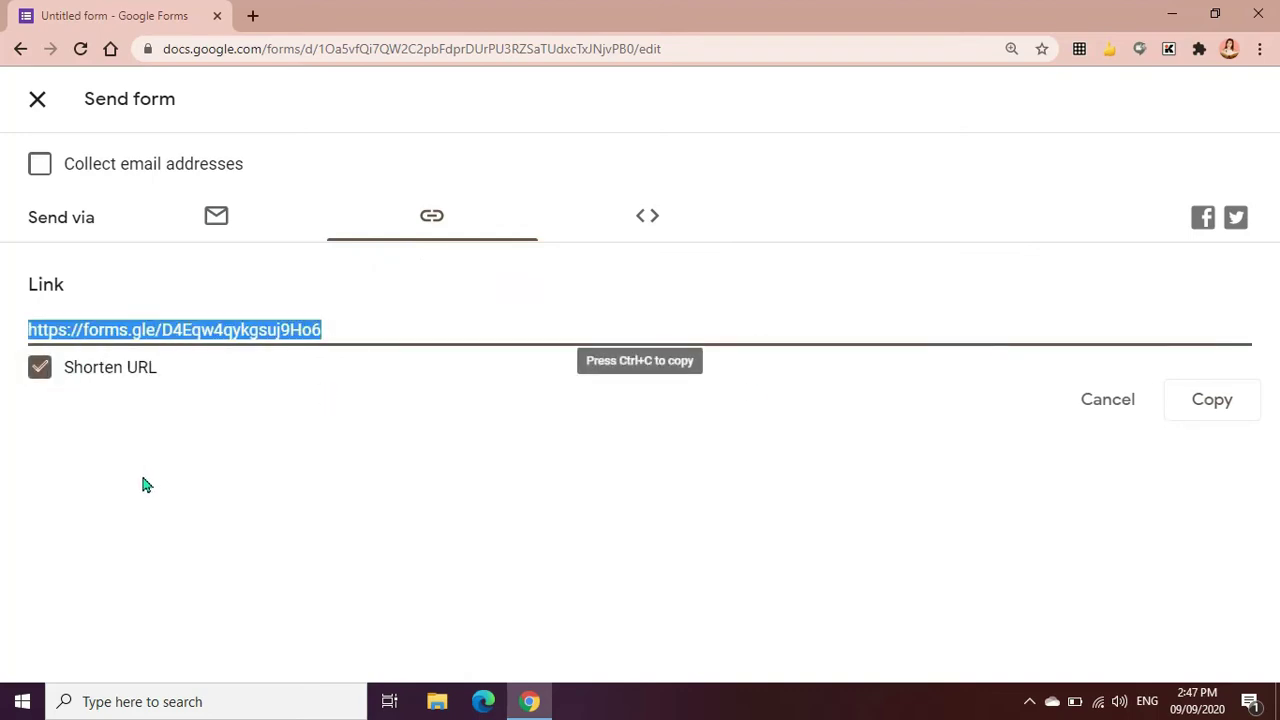
left_click(1231, 409)
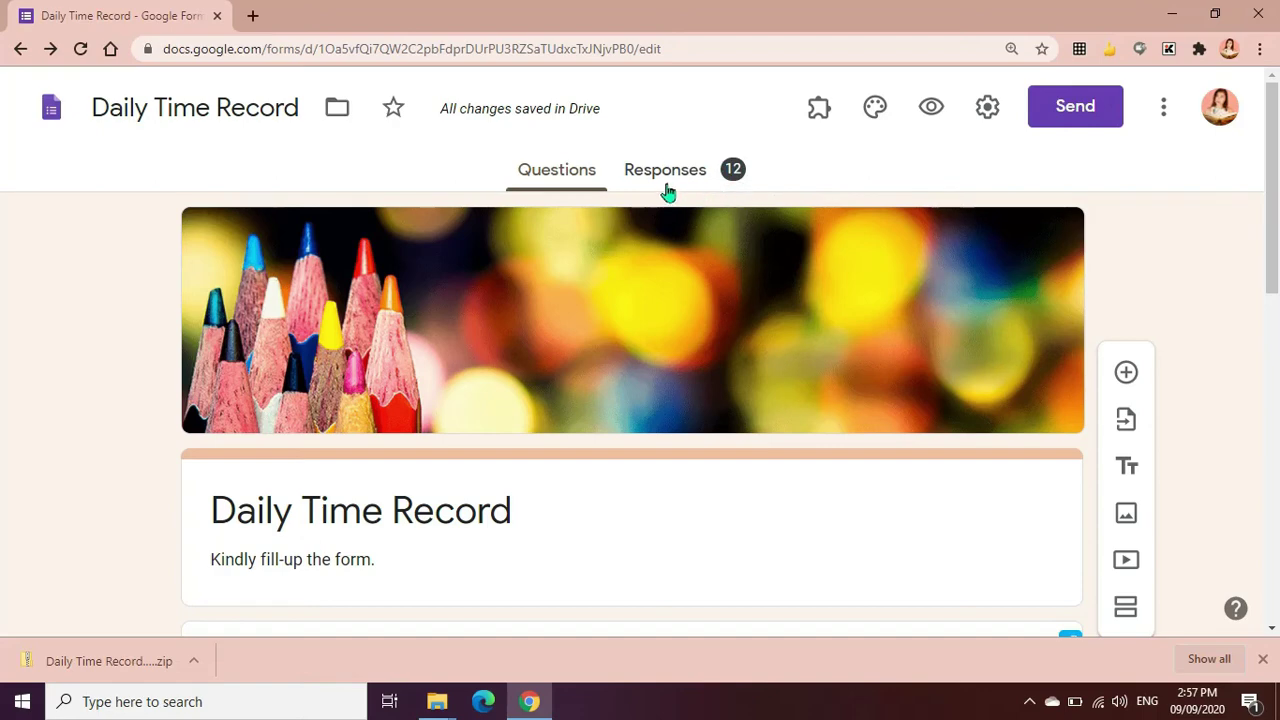
Download the 12 responses as a CSV file and open the downloaded file
left_click(656, 176)
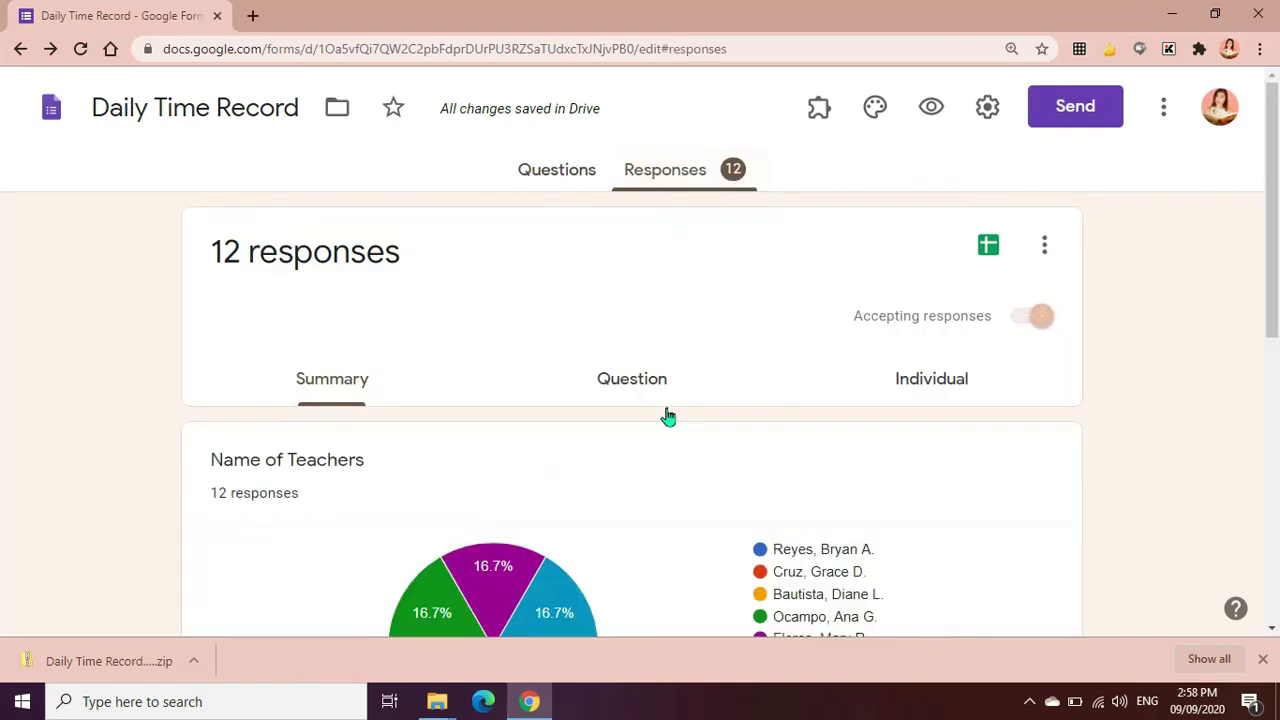
scroll(668, 416, "down", 5)
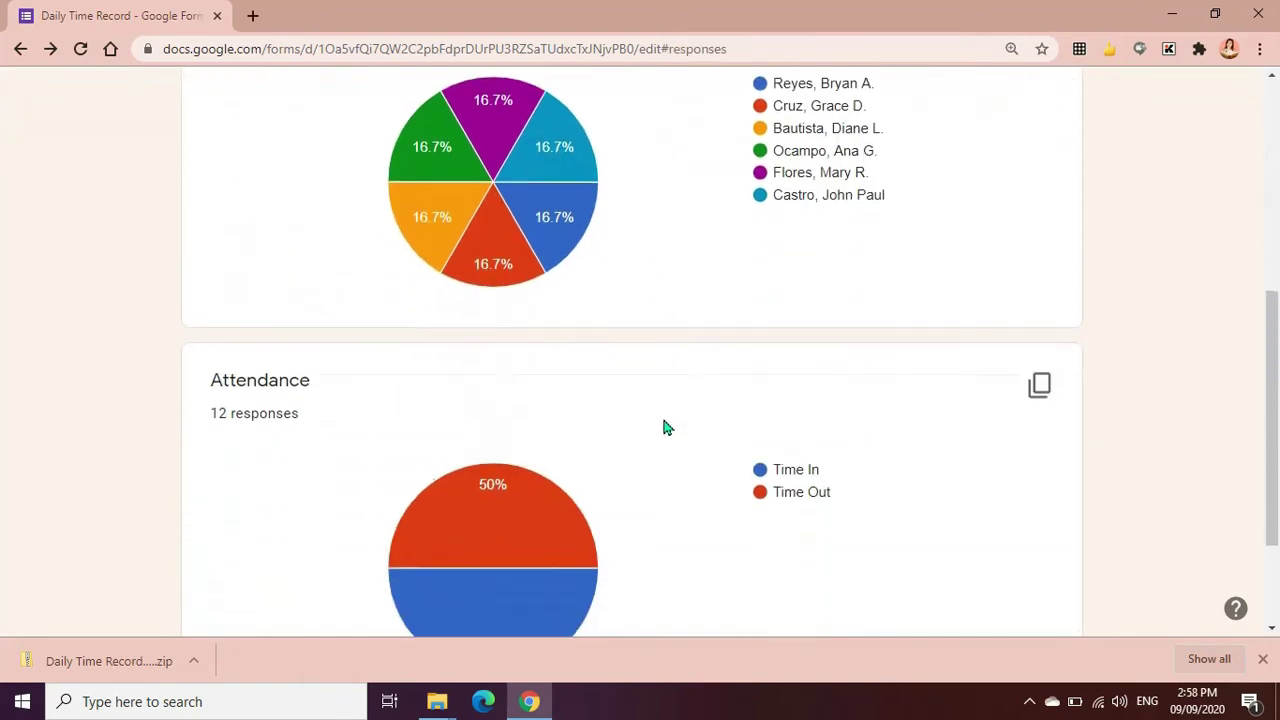
scroll(668, 432, "up", 4)
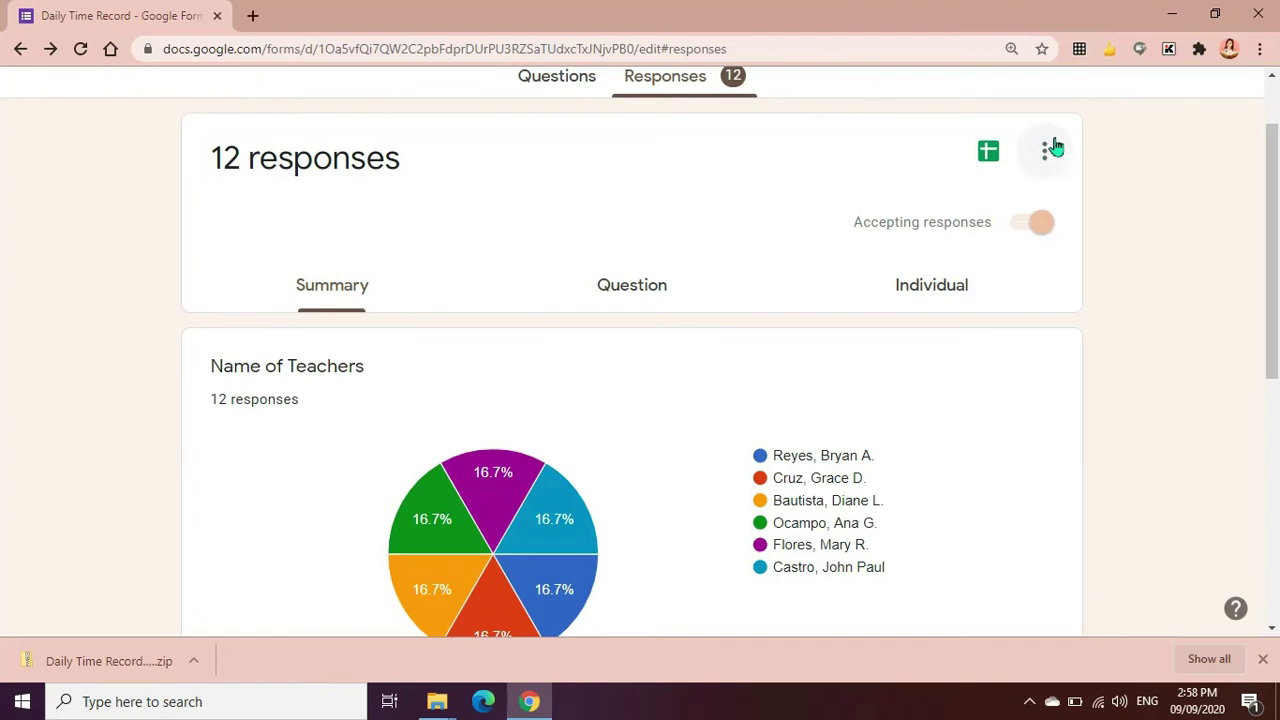
left_click(1044, 158)
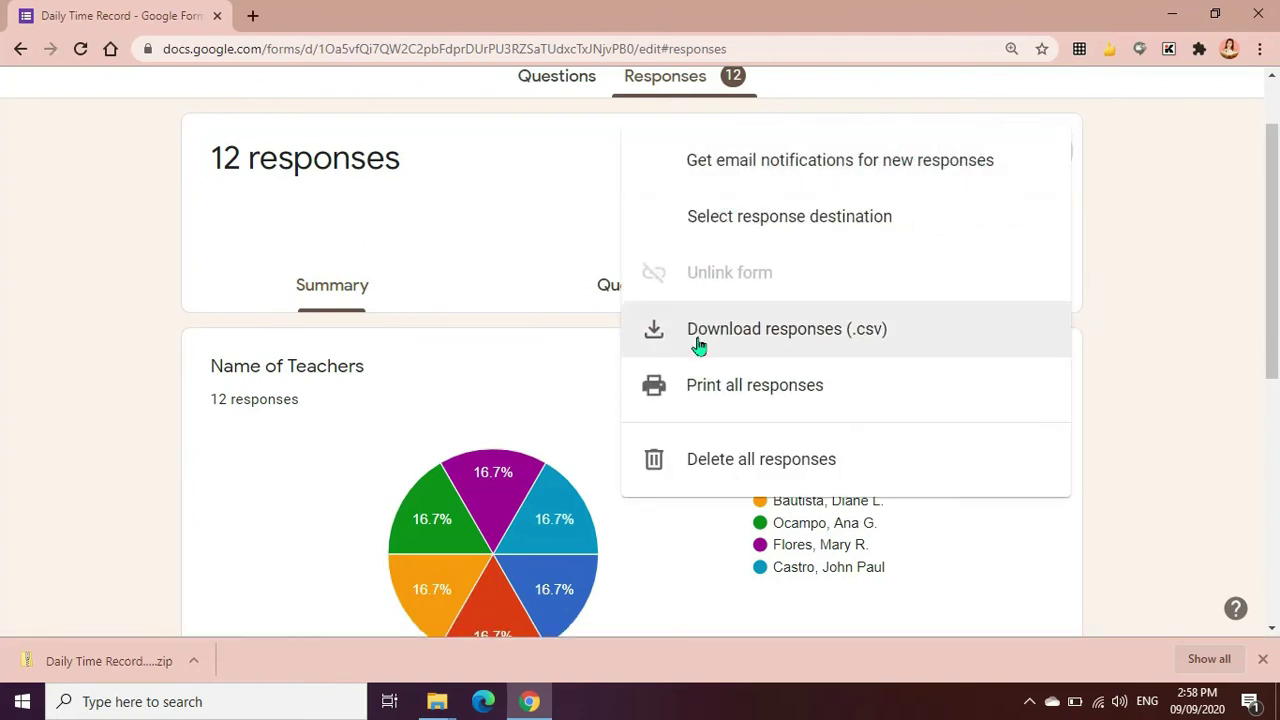
left_click(755, 350)
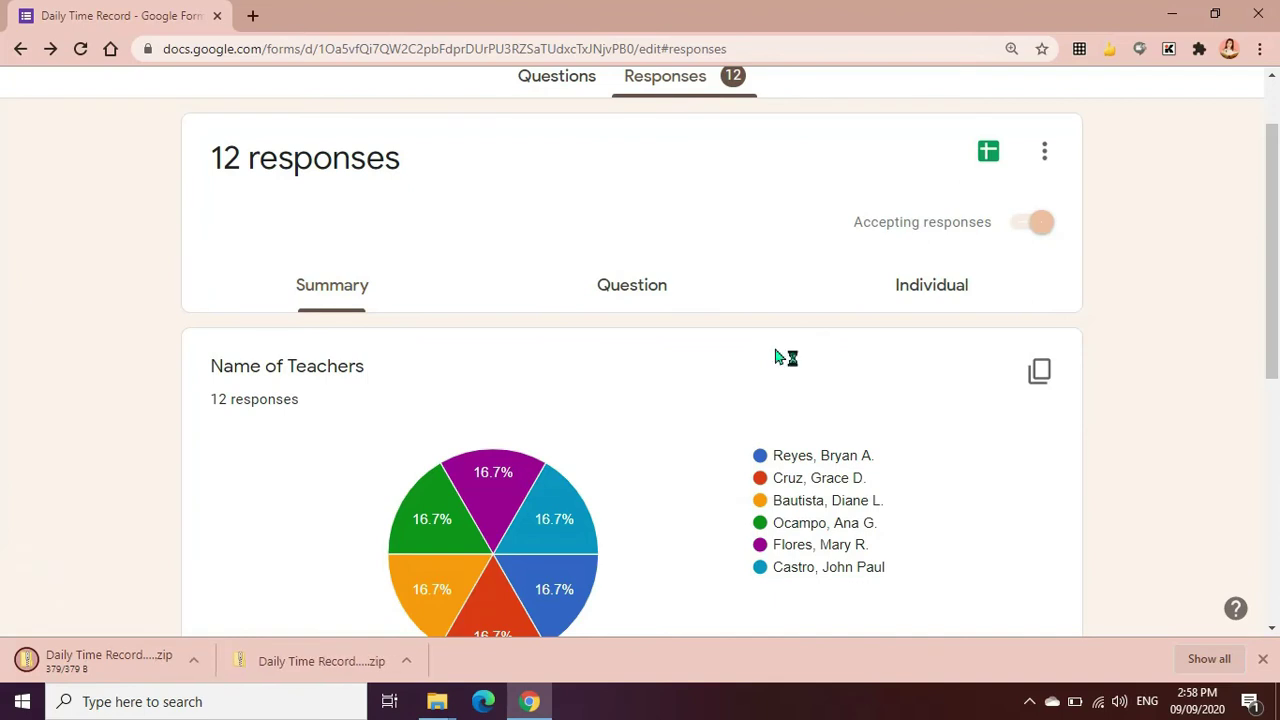
left_click(151, 678)
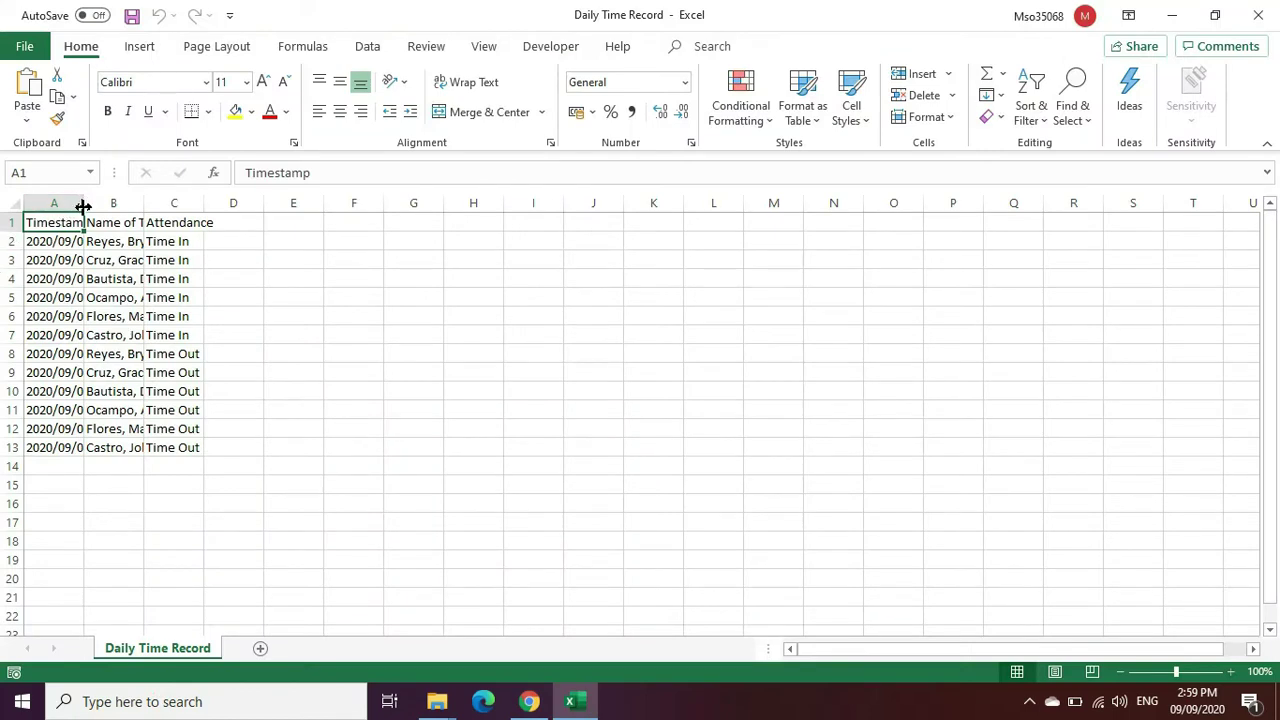
Widen the Daily Time Record columns so timestamps, teacher names and attendance fit
left_click_drag(84, 203, 290, 210)
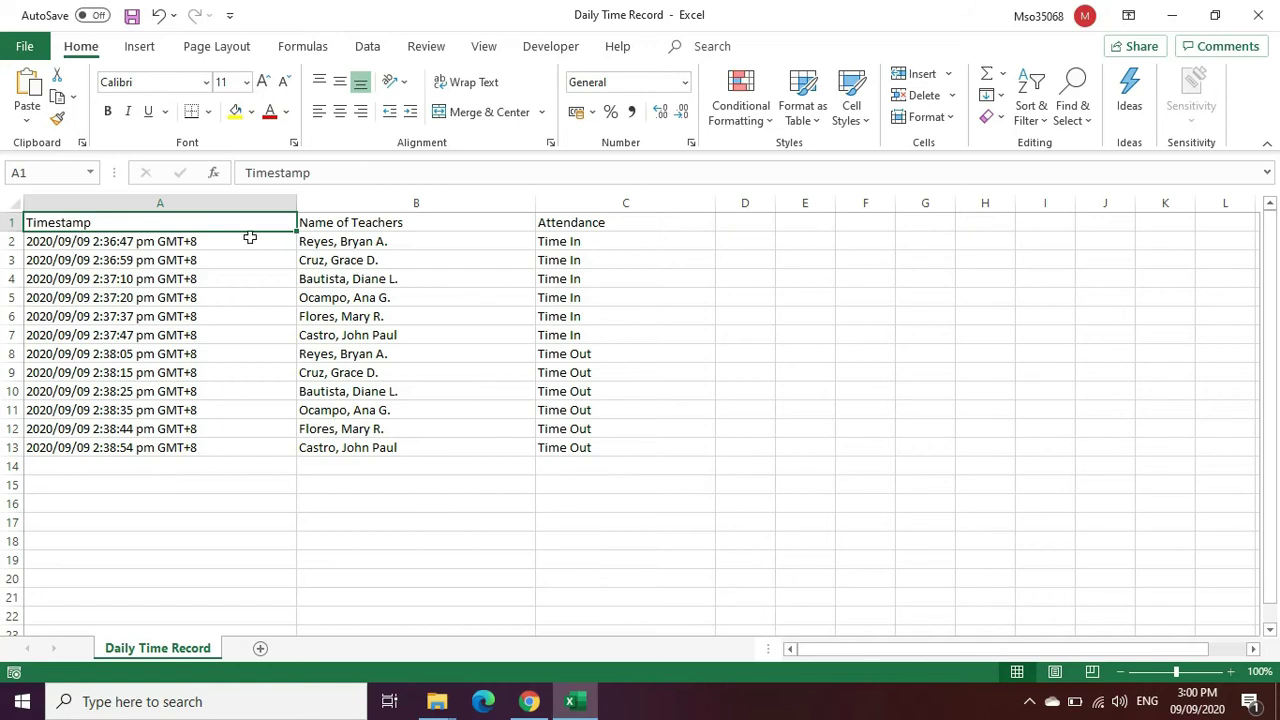
left_click(342, 245)
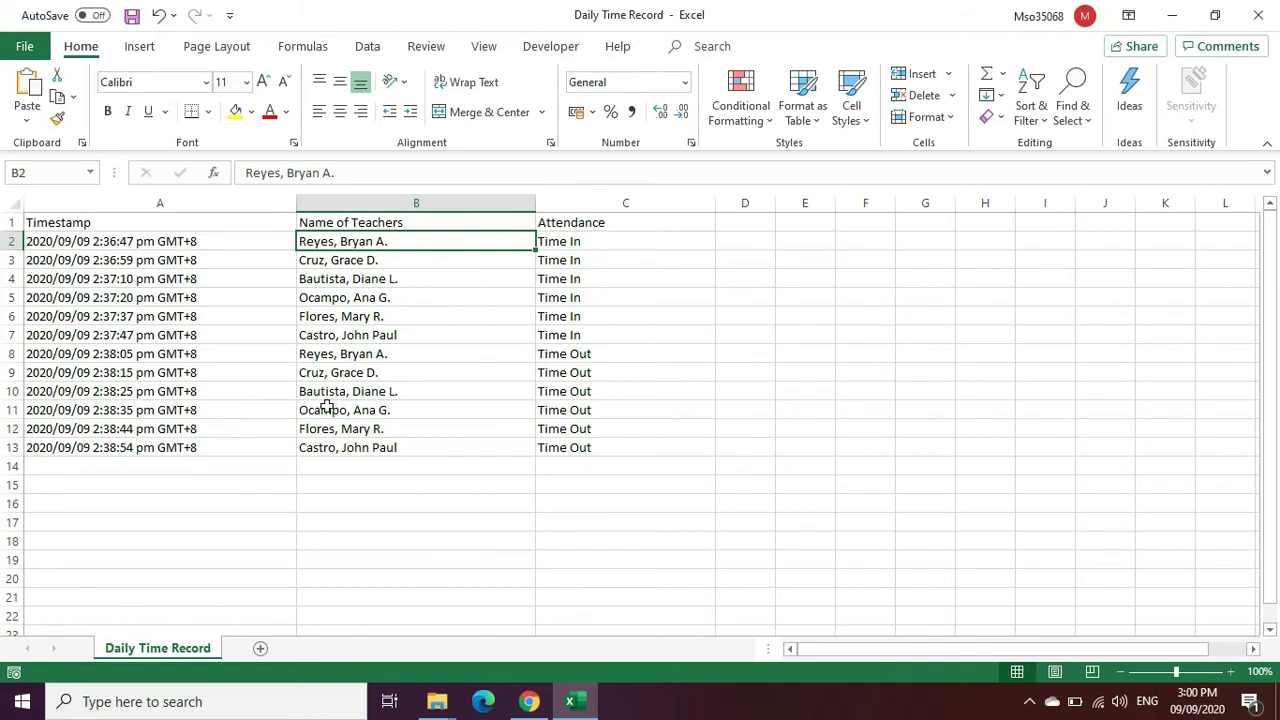
left_click(309, 490)
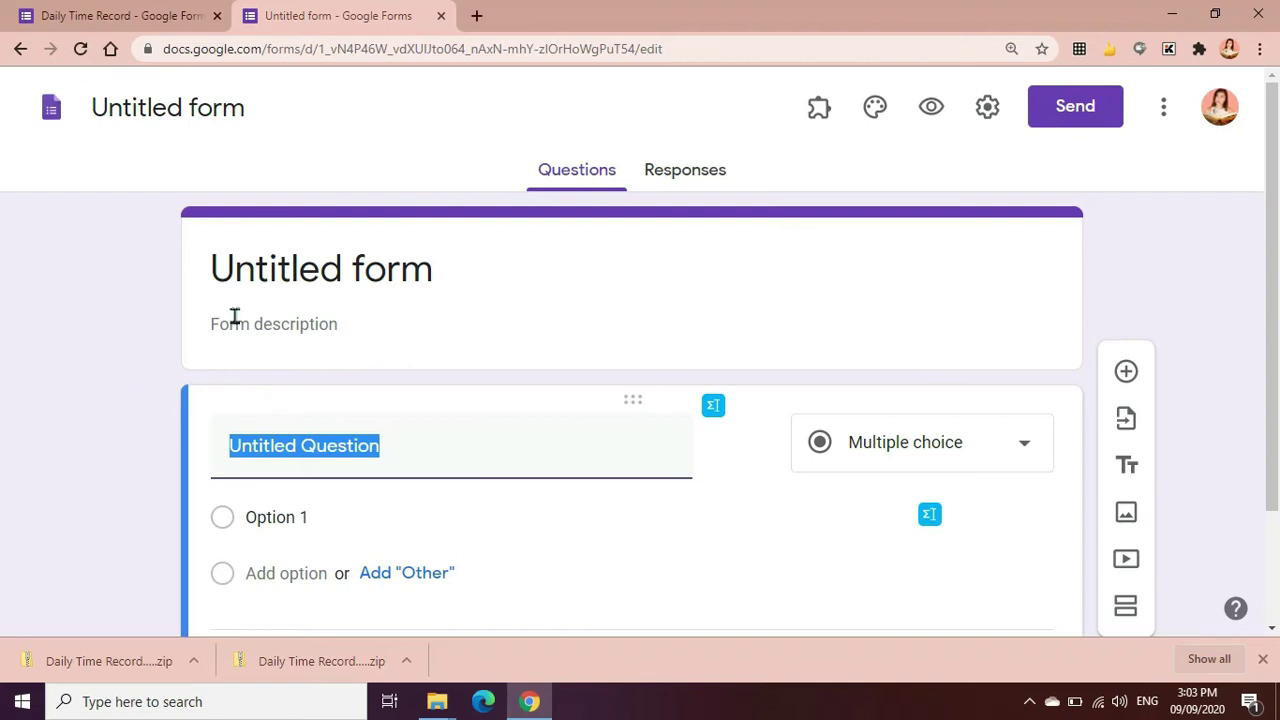
Title the new form 'In-Service Training' and add the attendance description
left_click(246, 287)
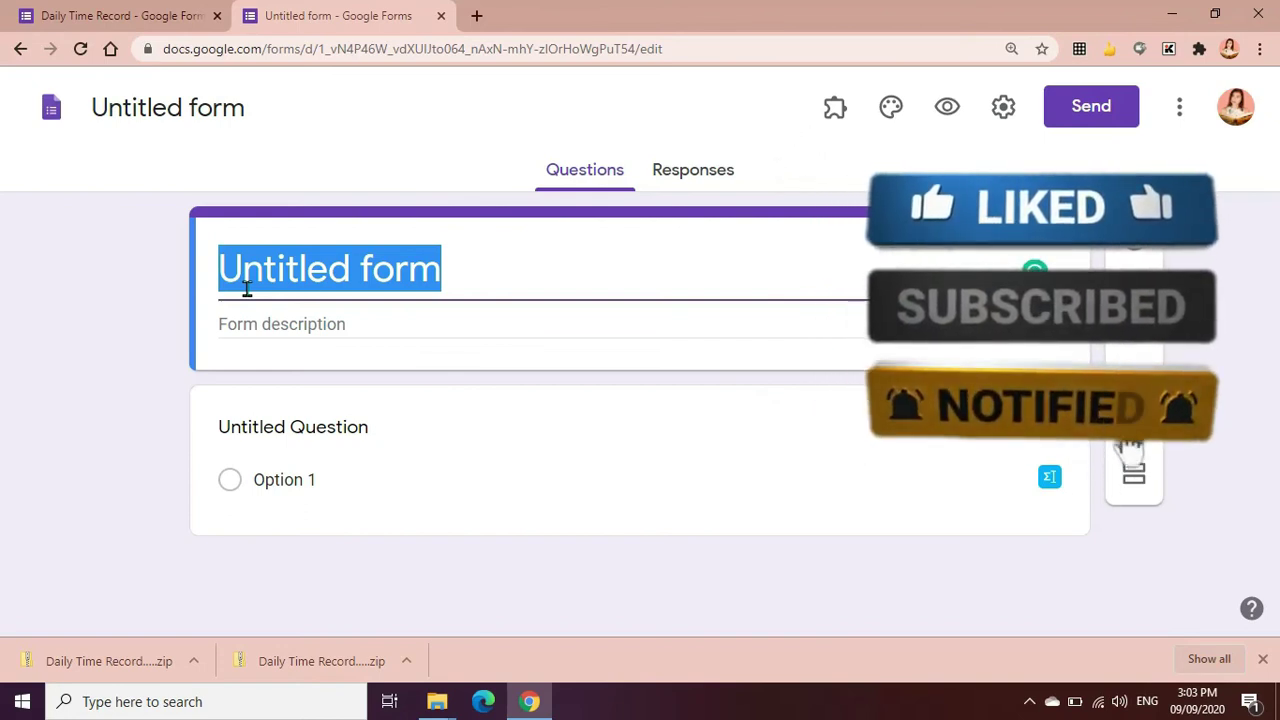
key("BackSpace")
type("I")
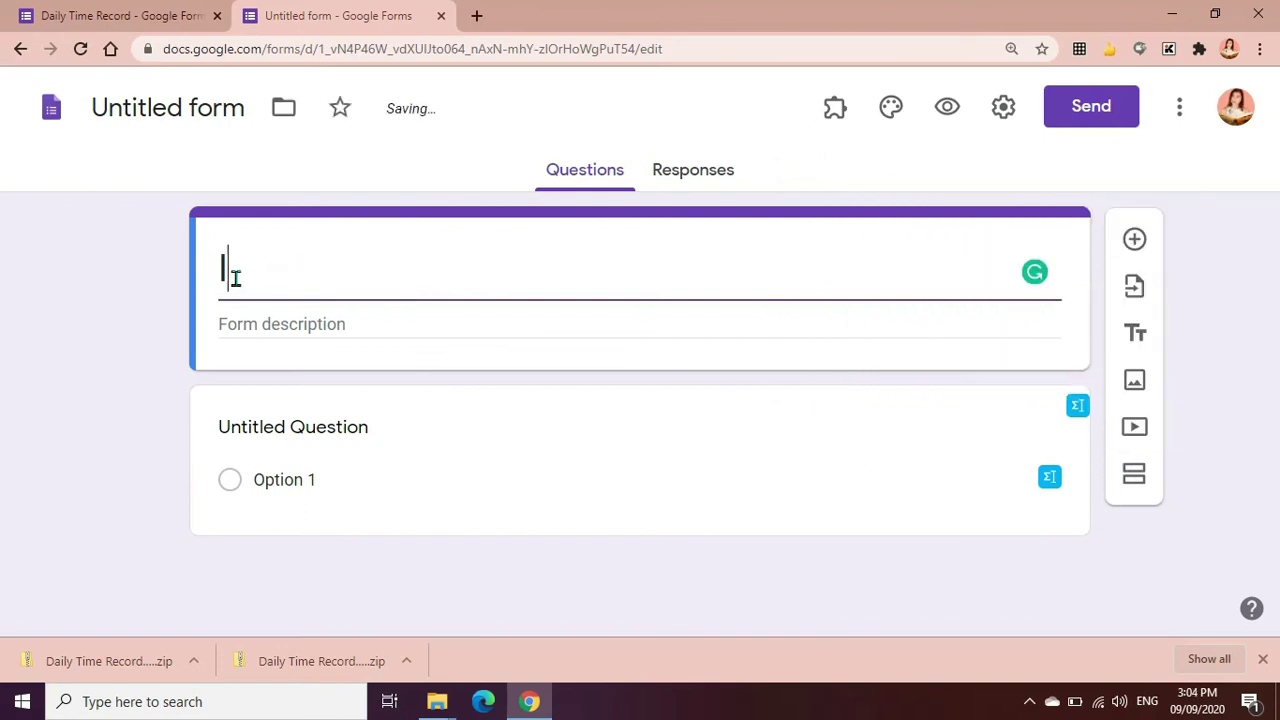
type("n-Se")
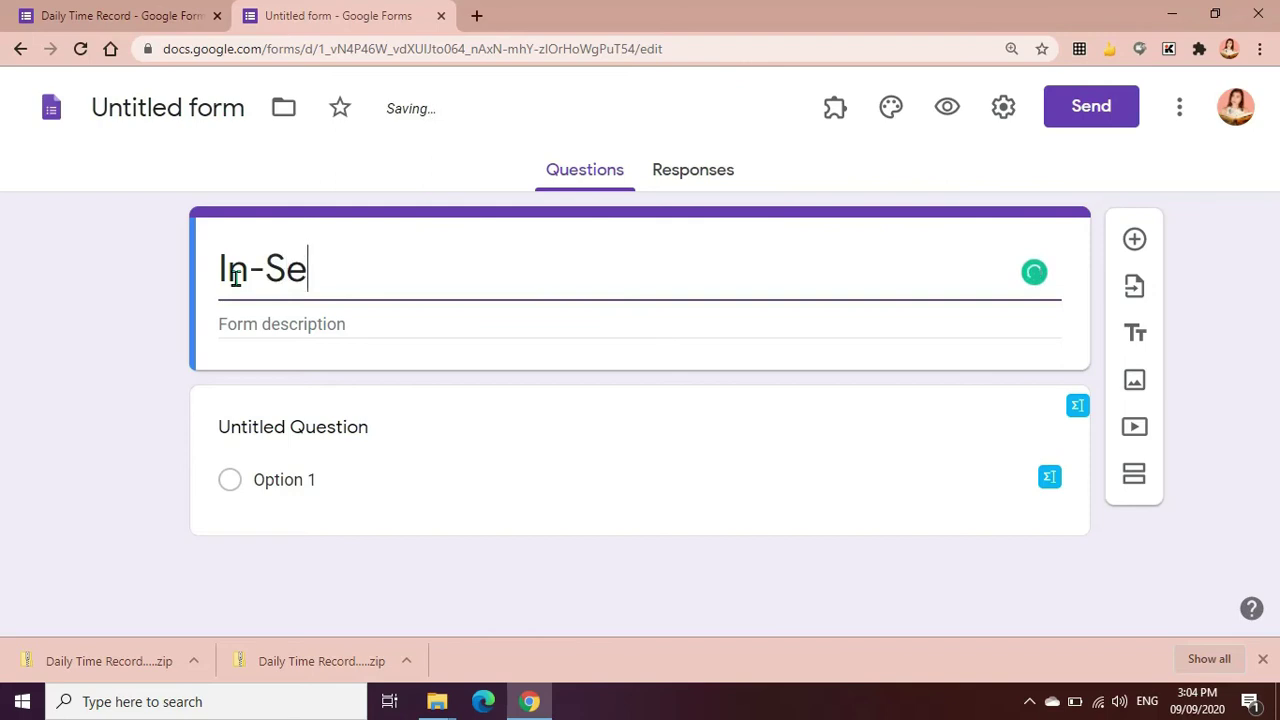
type("rvice Training")
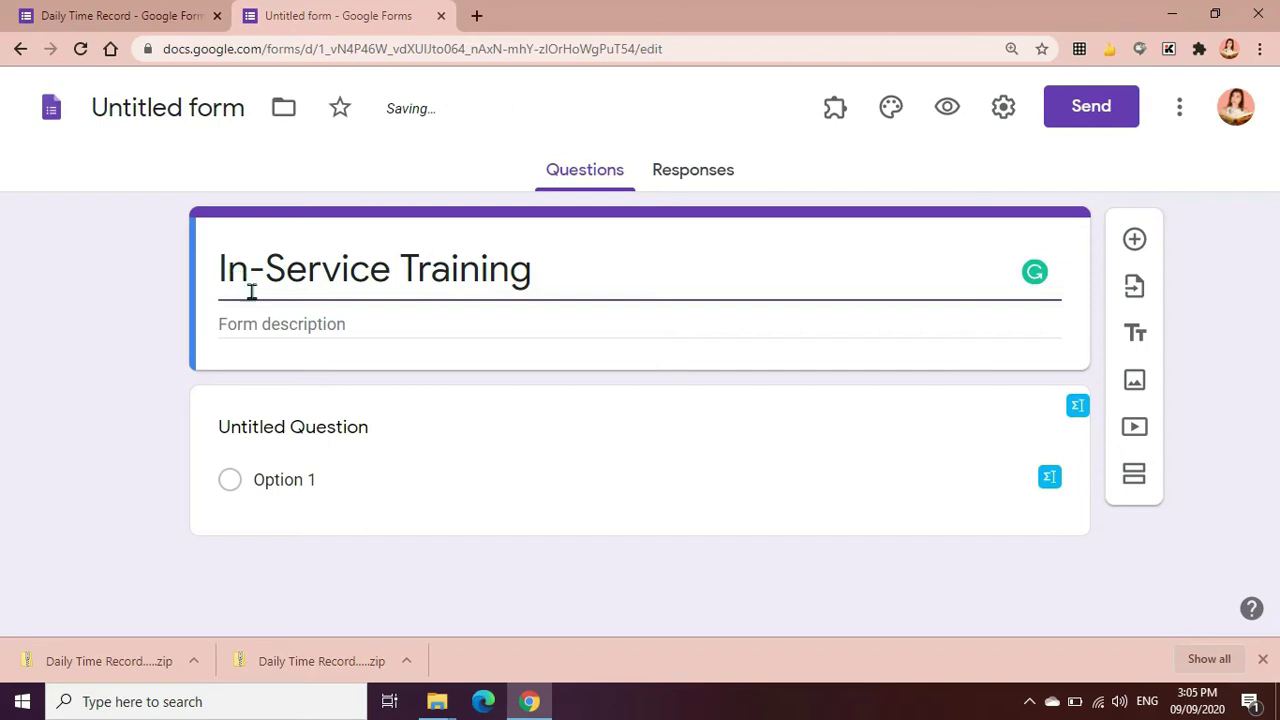
left_click(263, 317)
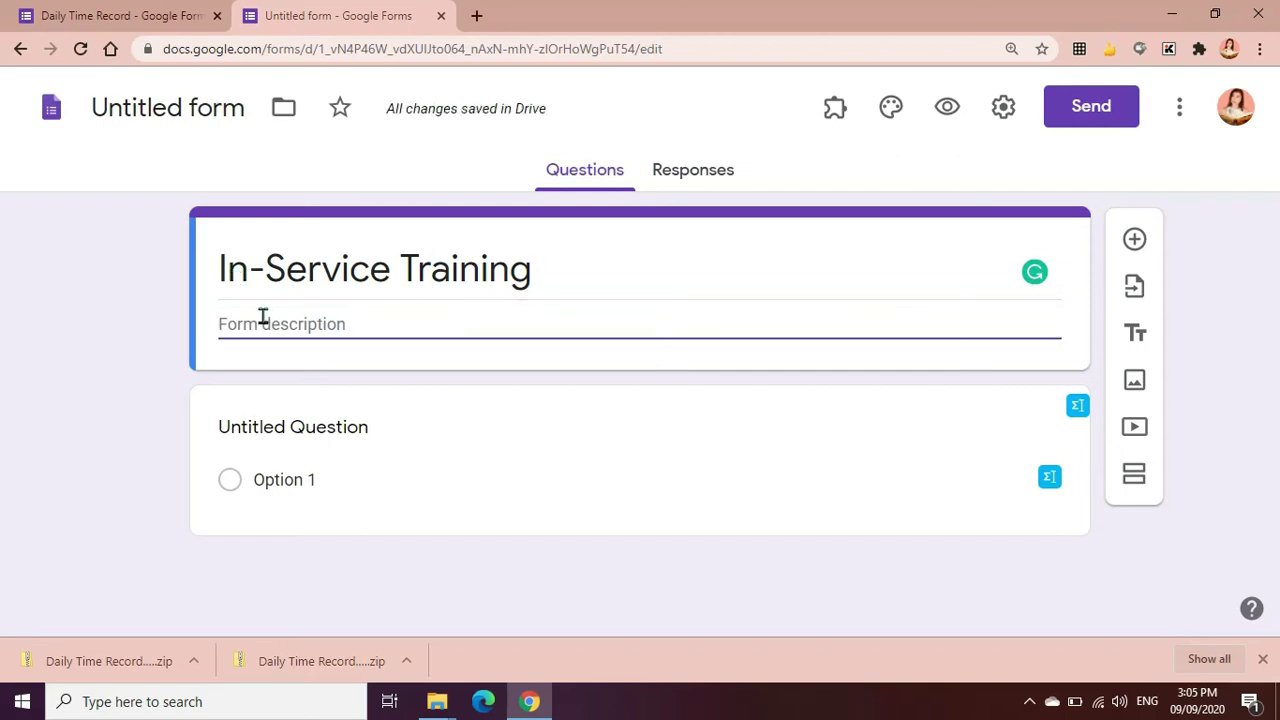
Enter 'Name of Teacher (Last Name, First Name, Middle Initial)' as the first question
left_click(222, 450)
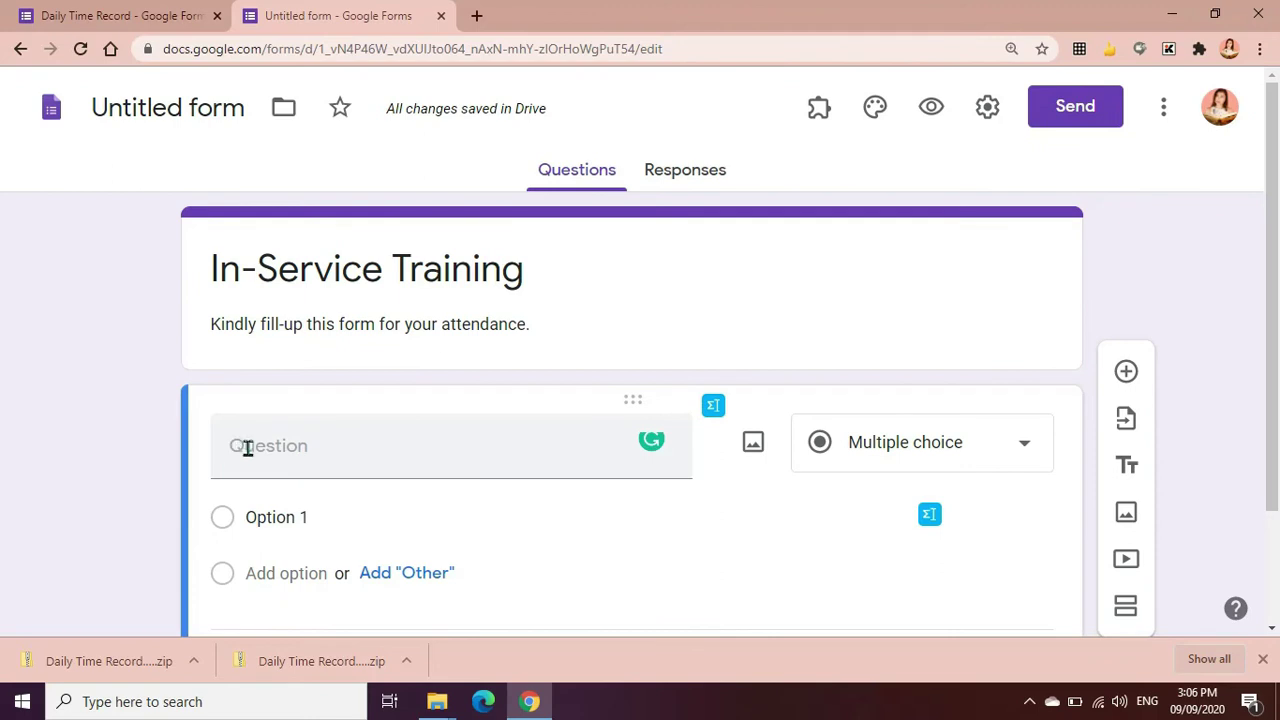
left_click(246, 448)
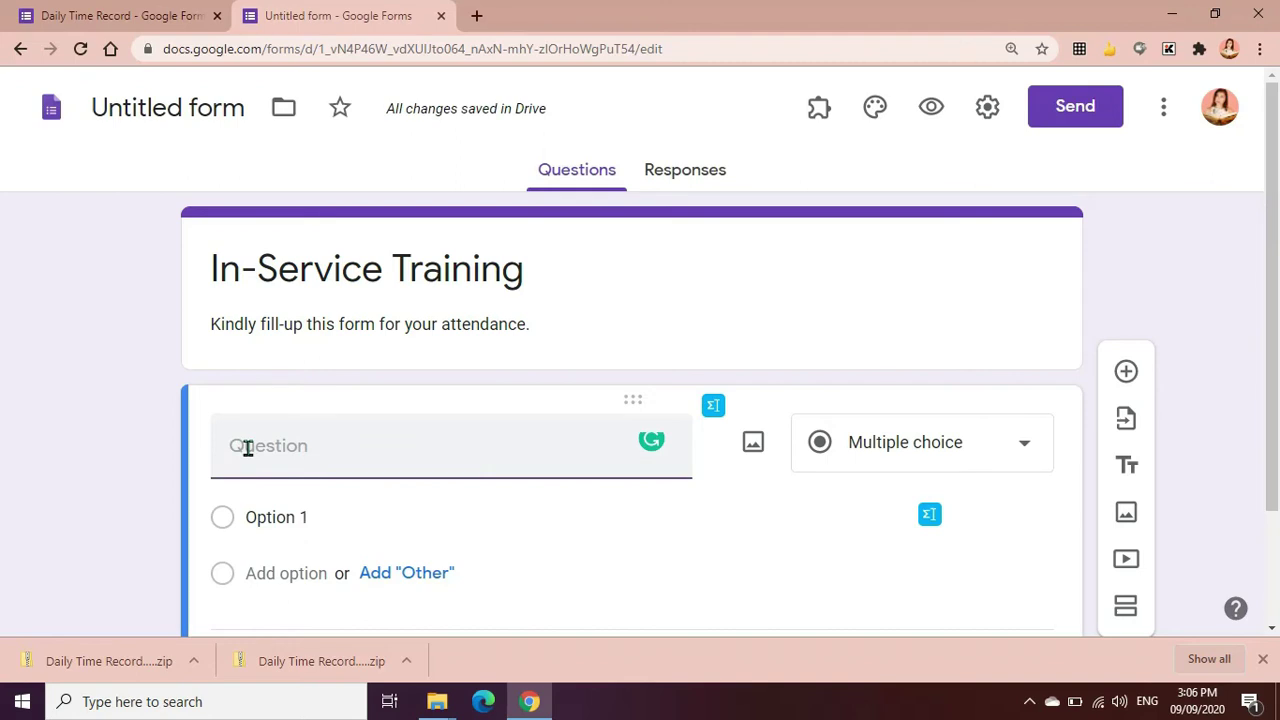
type("Name of ")
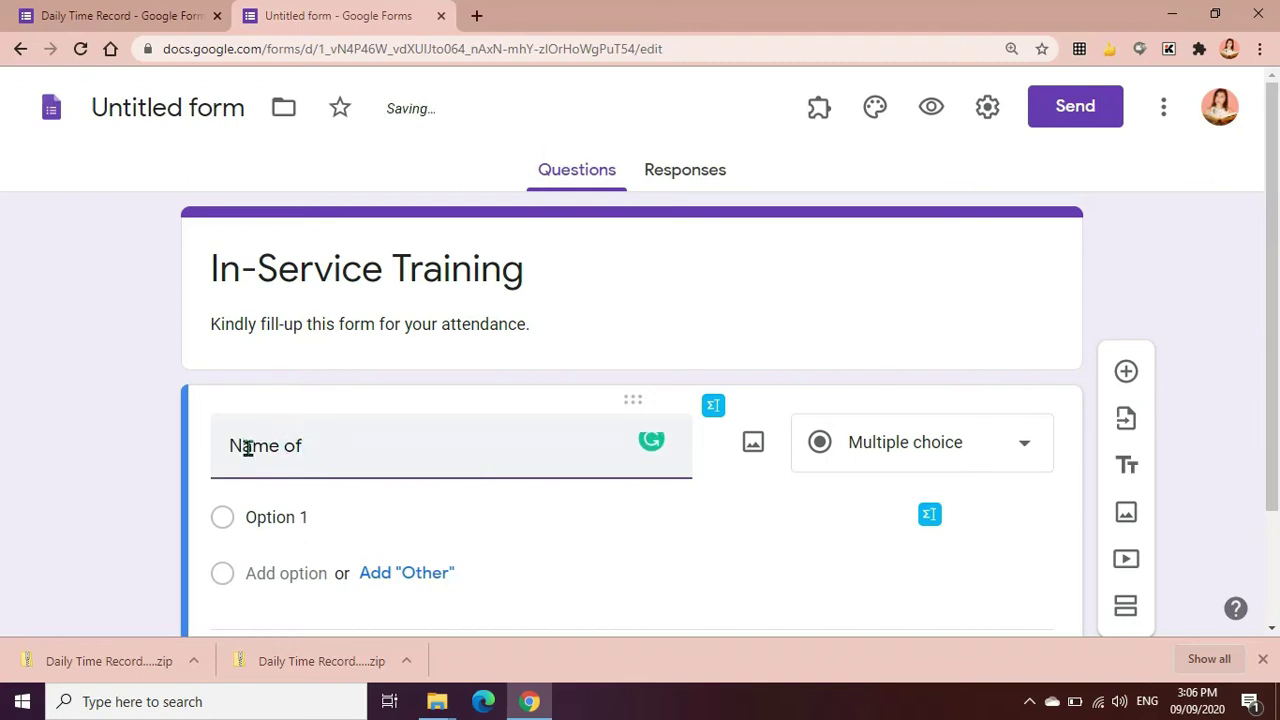
type("Teacher (Last Name")
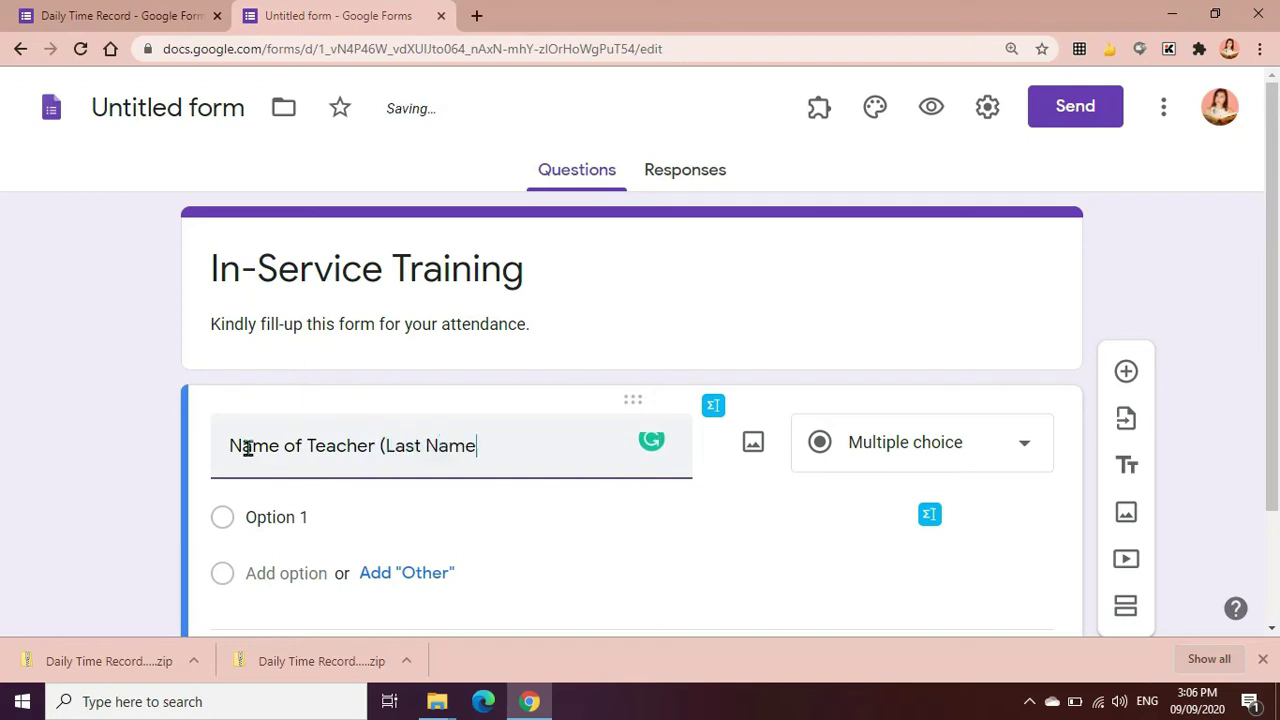
type(", First Name, Middle Initial)")
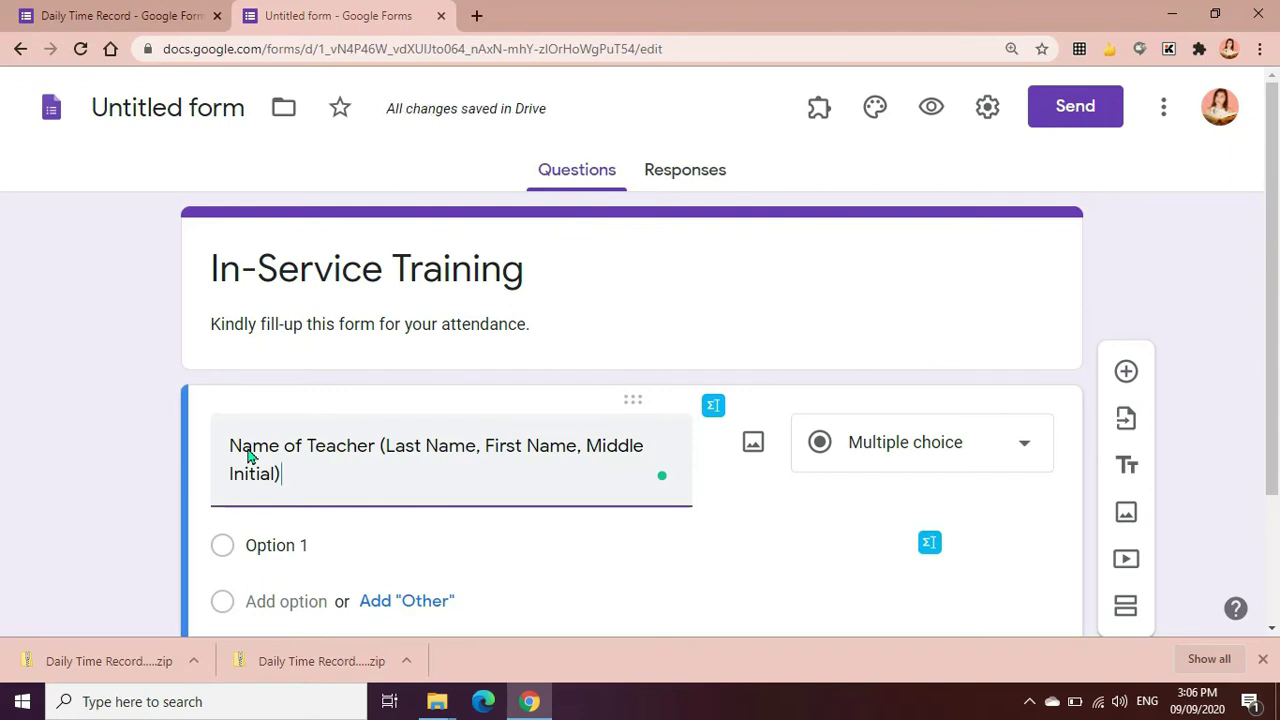
Make the teacher name question a required Short answer question
scroll(279, 468, "down", 1)
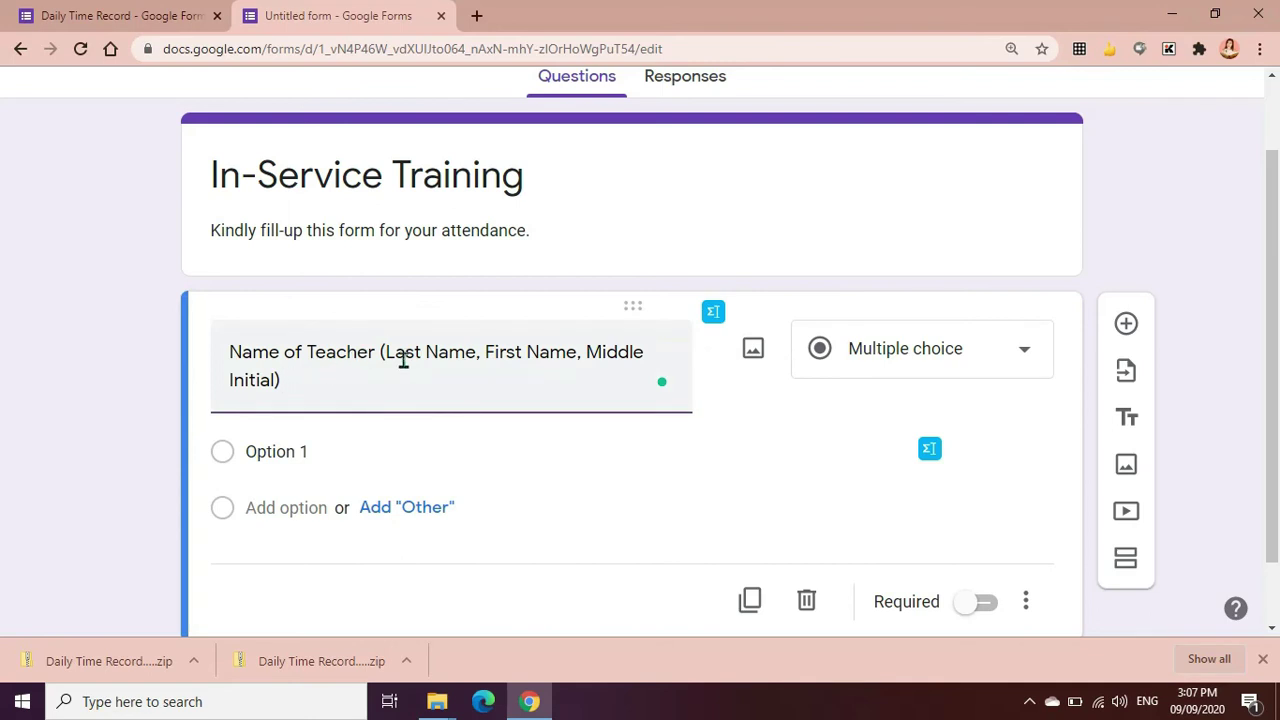
left_click(1031, 371)
left_click(966, 138)
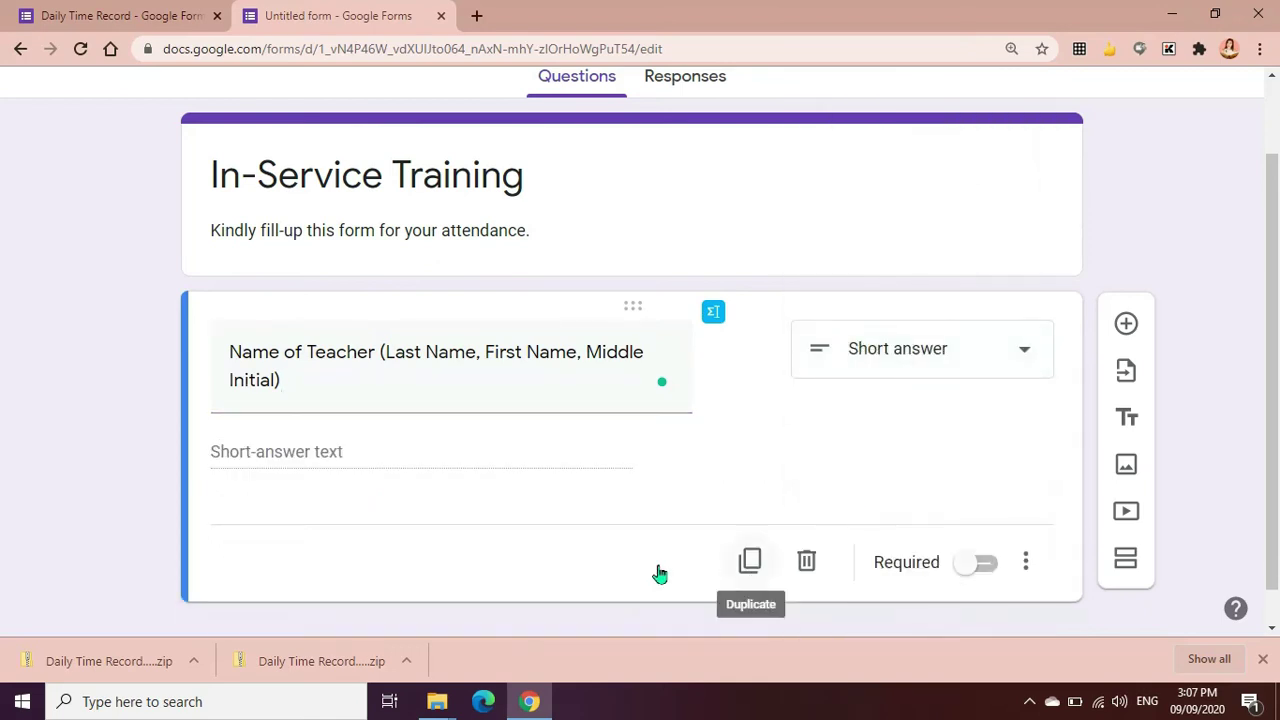
left_click(990, 578)
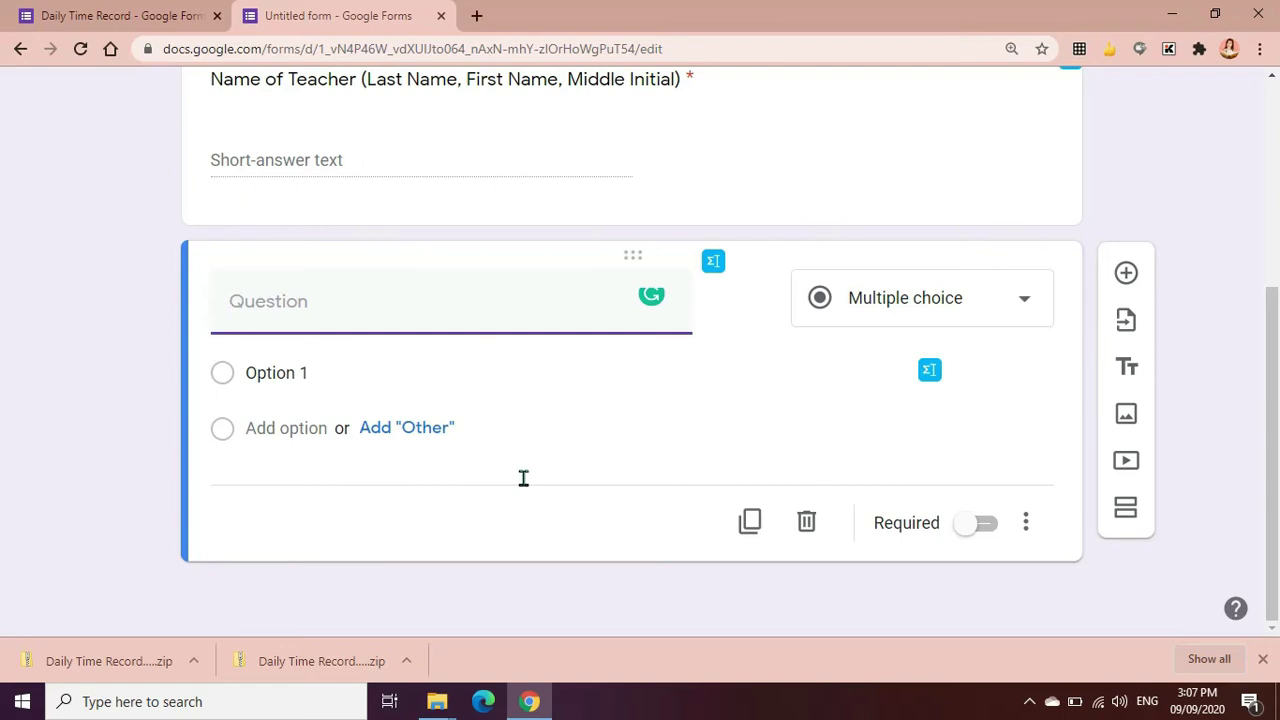
Add required short-answer questions titled 'Last Name' and 'First Name'
type("Last Name")
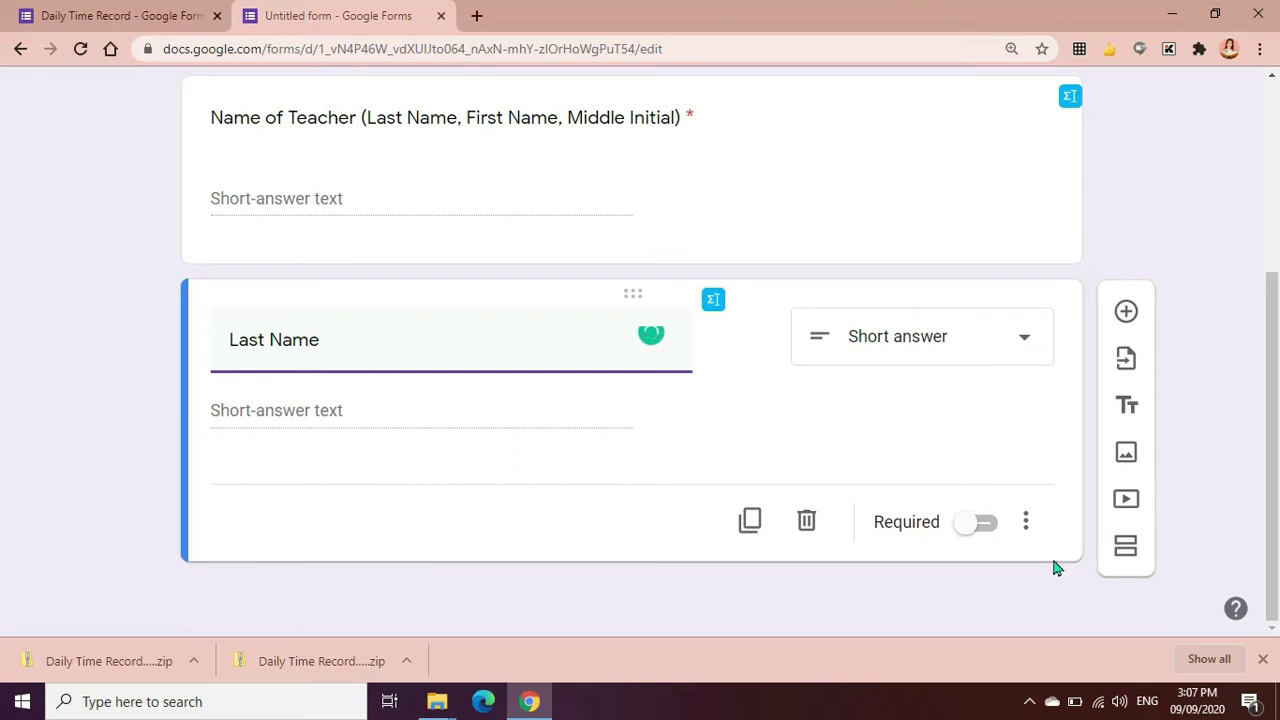
left_click(990, 528)
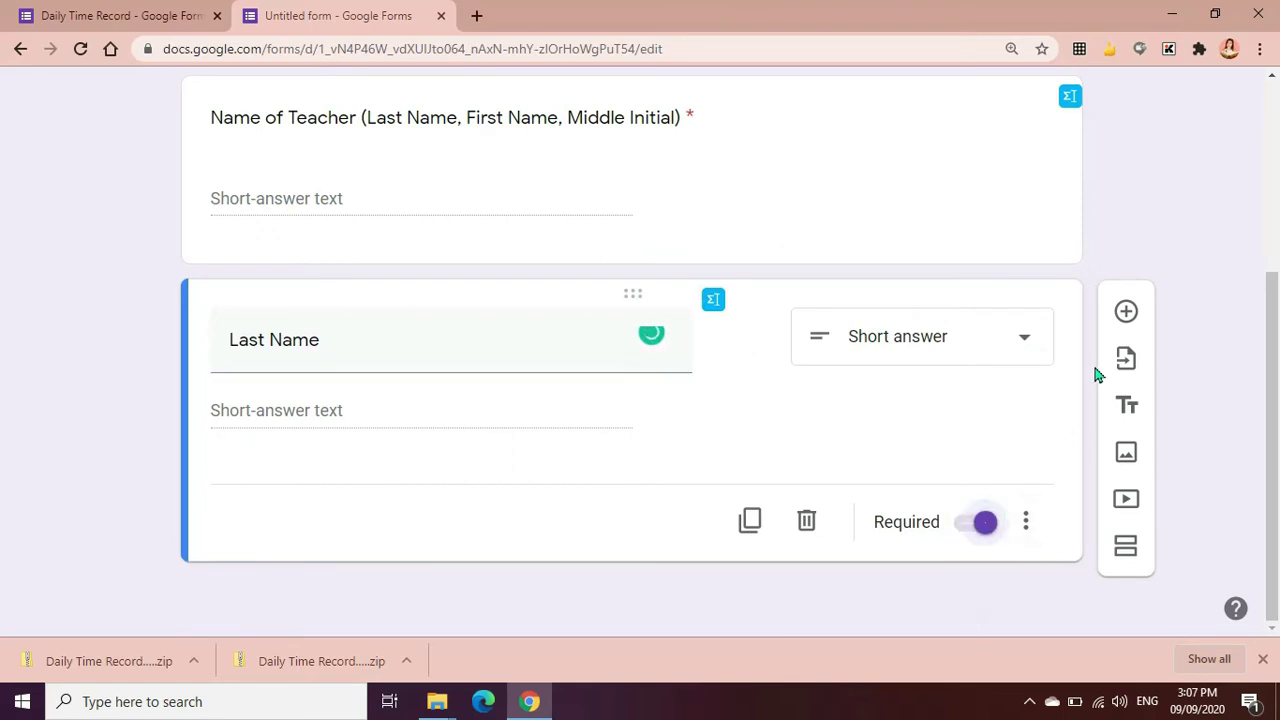
left_click(1126, 312)
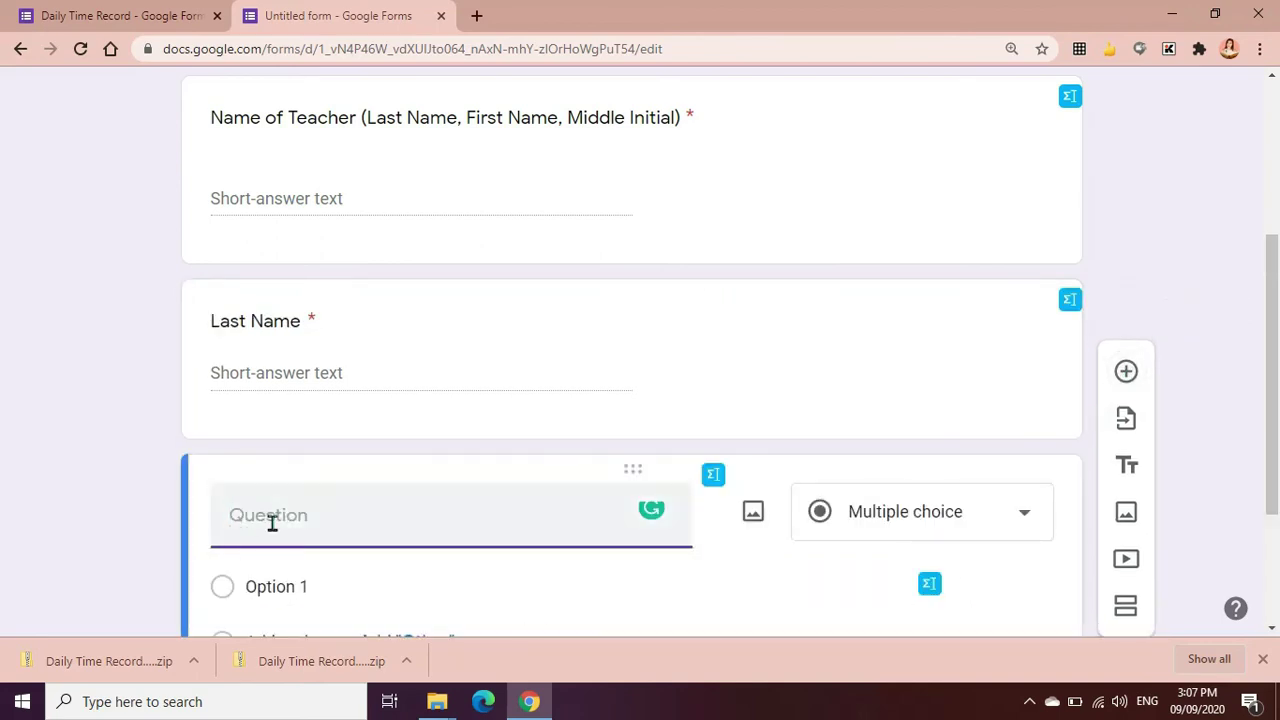
type("First Name")
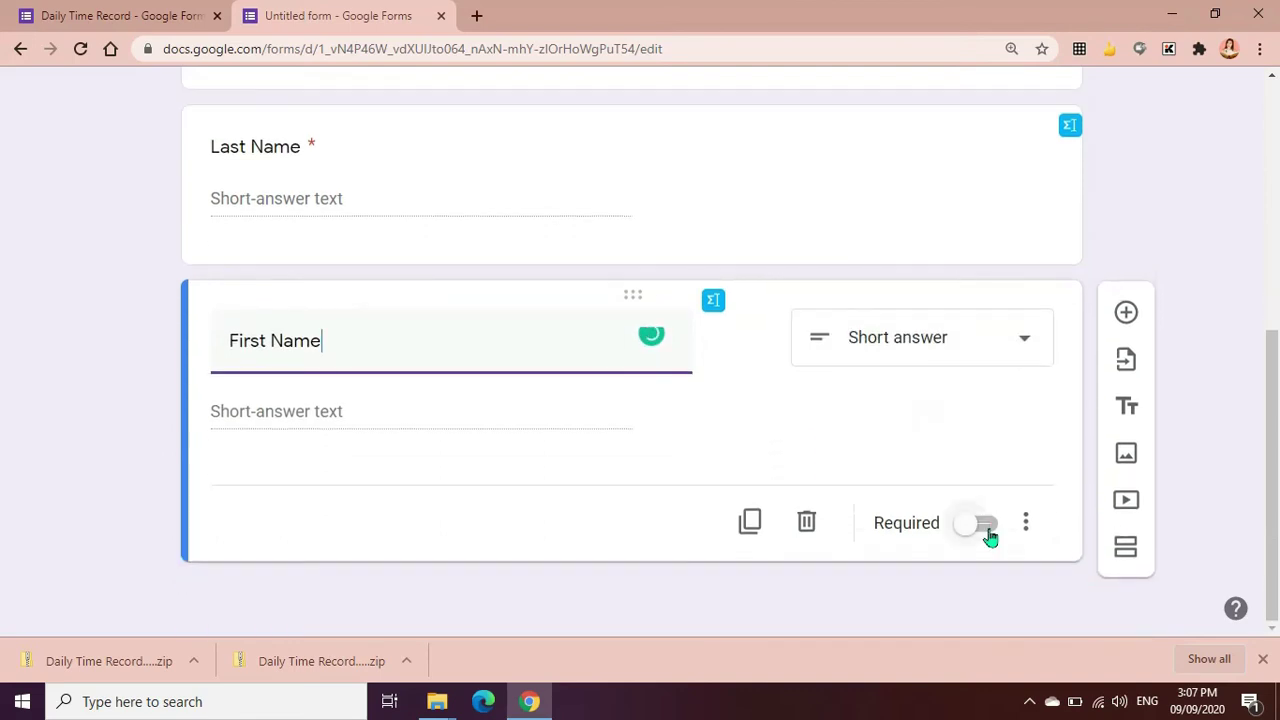
left_click(985, 525)
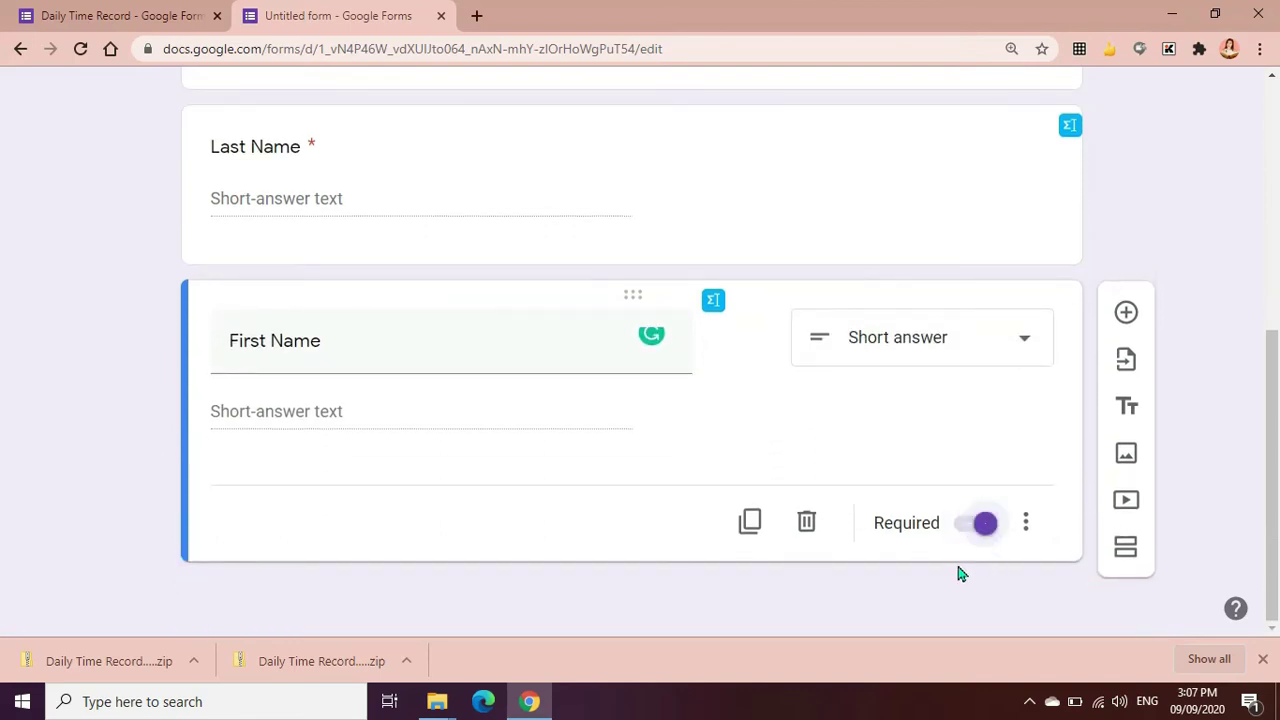
Duplicate First Name and retitle the copy 'Middle Initial'
left_click(750, 522)
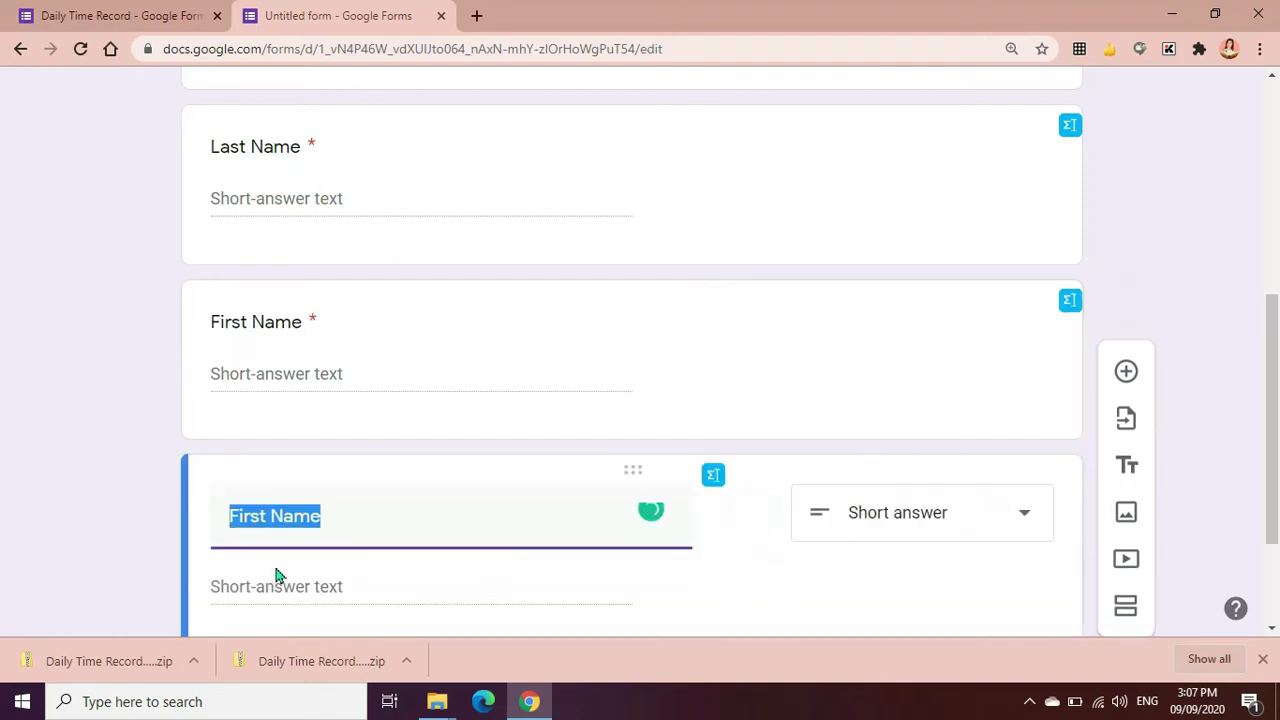
type("Mid")
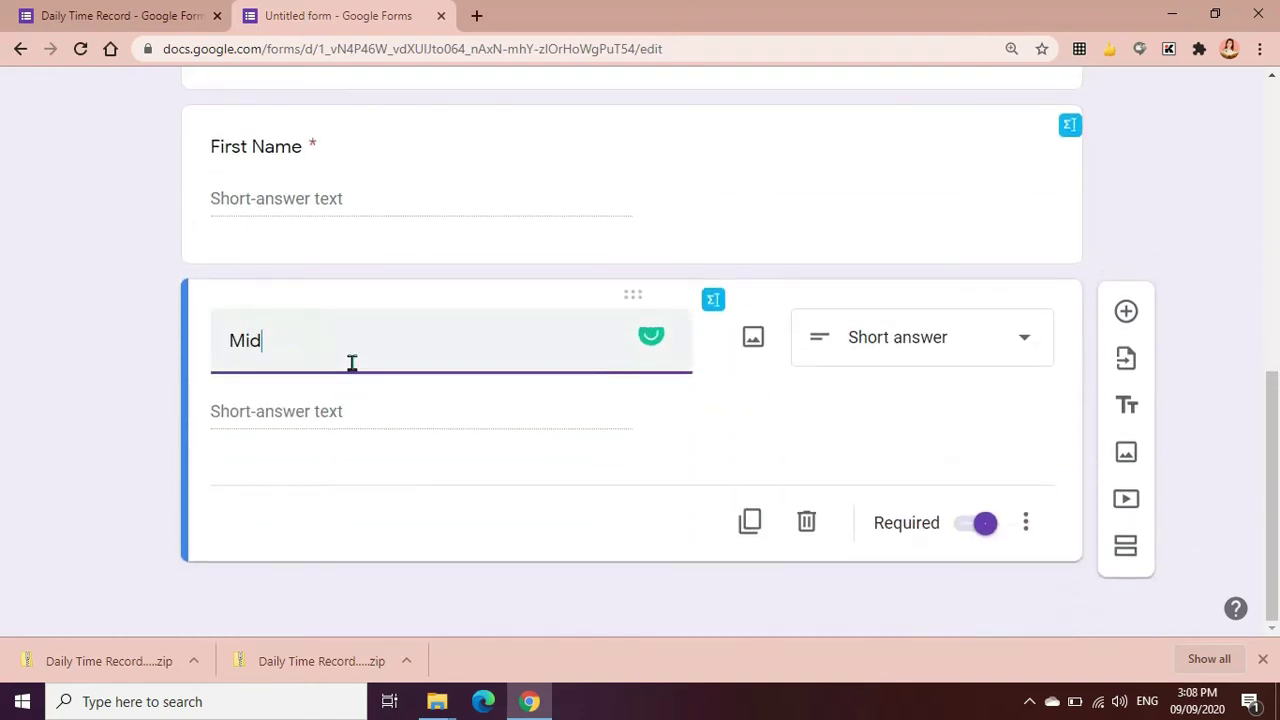
type("dle Initial")
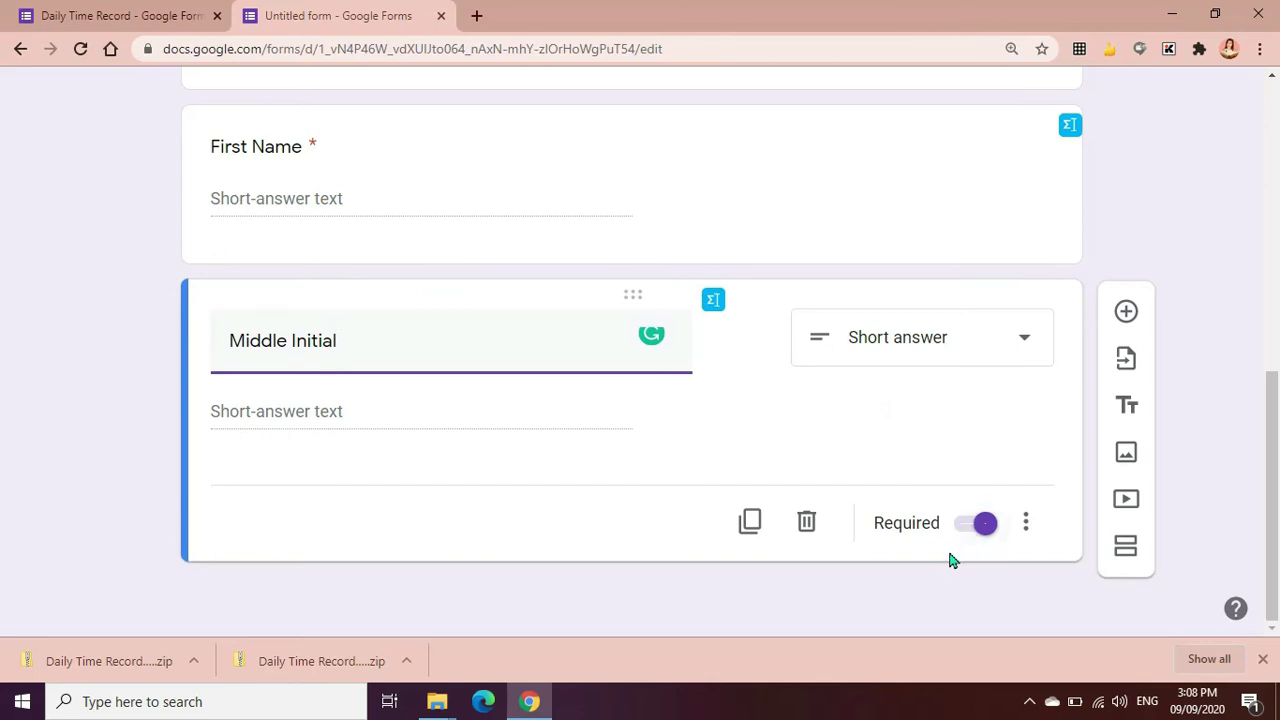
scroll(951, 562, "up", 2)
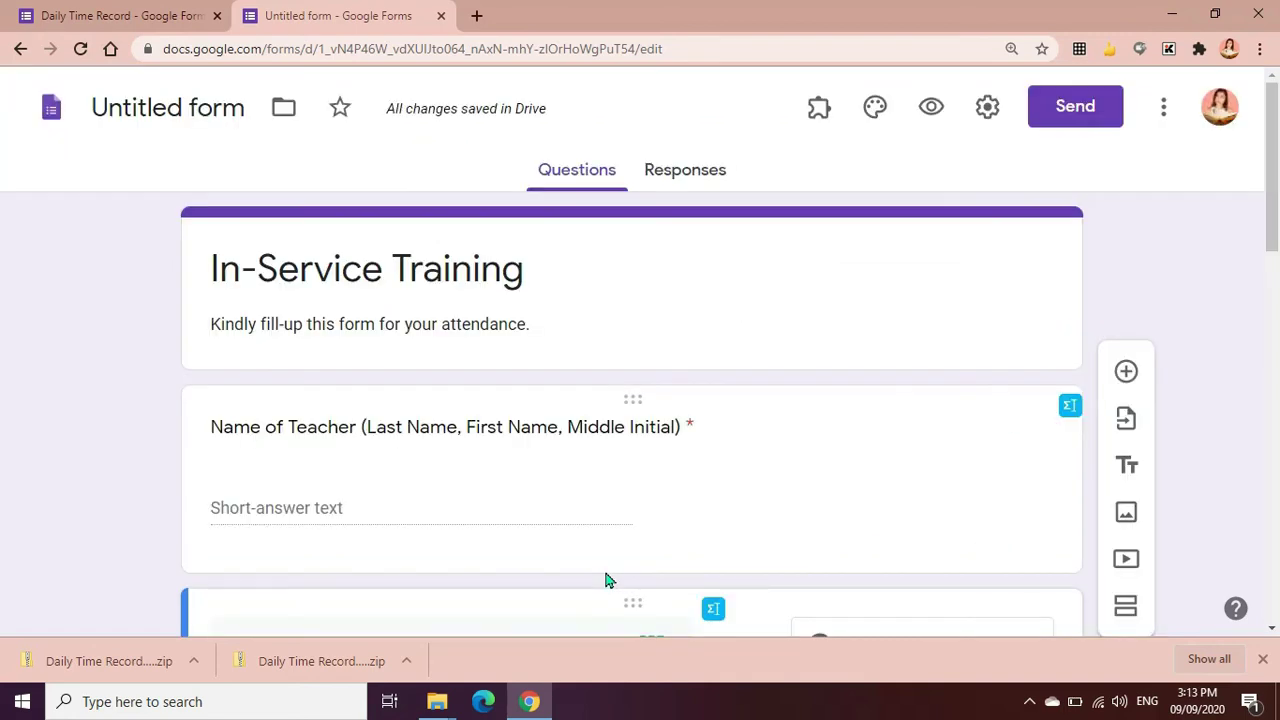
scroll(603, 581, "down", 2)
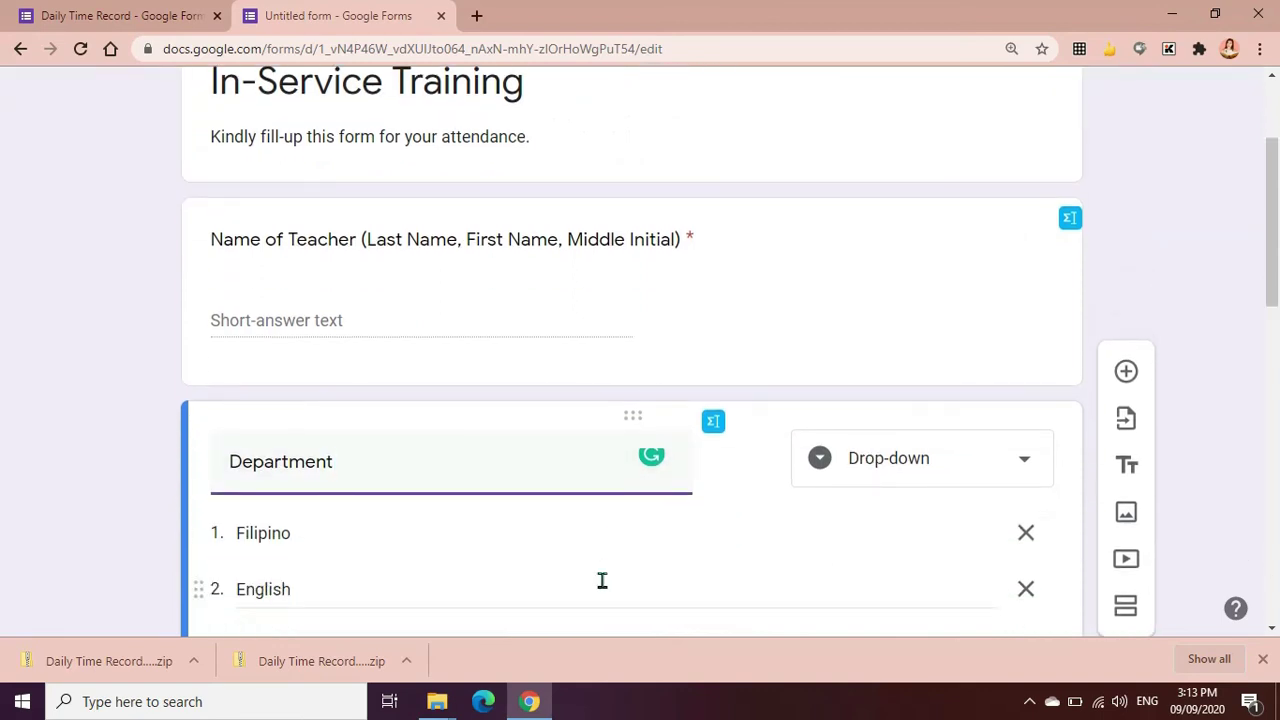
left_click(1008, 482)
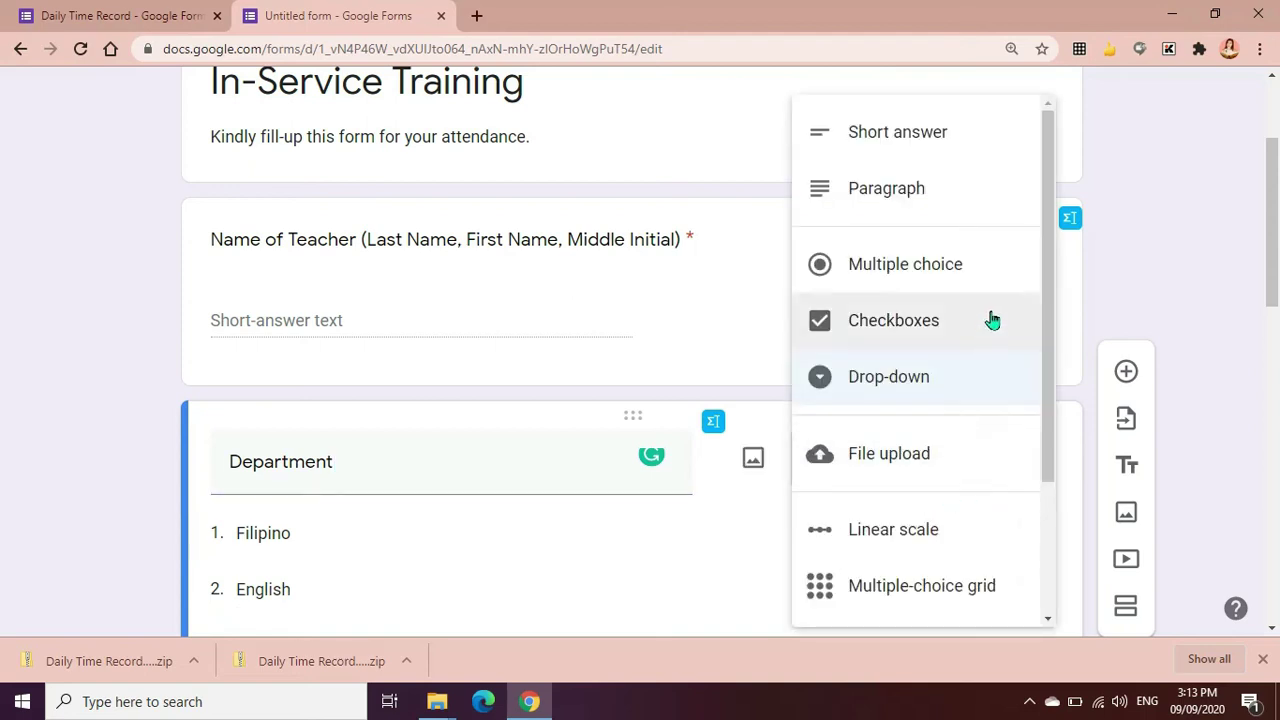
left_click(1165, 267)
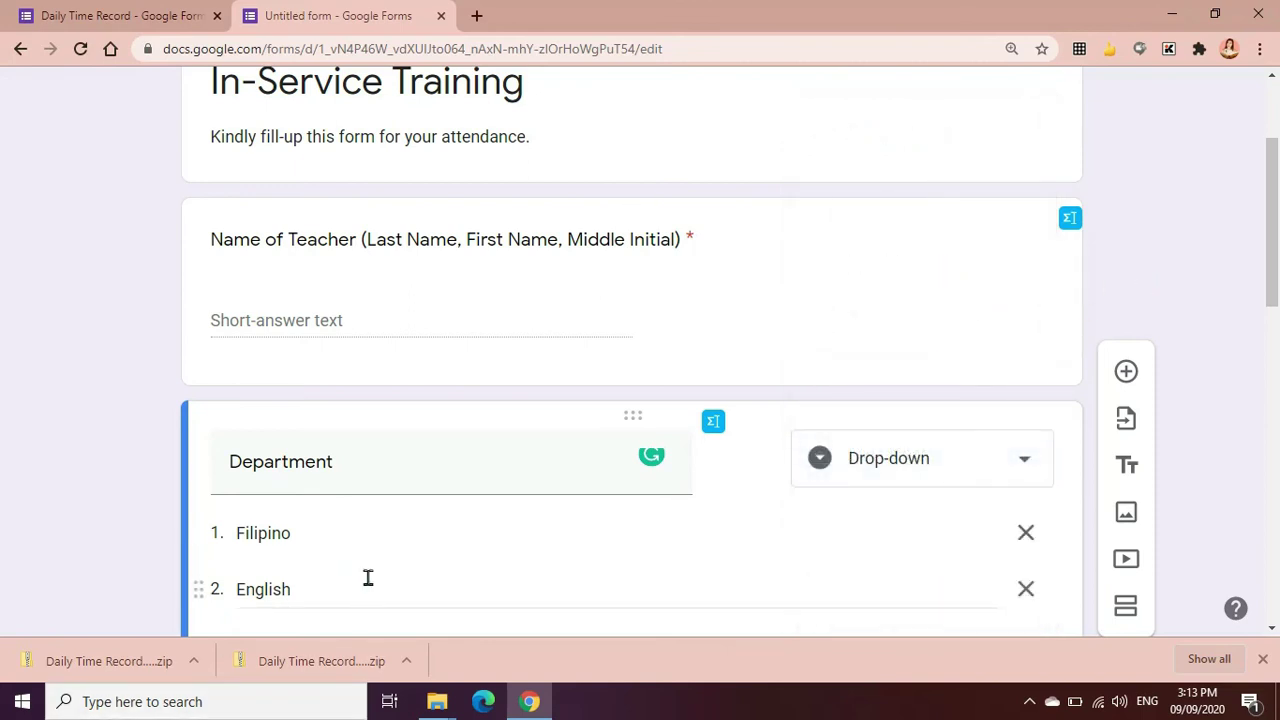
scroll(367, 578, "down", 3)
scroll(368, 578, "down", 1)
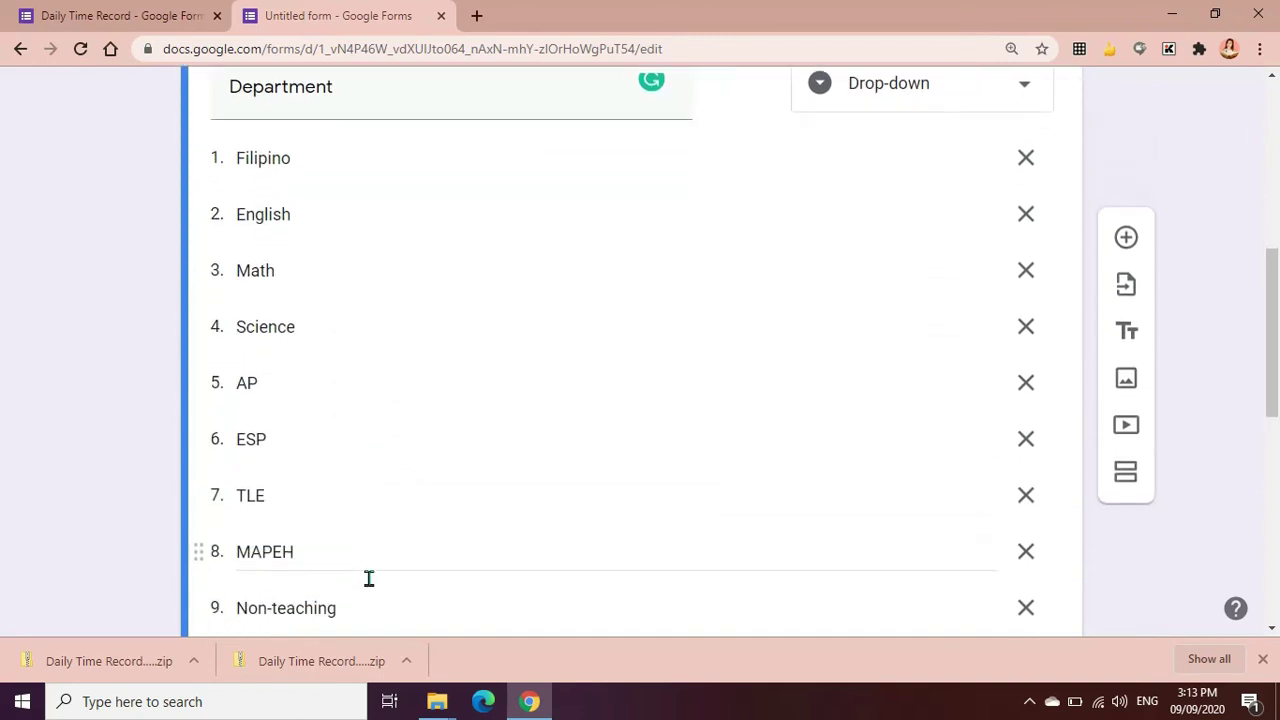
scroll(385, 558, "down", 1)
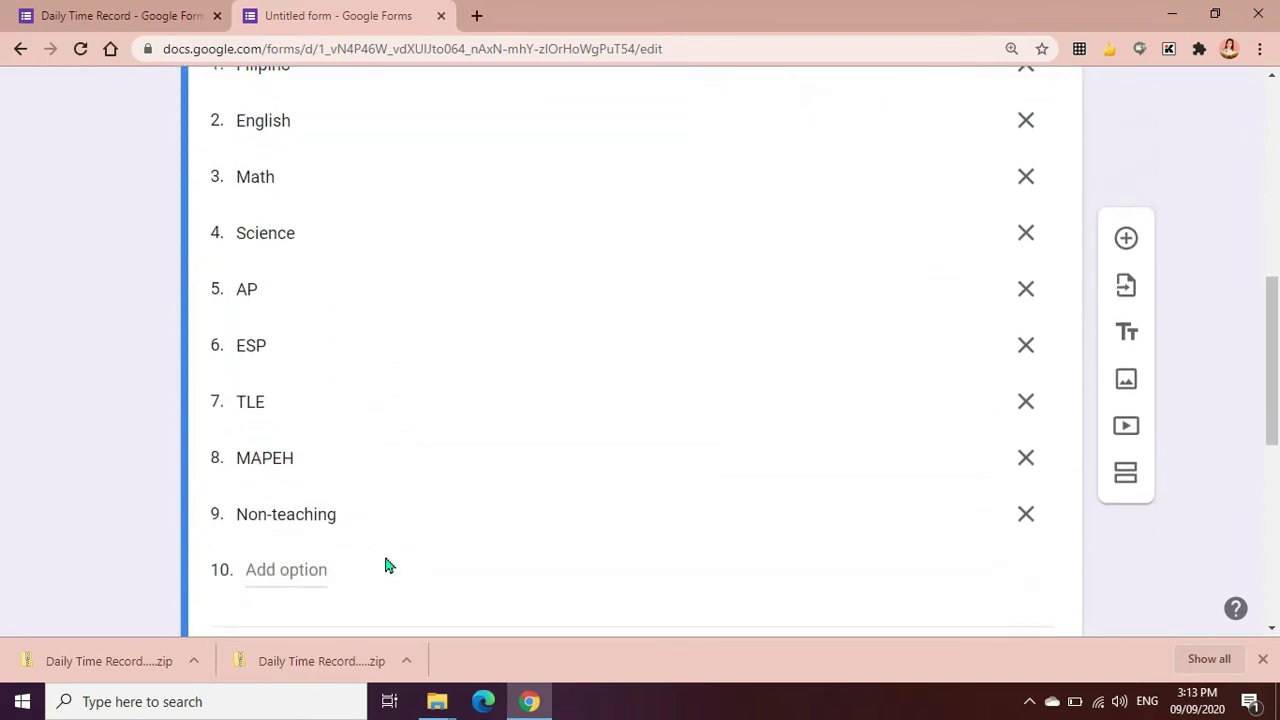
scroll(600, 560, "up", 1)
scroll(603, 560, "down", 2)
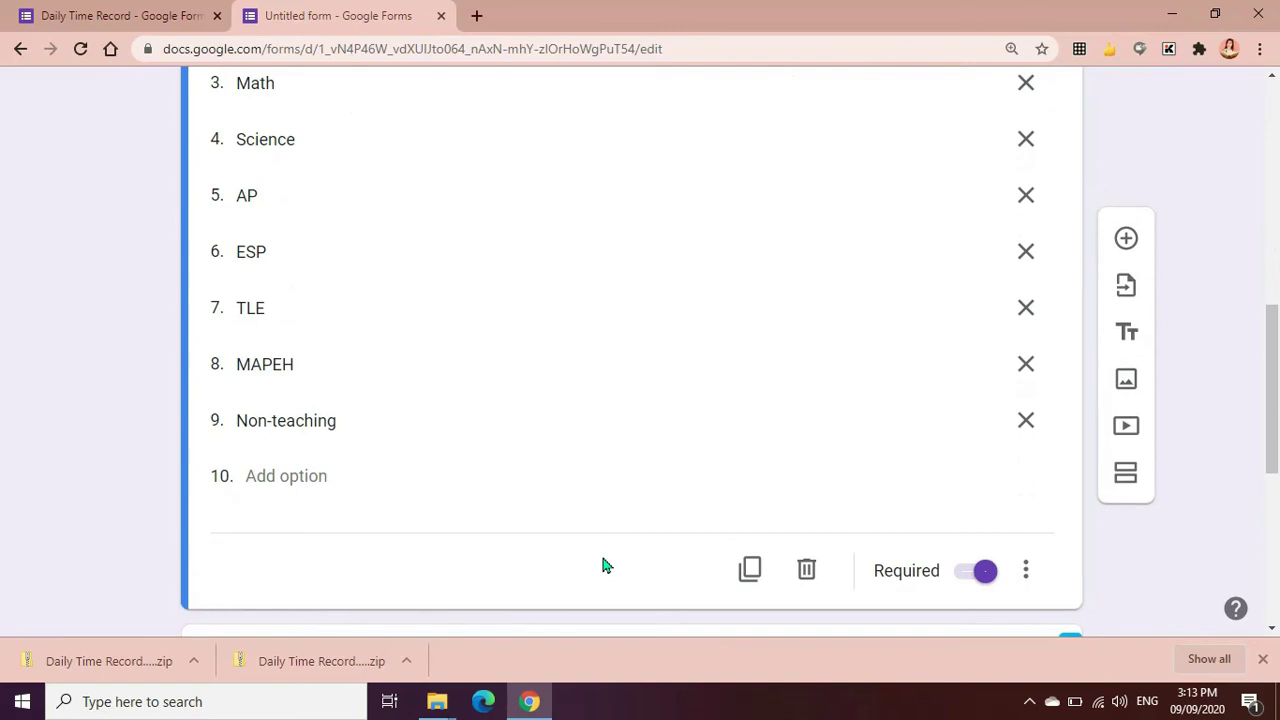
scroll(603, 566, "down", 2)
scroll(509, 534, "down", 2)
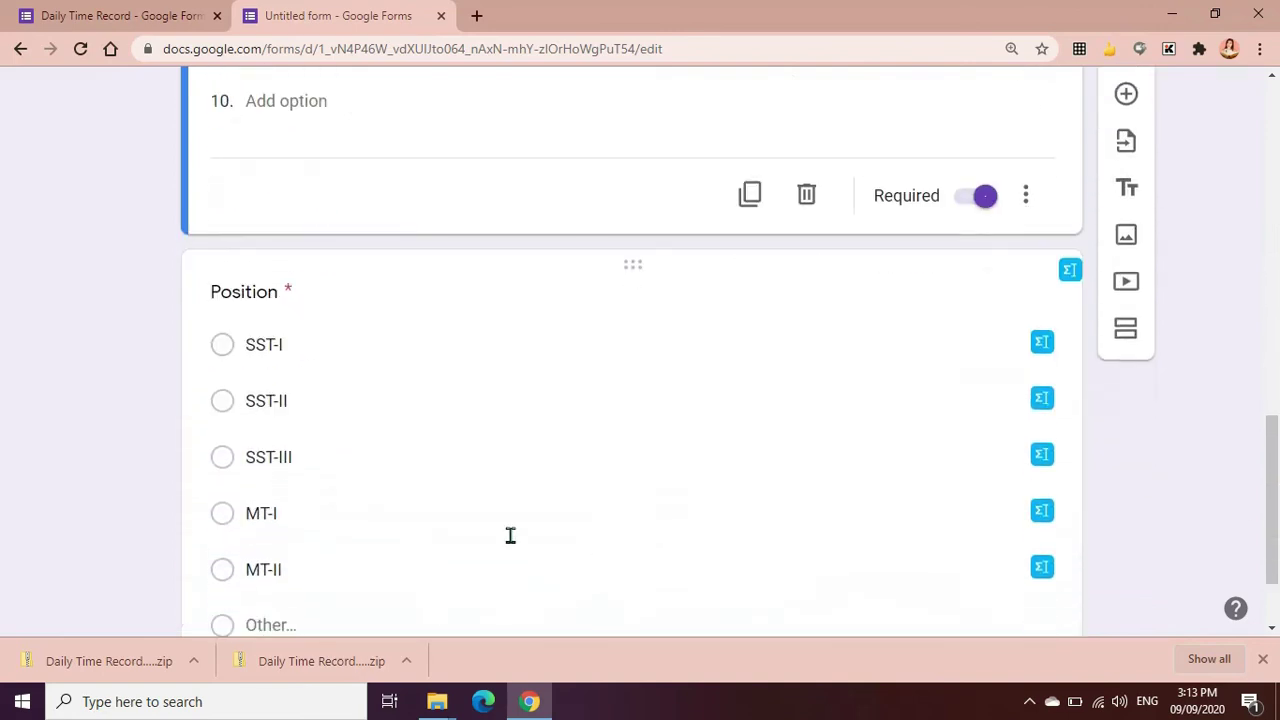
Add an 'Other' choice to the Position question after options SST-I through MT-II
left_click(354, 318)
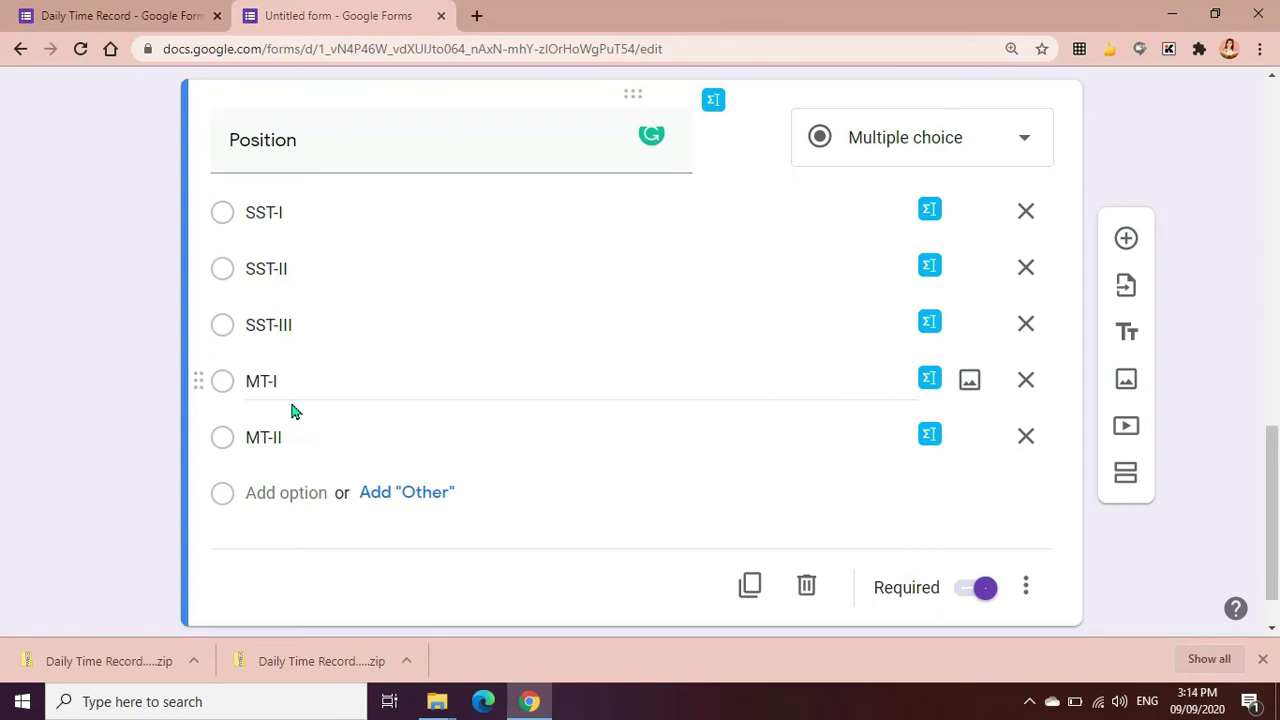
left_click(428, 500)
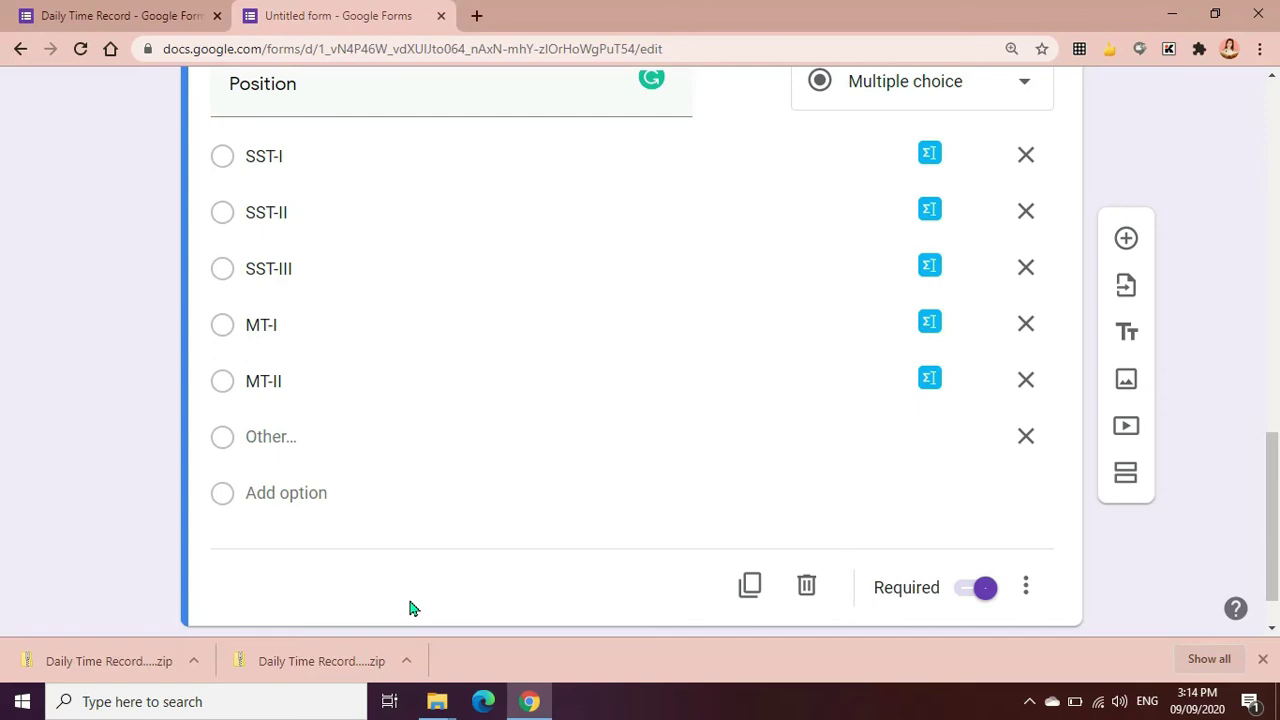
scroll(412, 605, "up", 15)
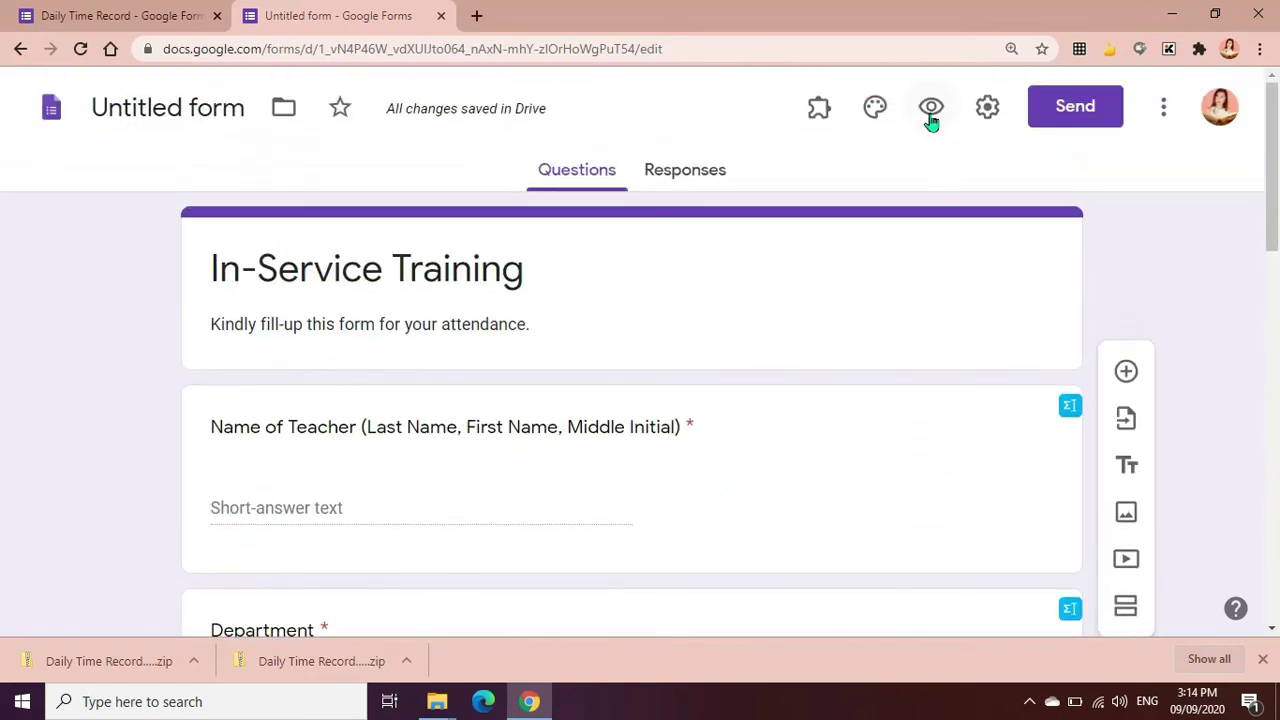
left_click(930, 108)
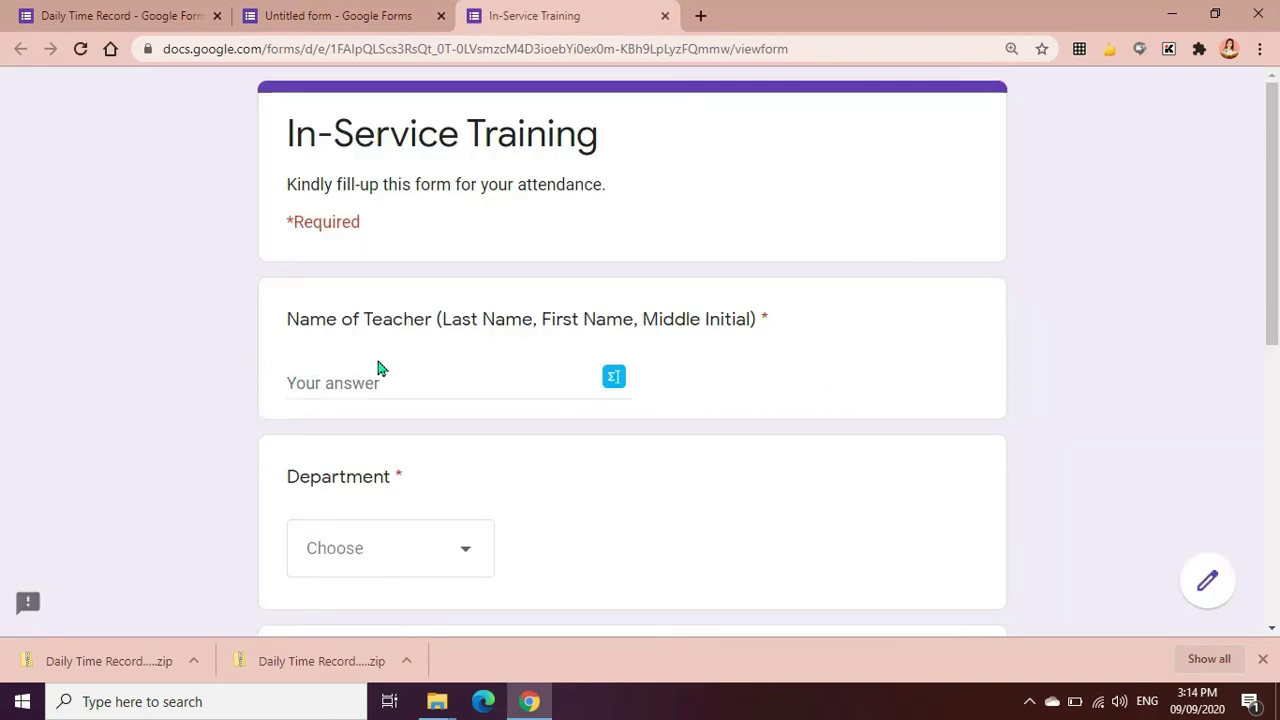
left_click(361, 385)
scroll(448, 420, "down", 1)
left_click(452, 457)
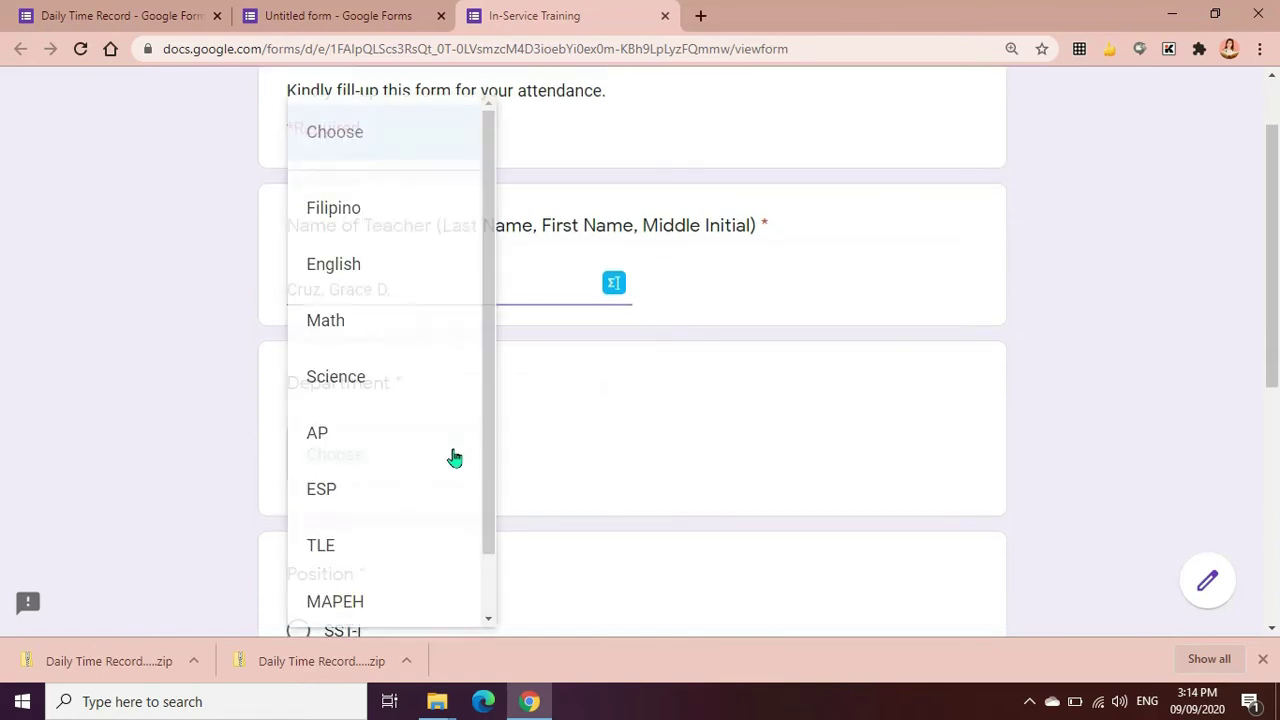
left_click(364, 228)
scroll(422, 600, "down", 1)
scroll(422, 578, "down", 3)
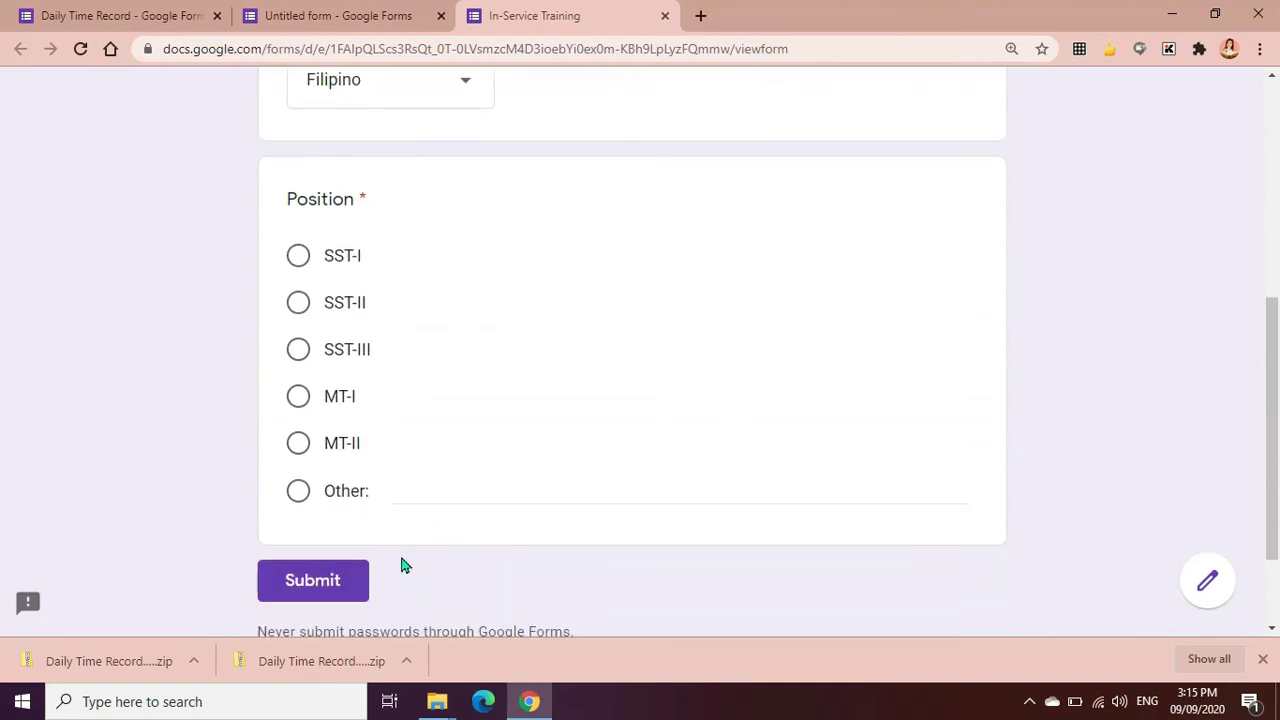
left_click(297, 493)
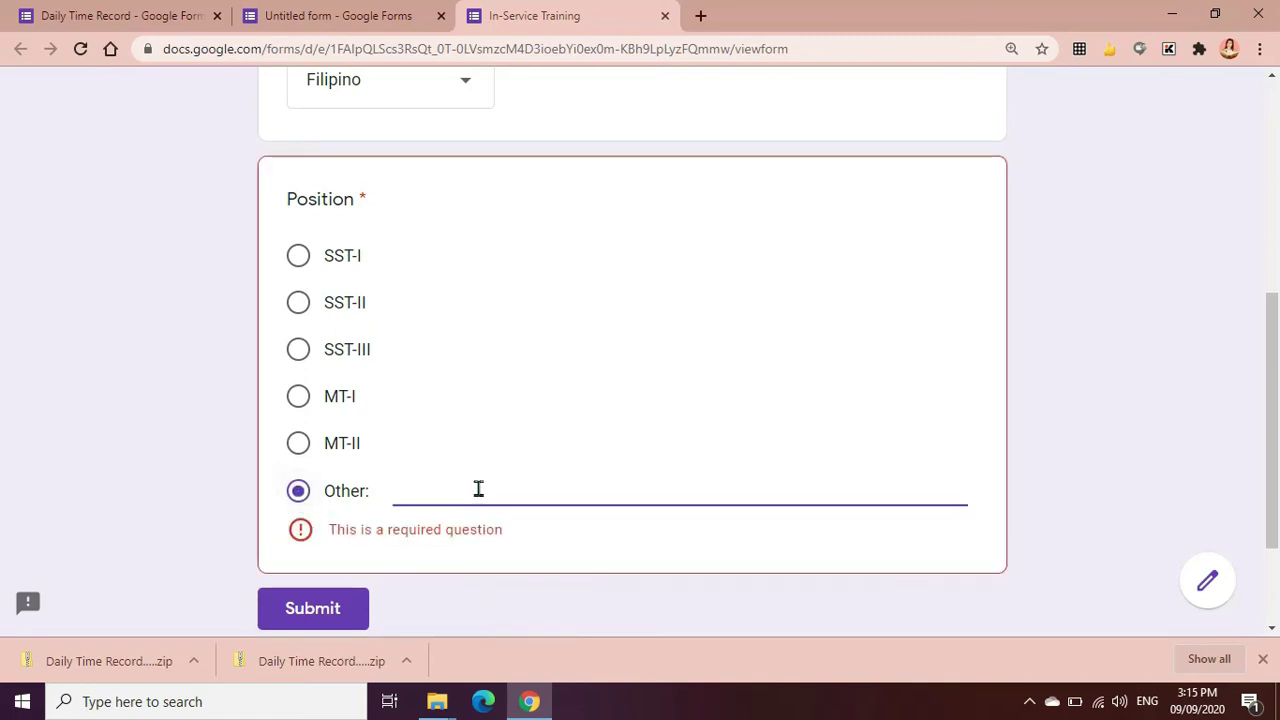
type("Master ")
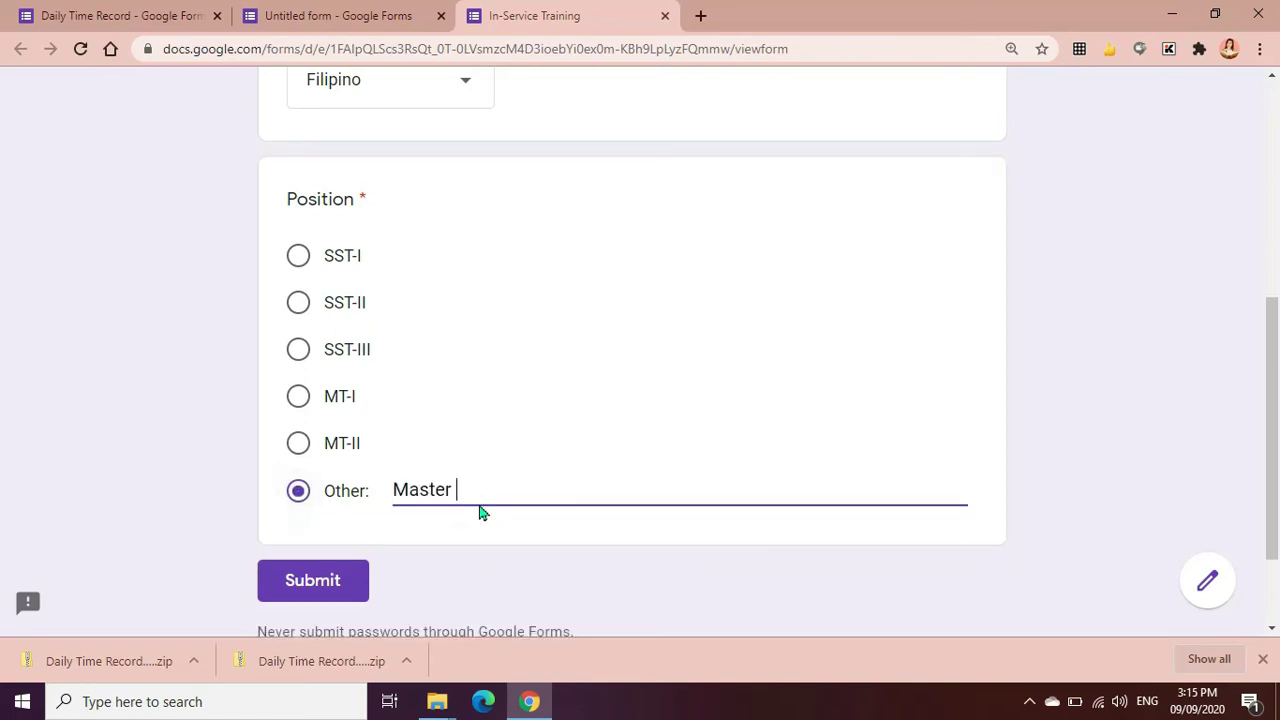
type("Teacher III")
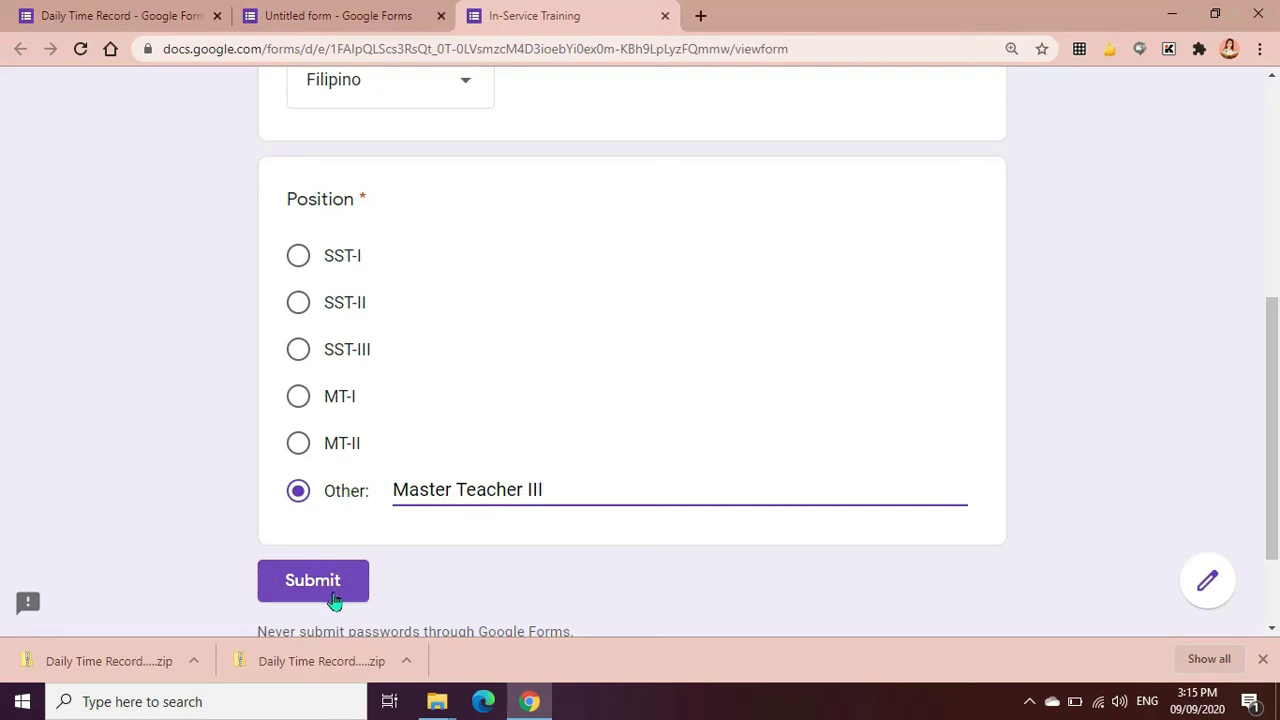
scroll(708, 304, "up", 4)
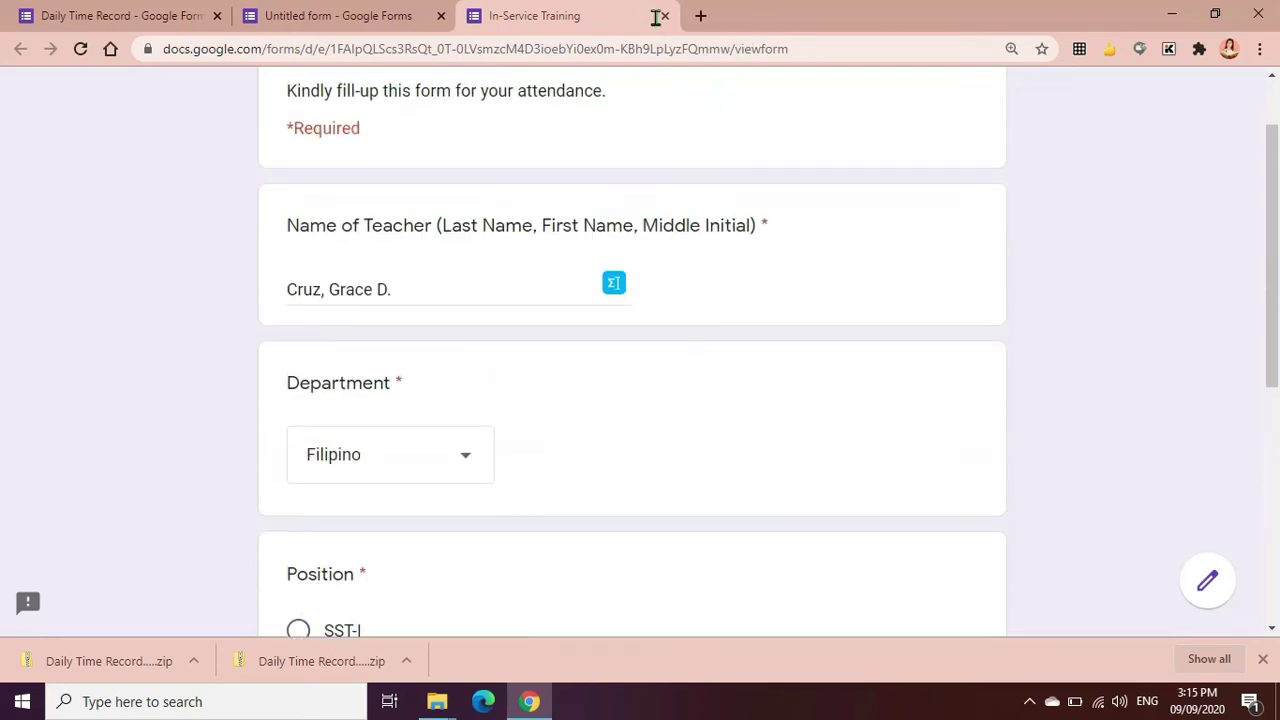
key("ctrl+w")
scroll(110, 530, "down", 7)
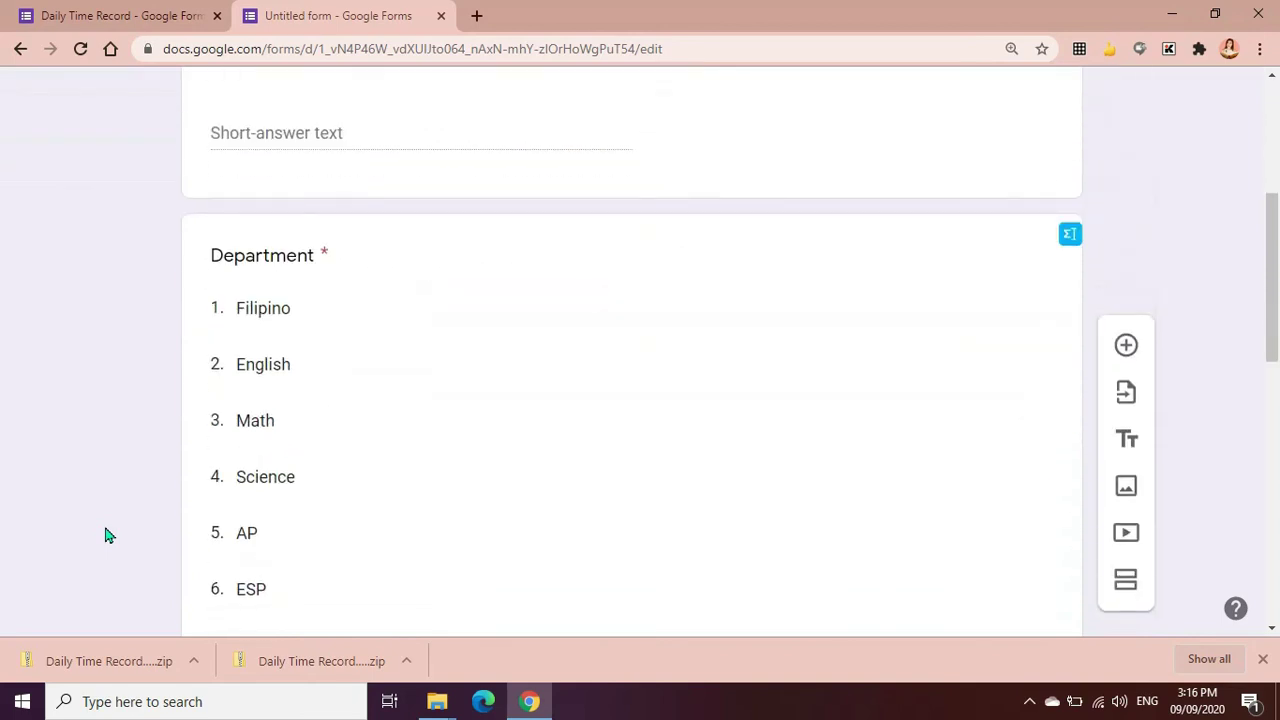
Add a new Date-type question after the Position question
scroll(100, 540, "down", 5)
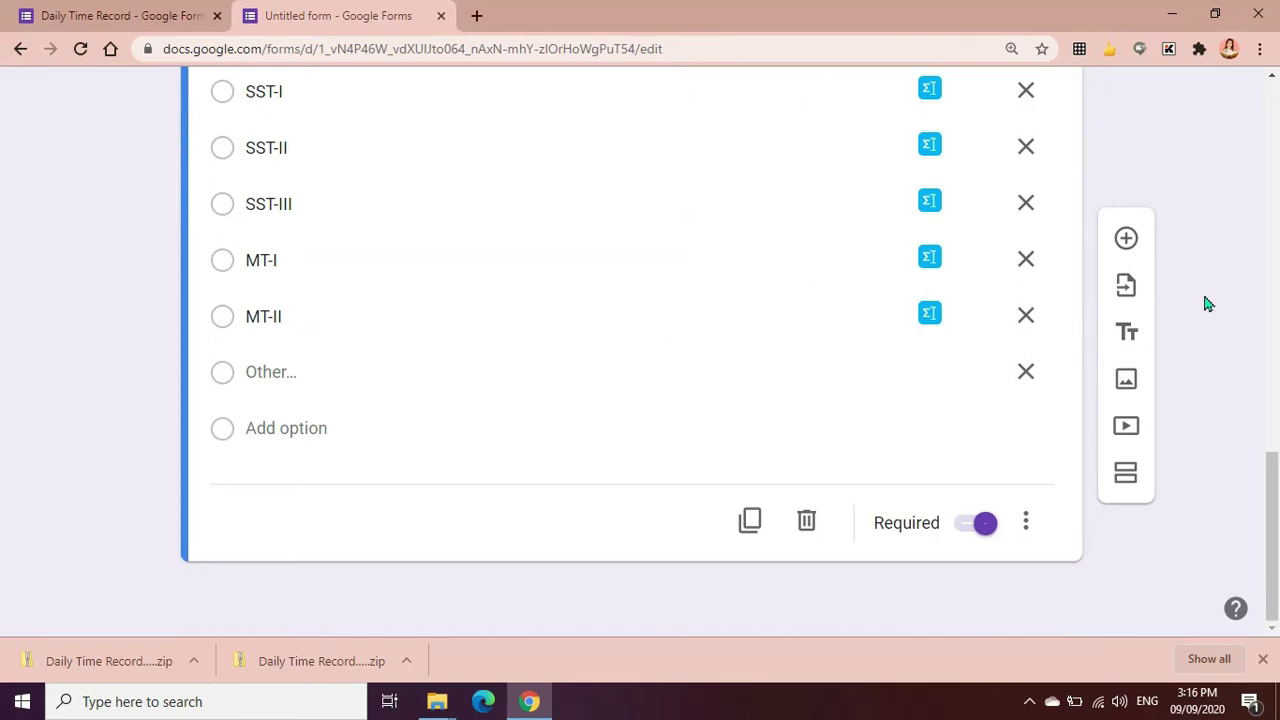
left_click(1126, 238)
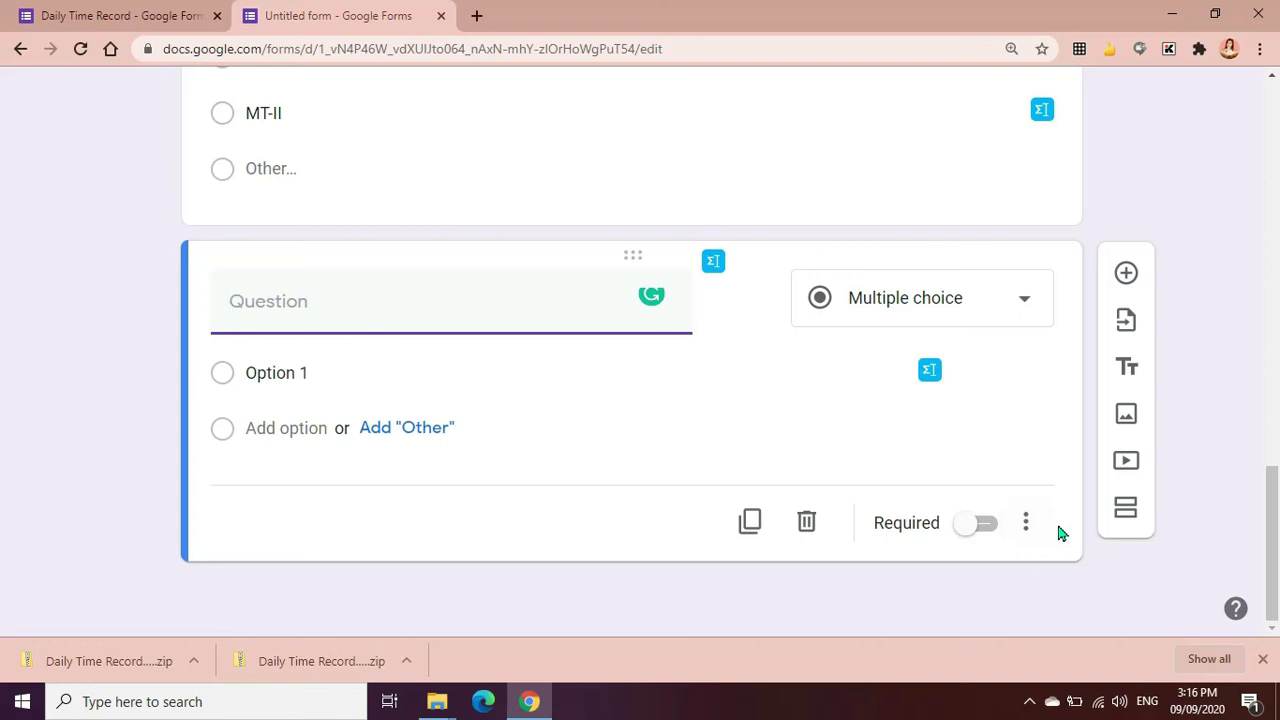
left_click(1022, 306)
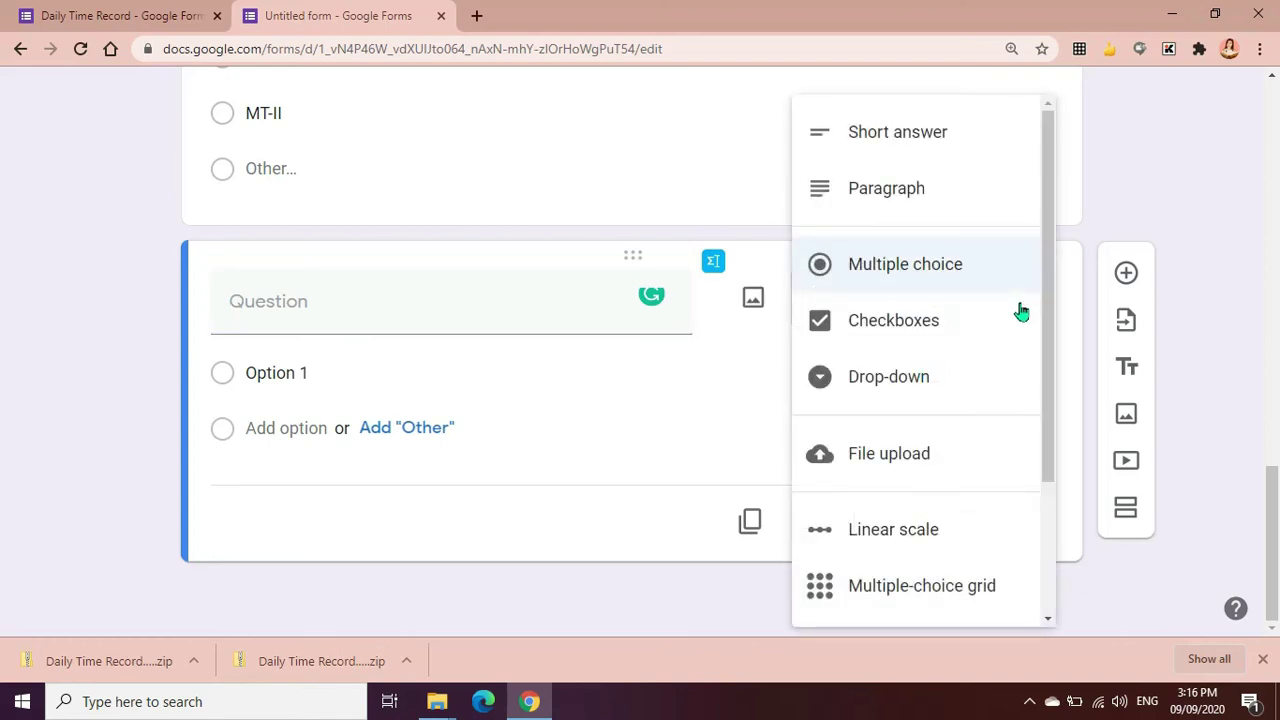
scroll(995, 360, "down", 3)
left_click(890, 560)
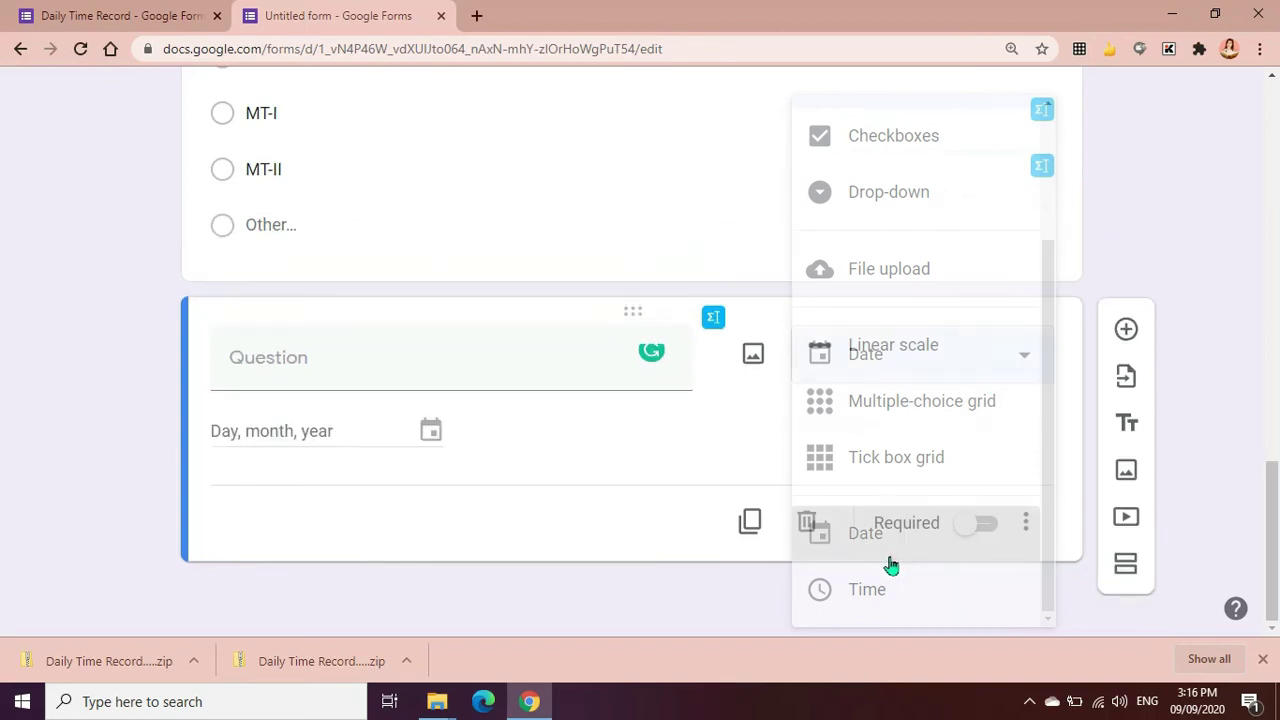
Title it 'Date of Attendance', make it required, and include a time field
left_click(366, 398)
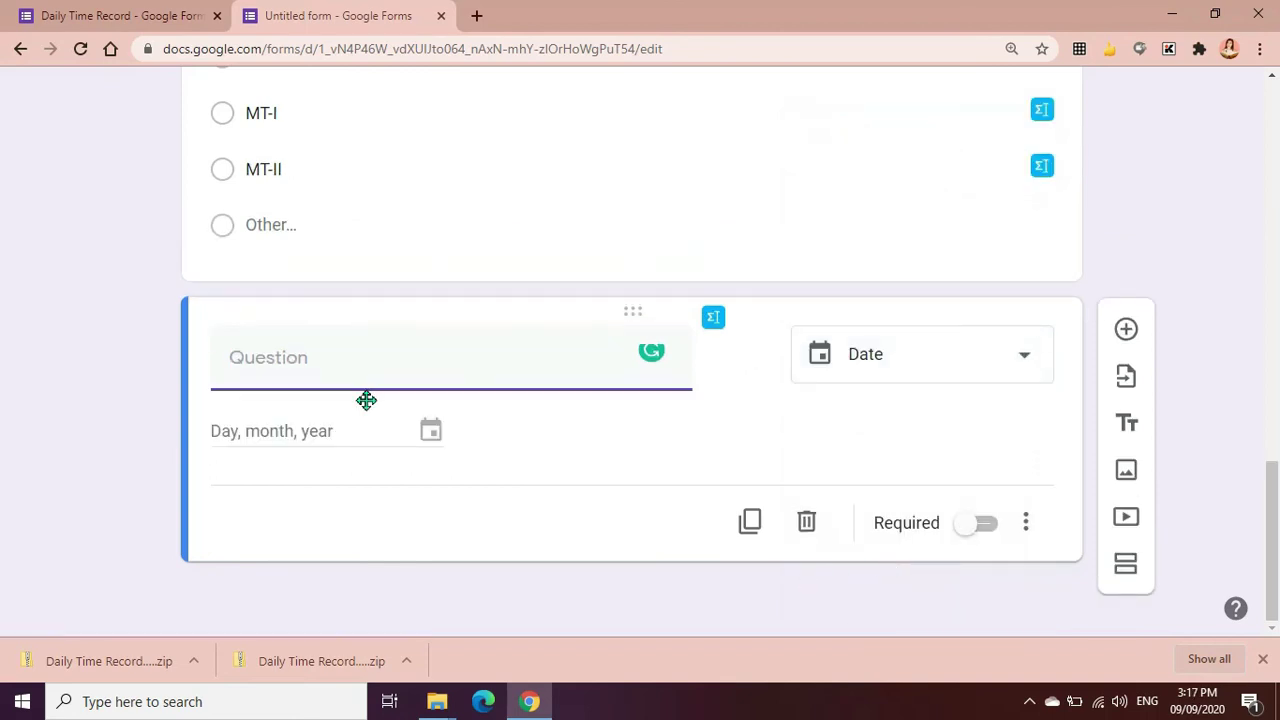
type("Date of")
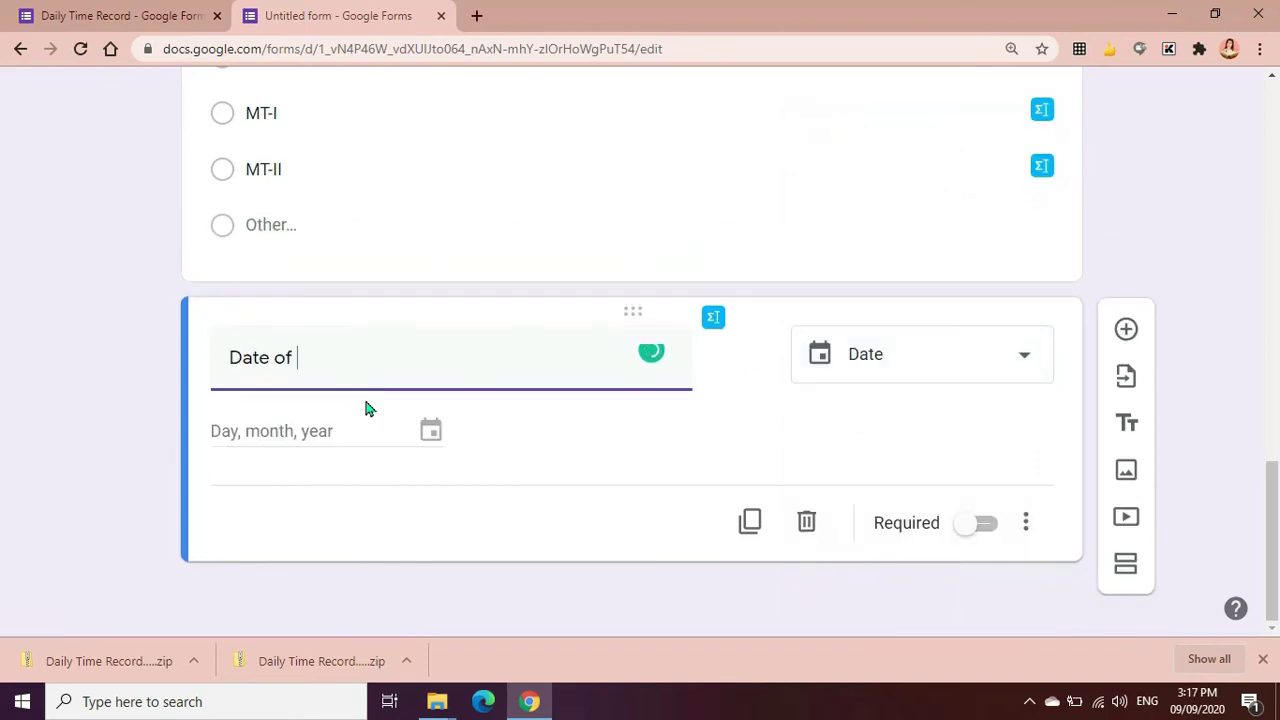
key("ctrl+z")
type("Date of Attendance")
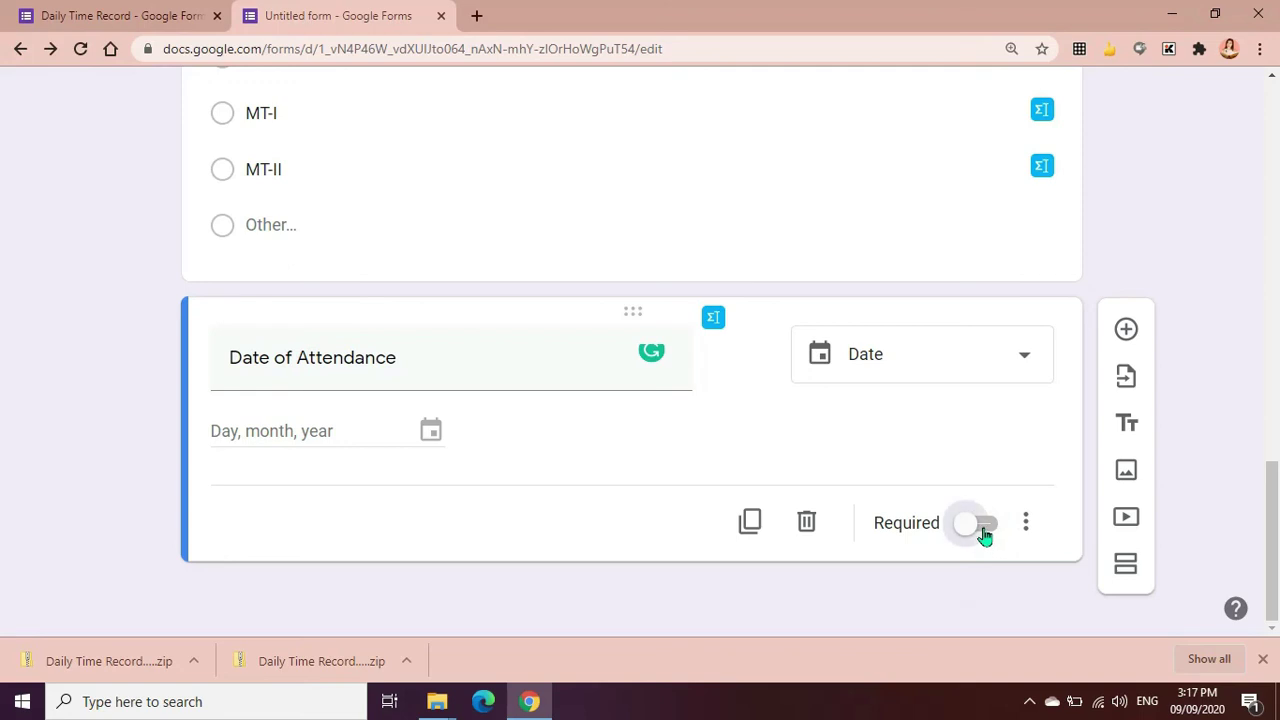
left_click(984, 530)
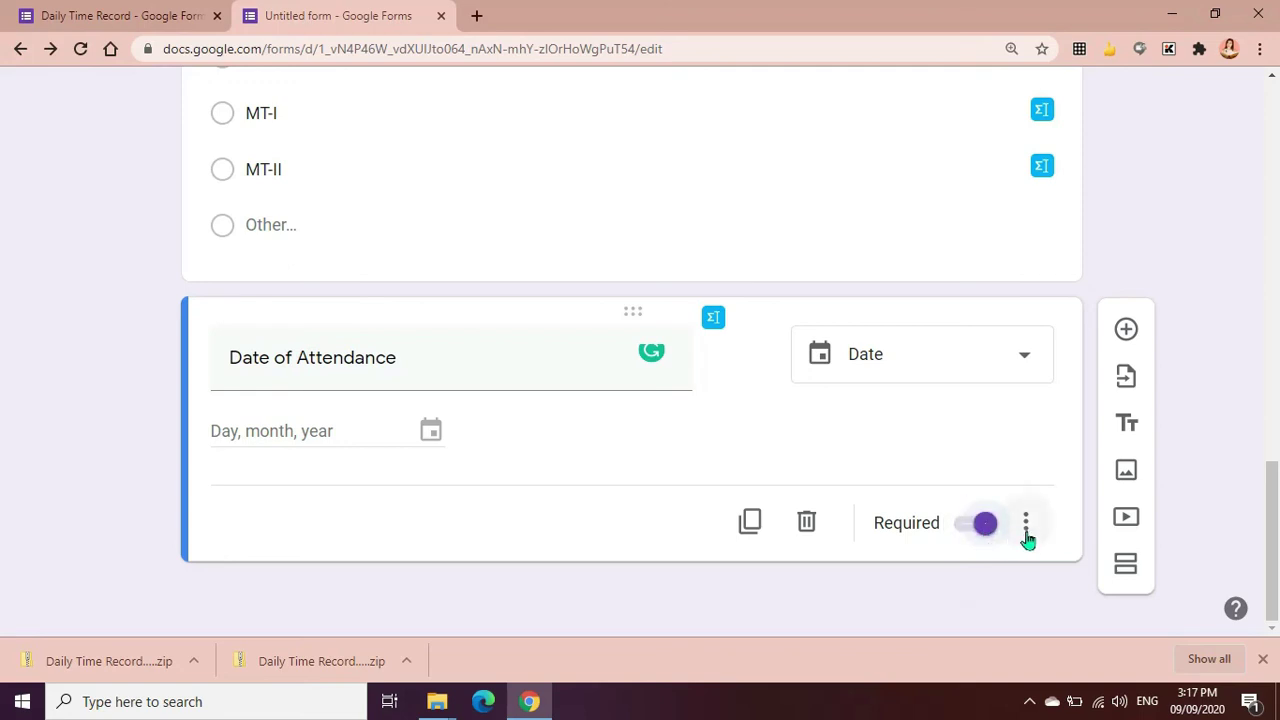
left_click(1025, 528)
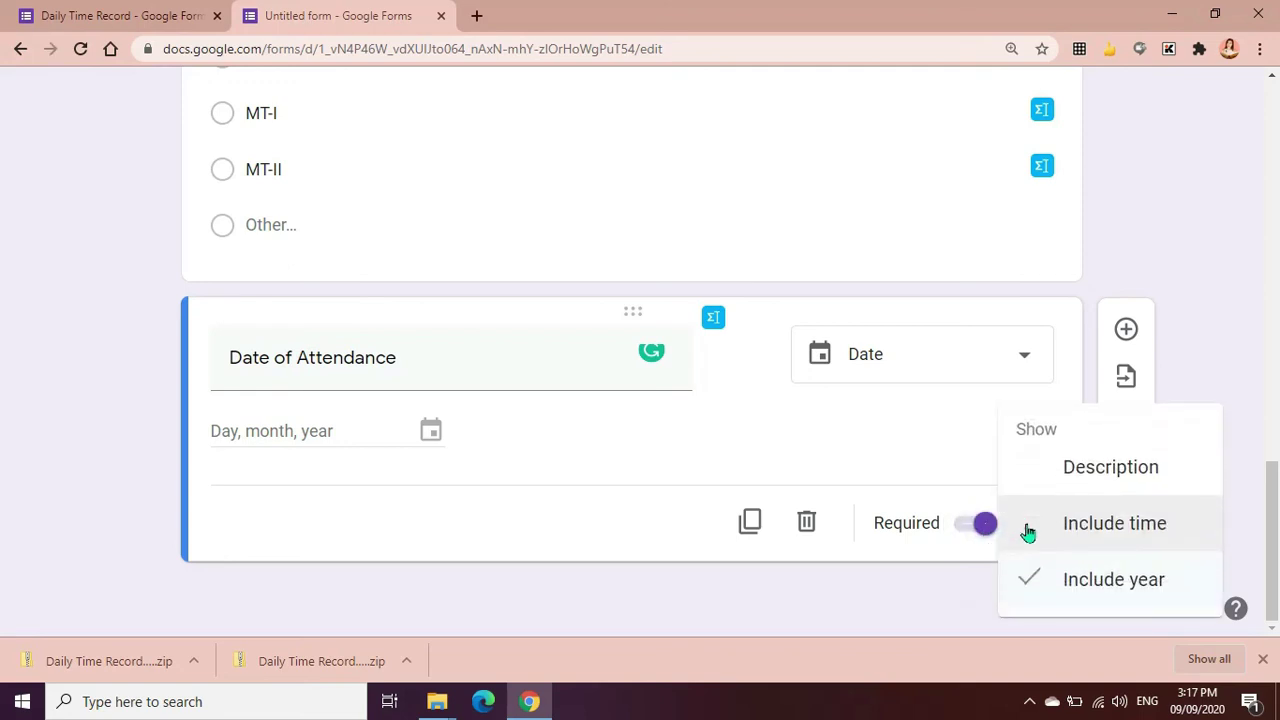
left_click(1168, 532)
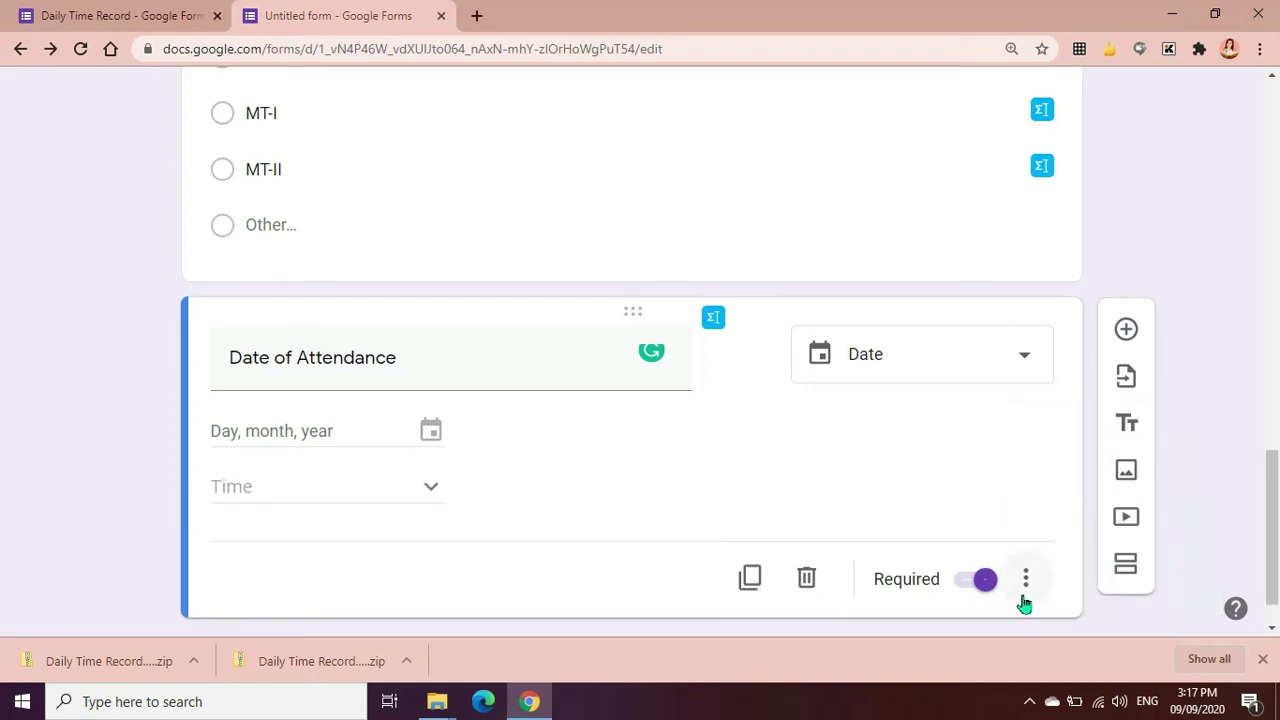
scroll(843, 363, "up", 15)
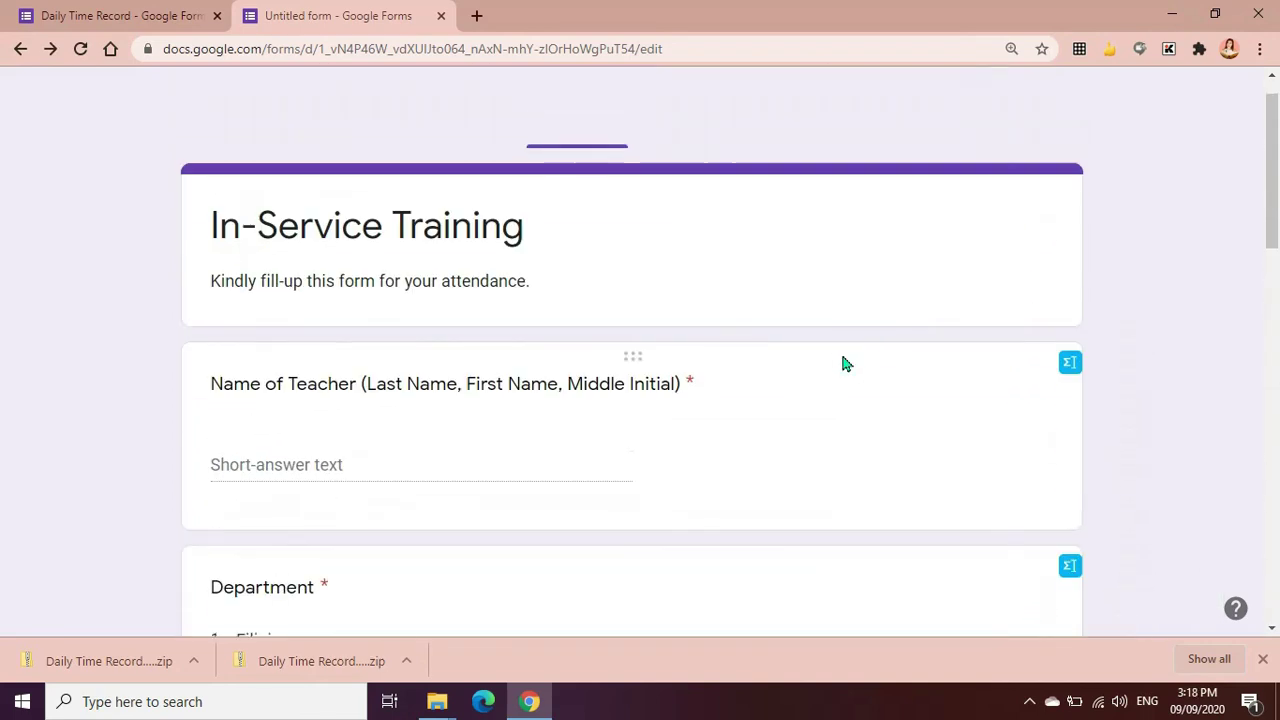
left_click(931, 107)
scroll(306, 473, "down", 15)
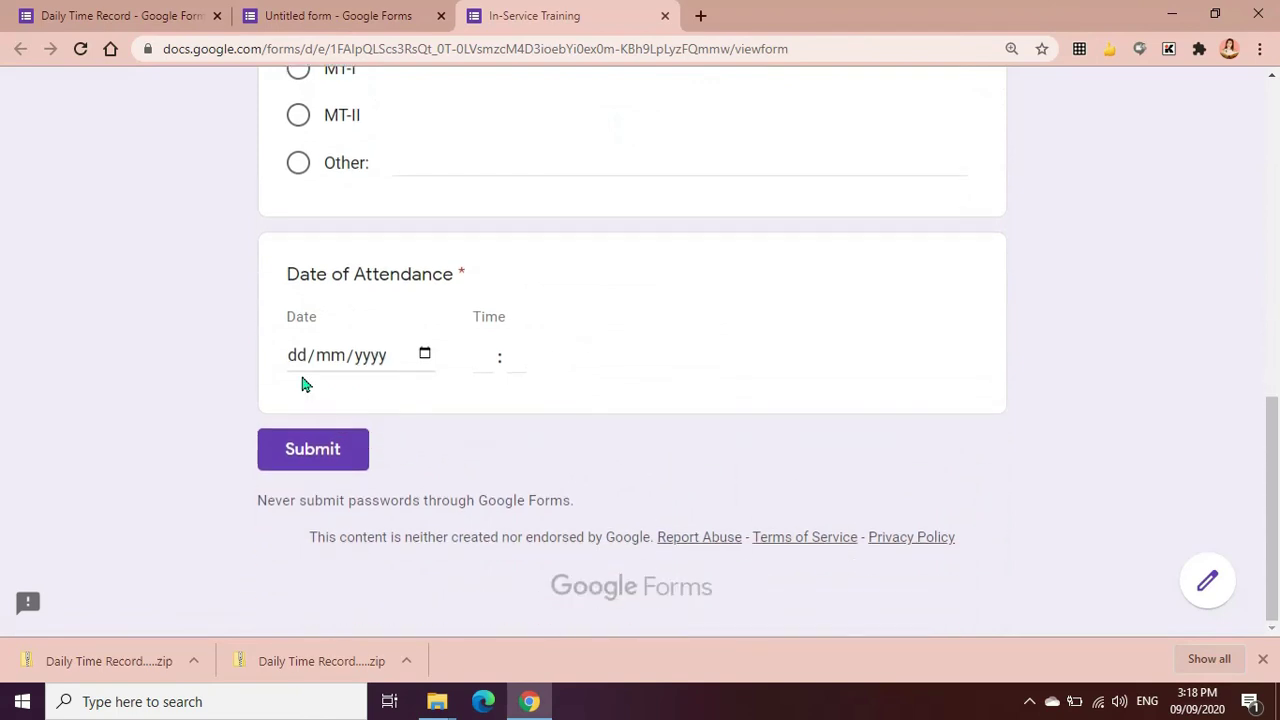
left_click(425, 356)
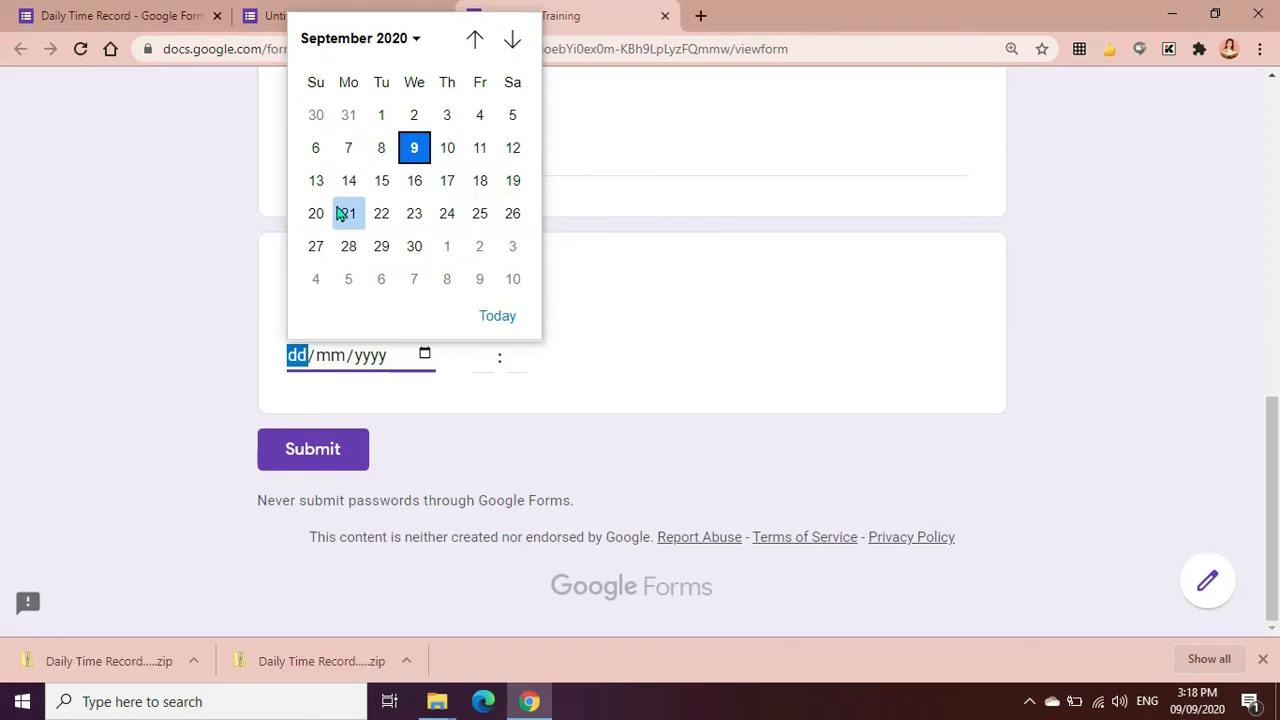
left_click(445, 150)
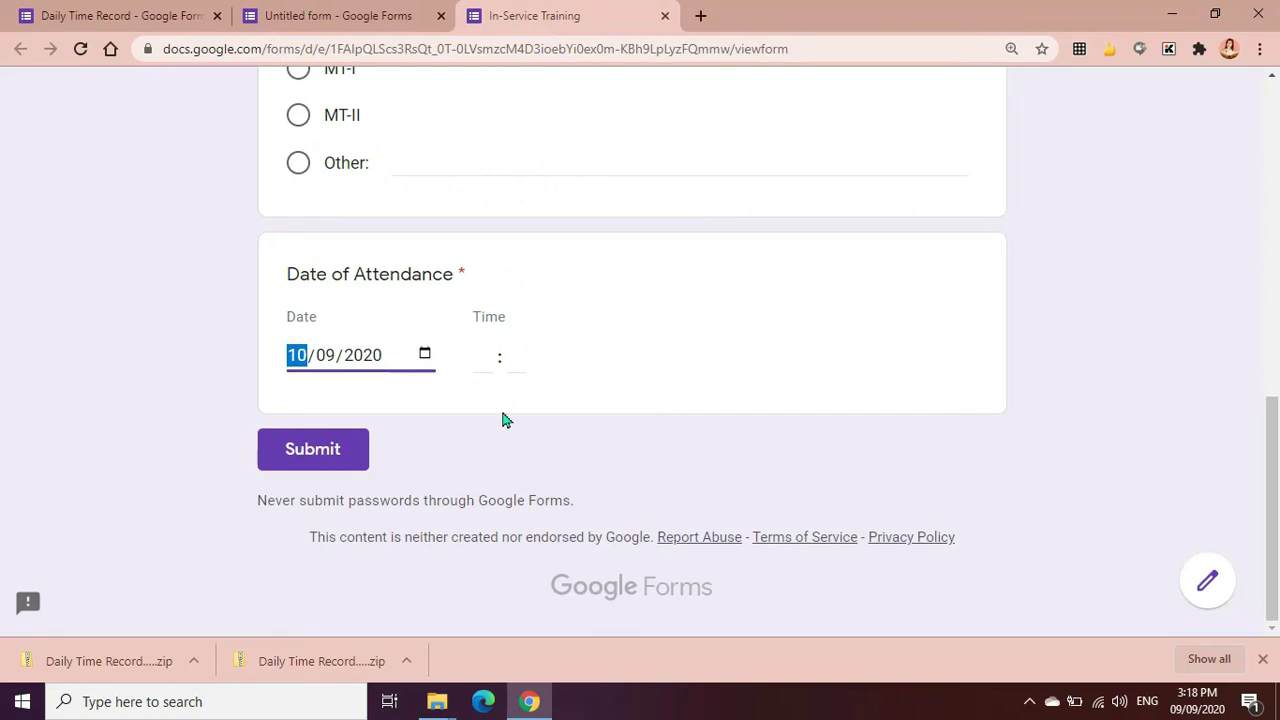
left_click(493, 370)
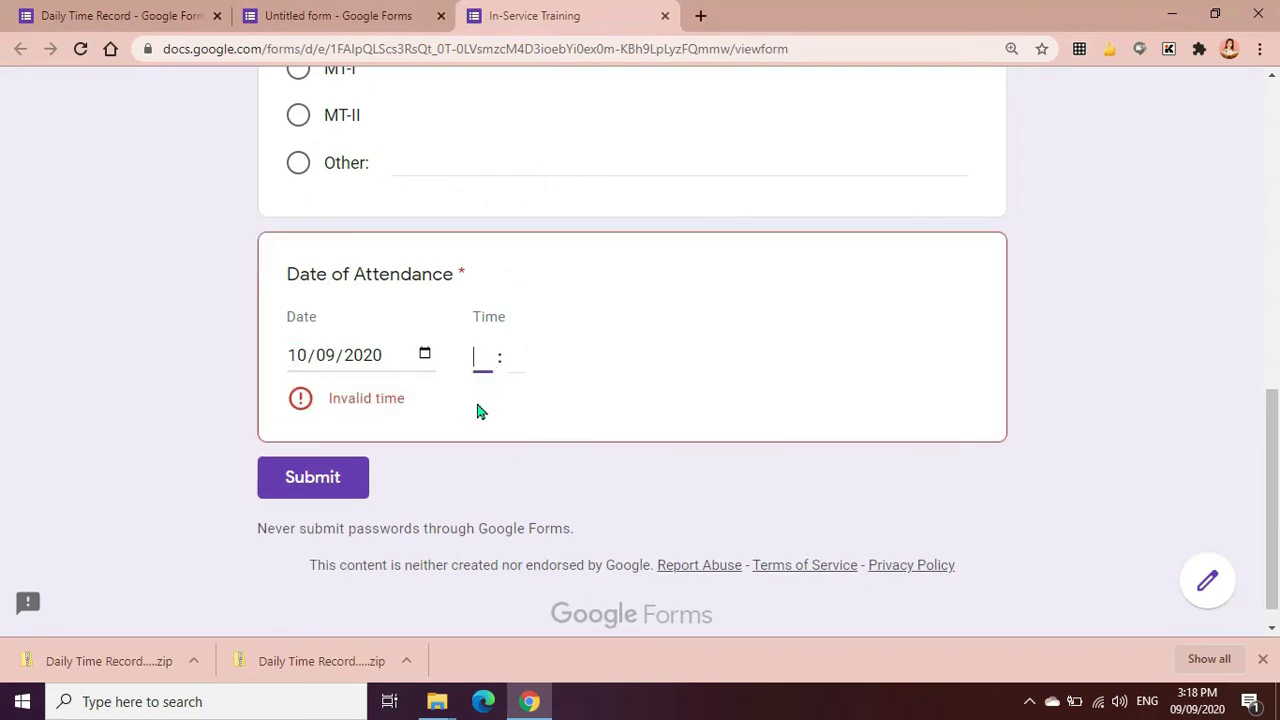
type("1")
left_click(513, 357)
type("00")
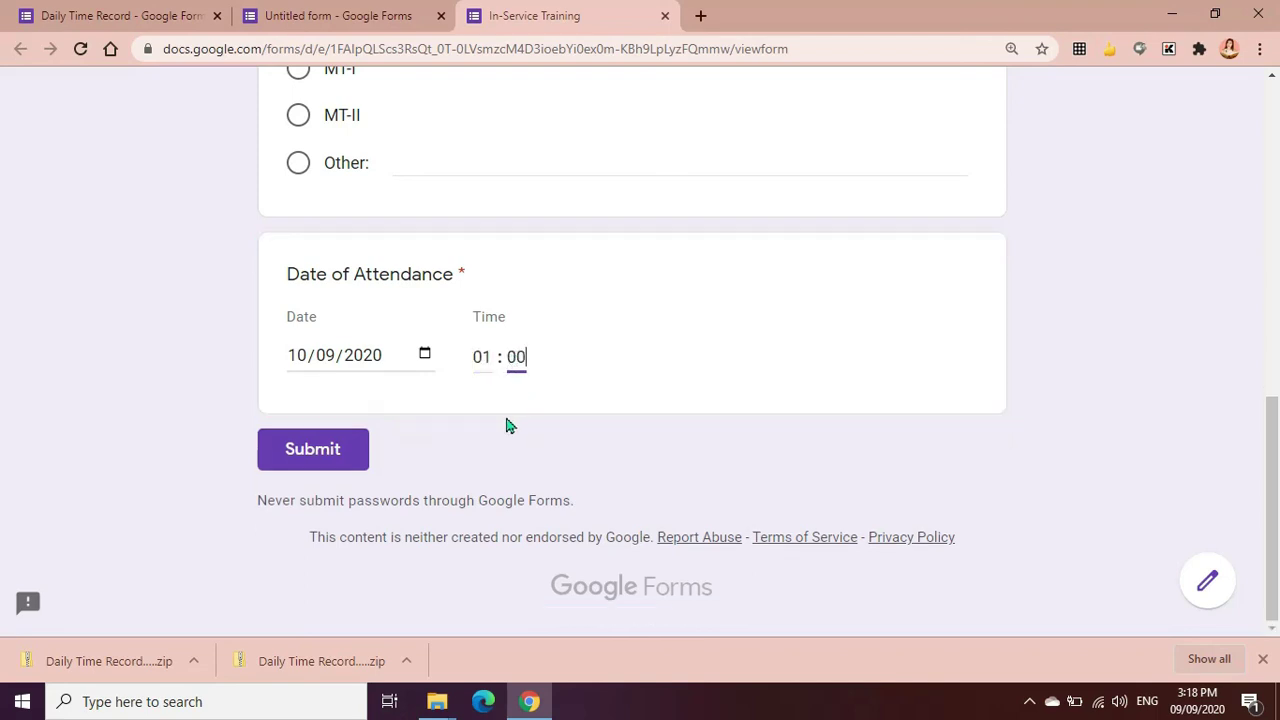
key("ctrl+shift+Tab")
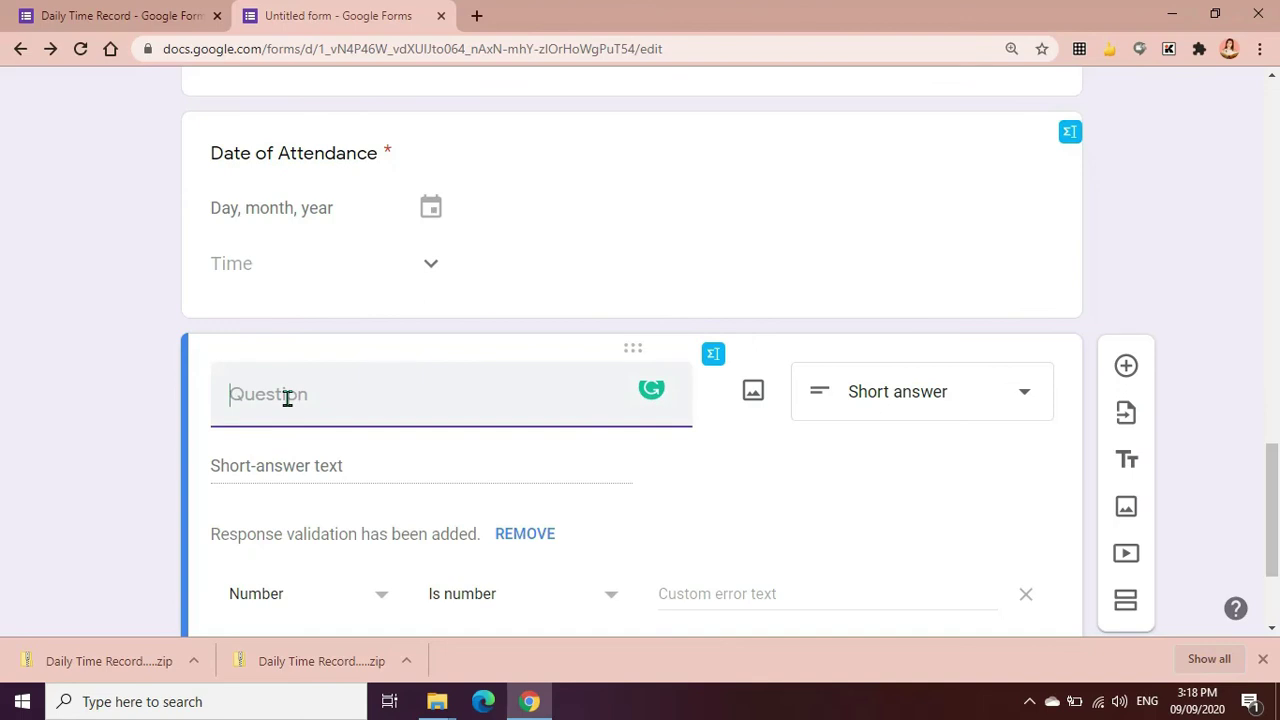
Title the new short-answer question 'Contact Number' and choose Number validation
type("Contact Nu")
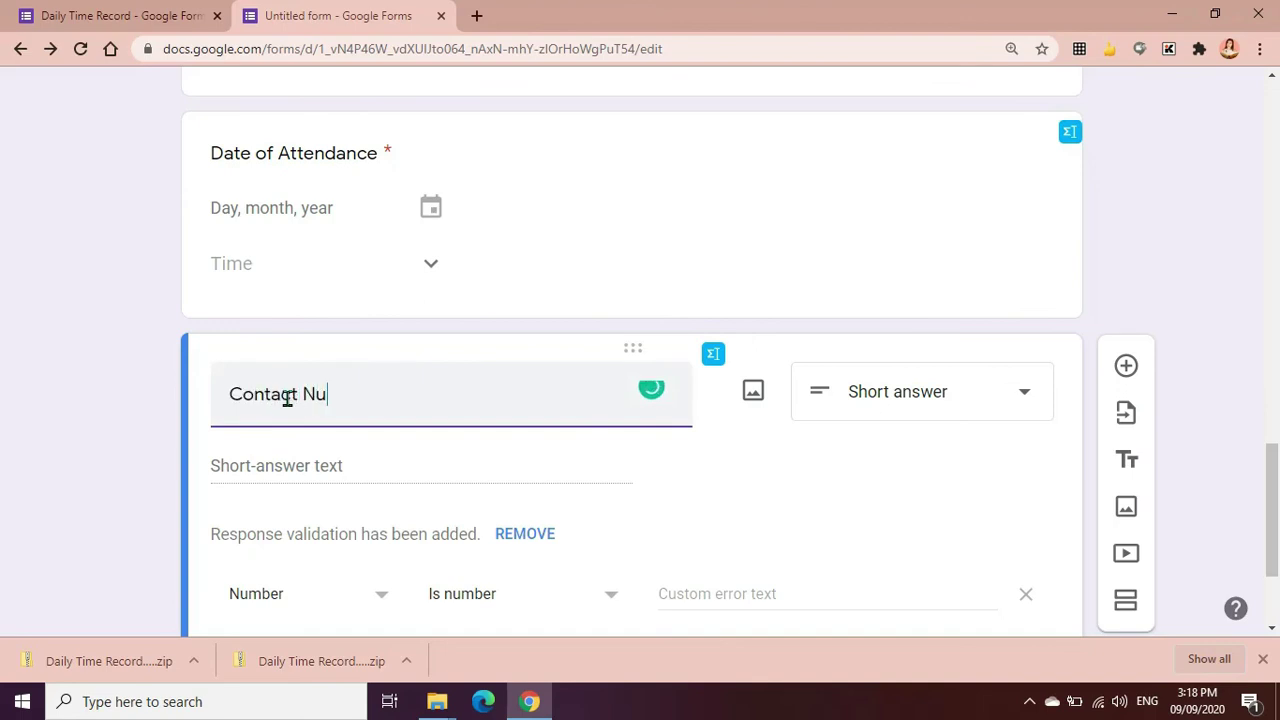
type("mber")
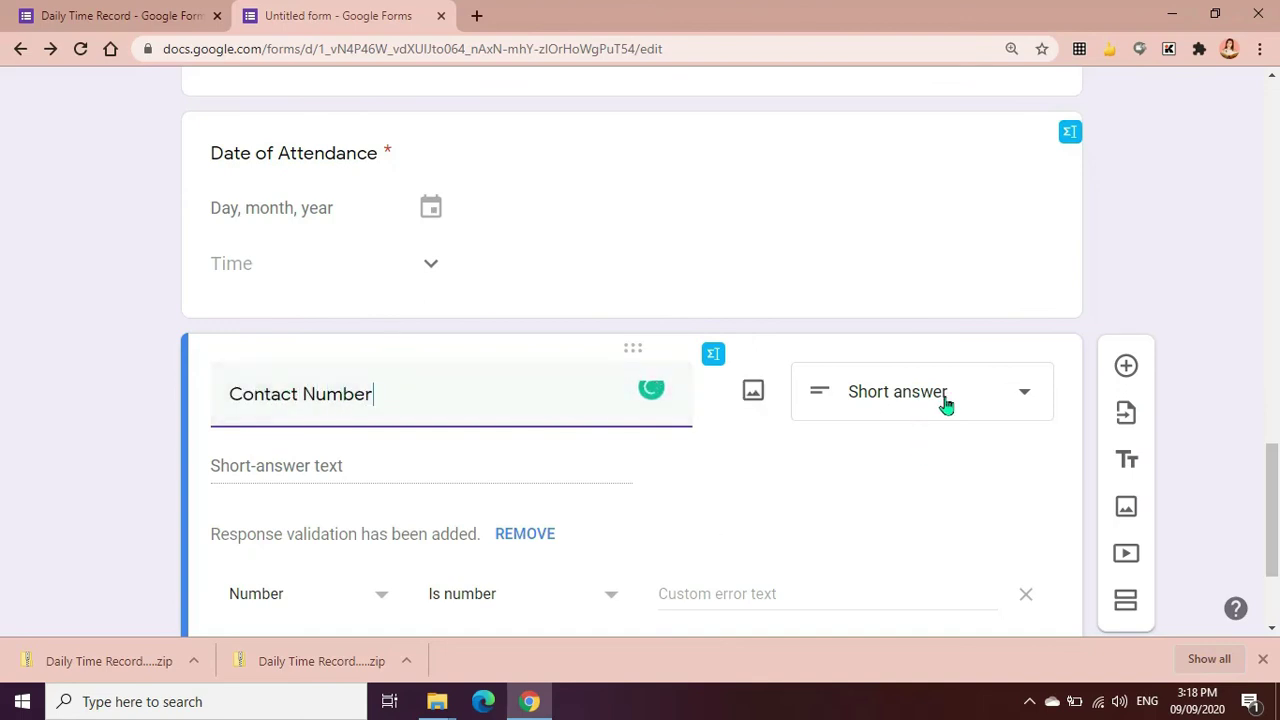
left_click(945, 403)
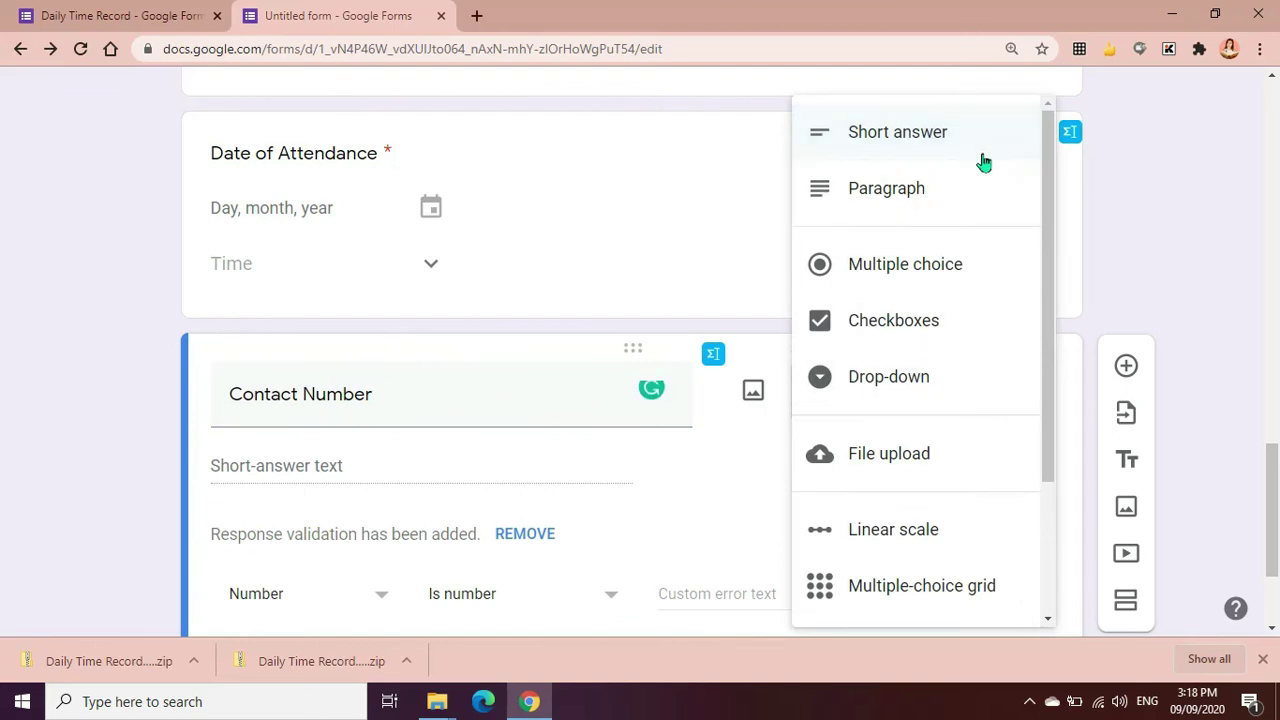
left_click(971, 133)
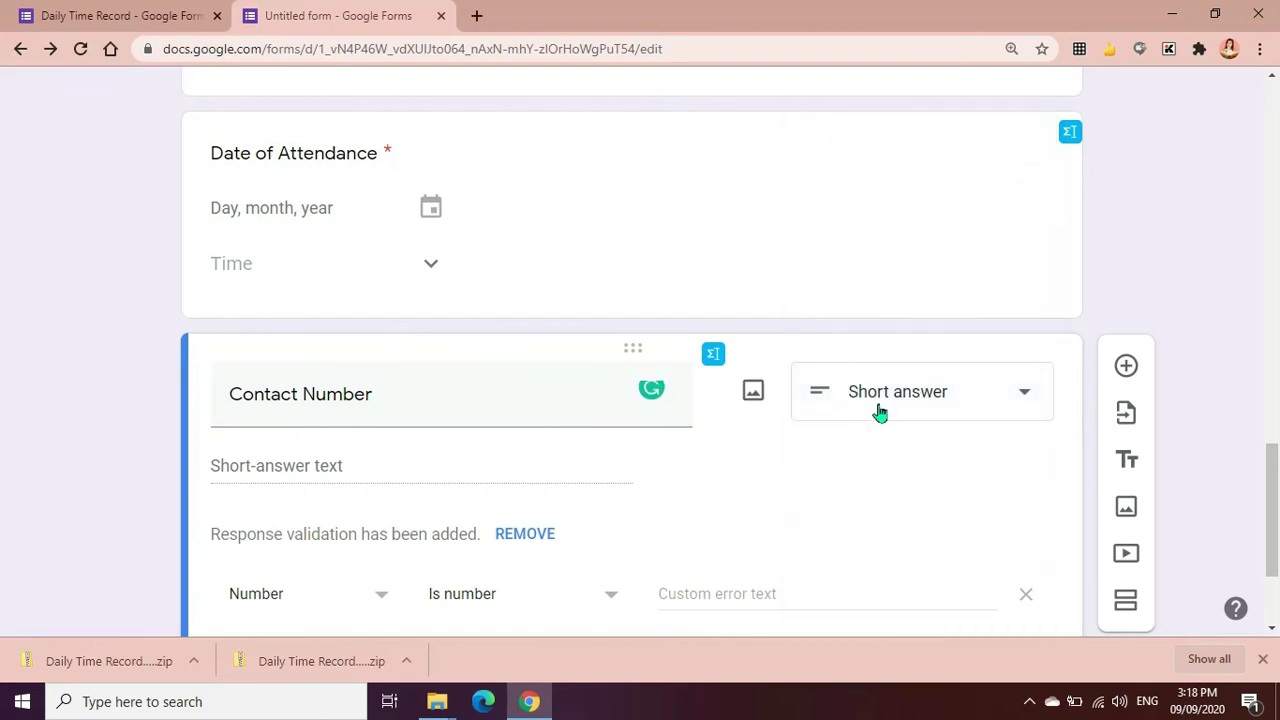
scroll(880, 411, "down", 1)
scroll(831, 451, "down", 1)
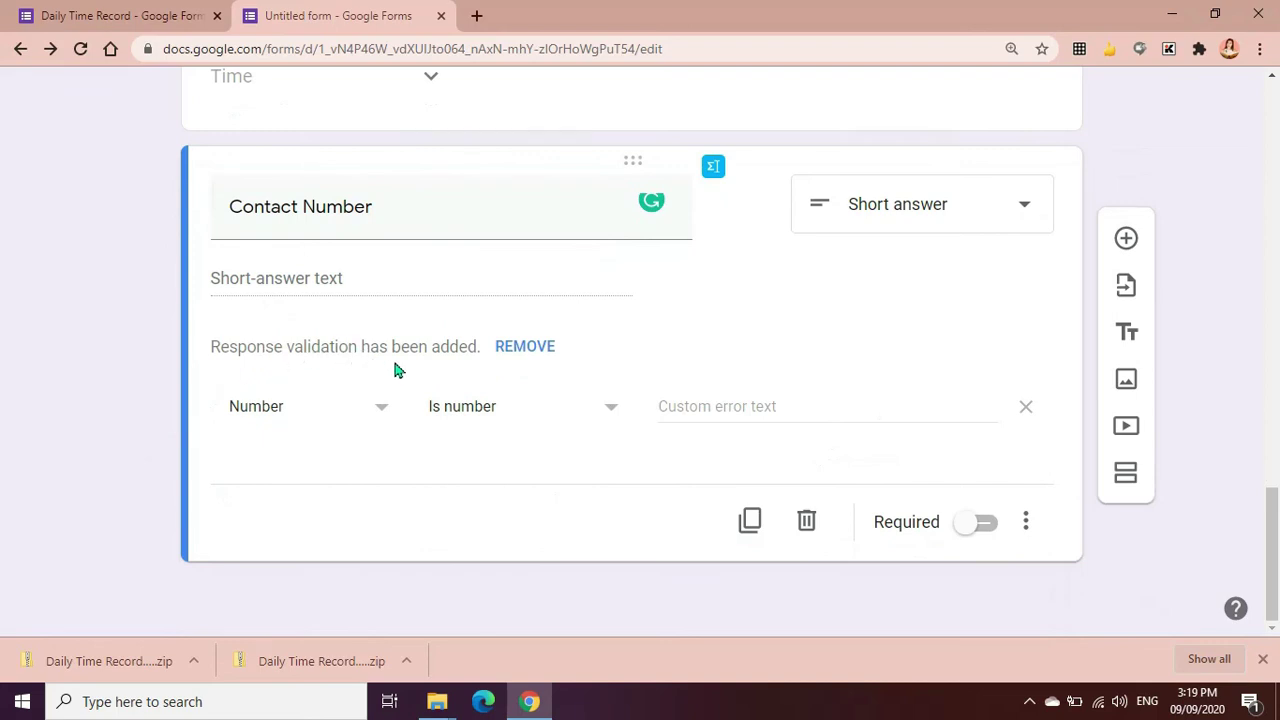
left_click(378, 418)
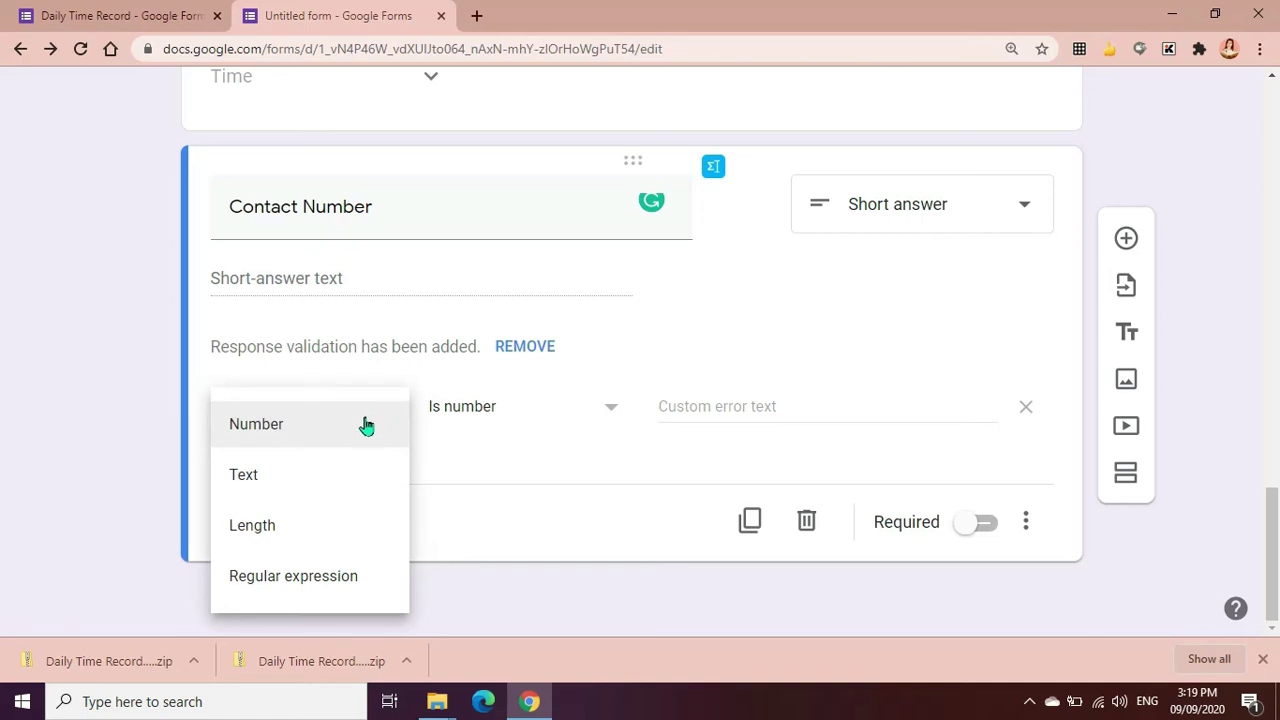
left_click(317, 432)
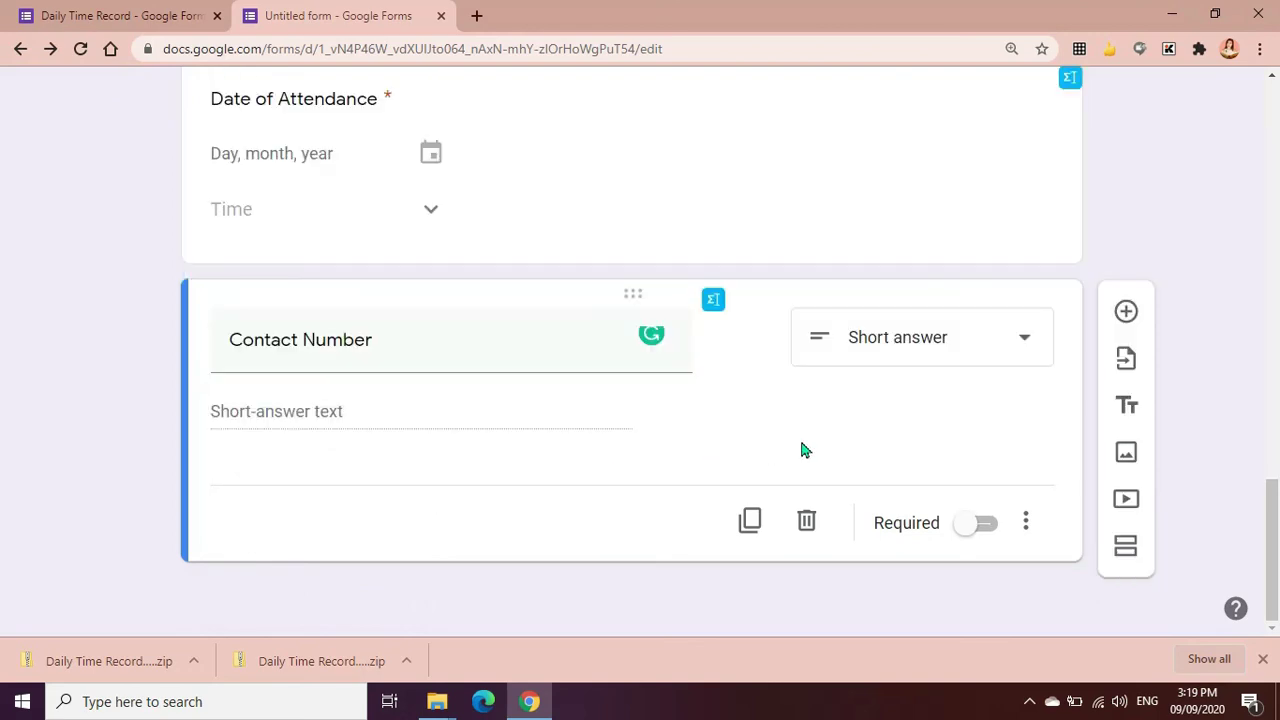
Restore Number 'Greater than' response validation and make Contact Number required
left_click(1026, 528)
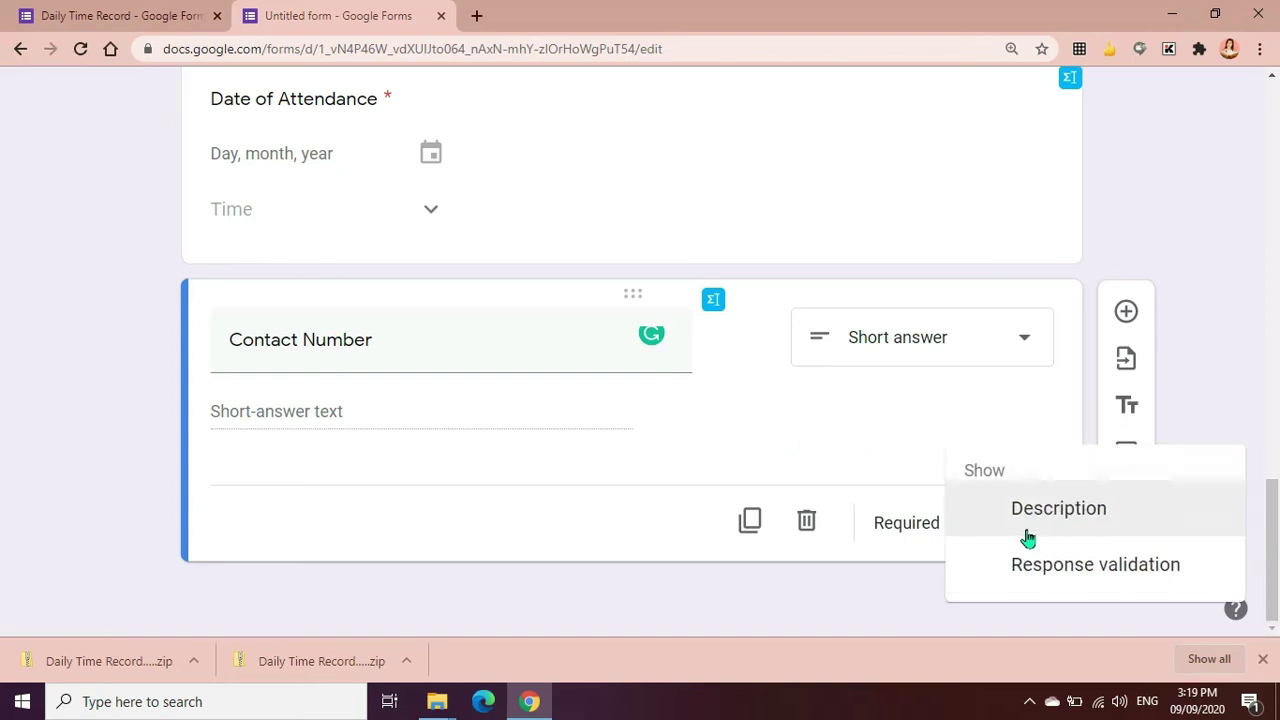
left_click(1082, 574)
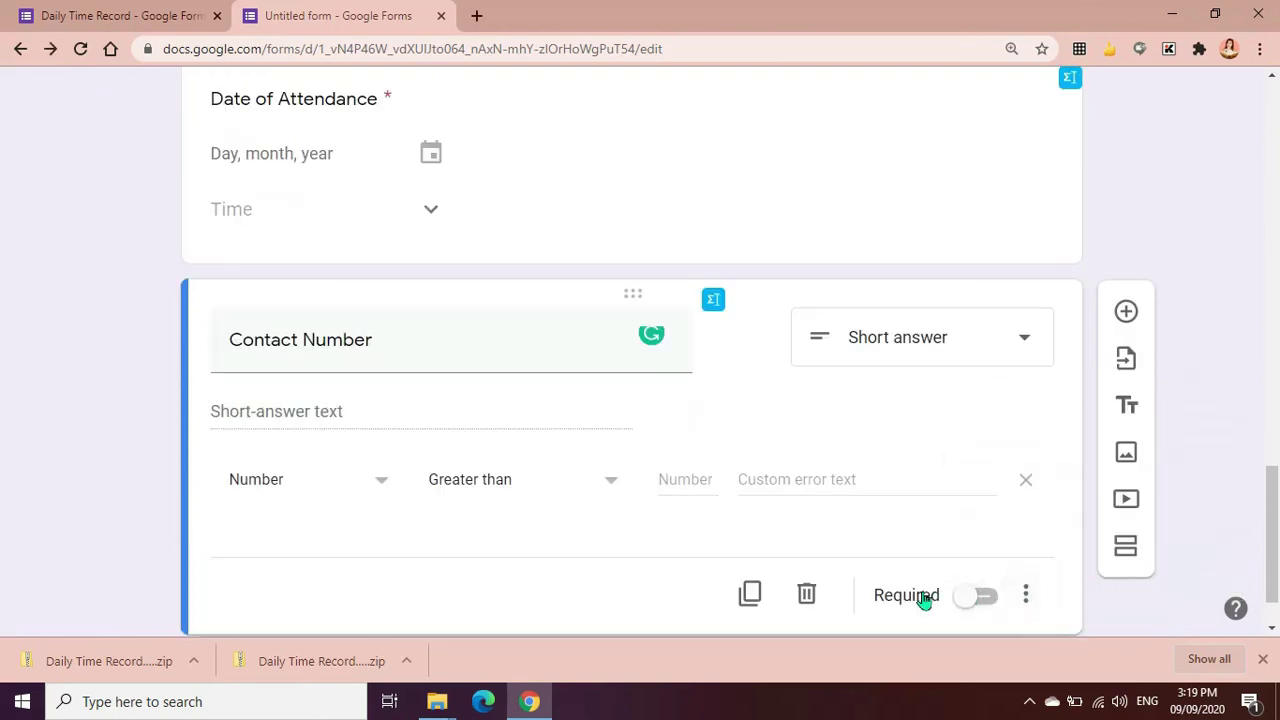
left_click(360, 500)
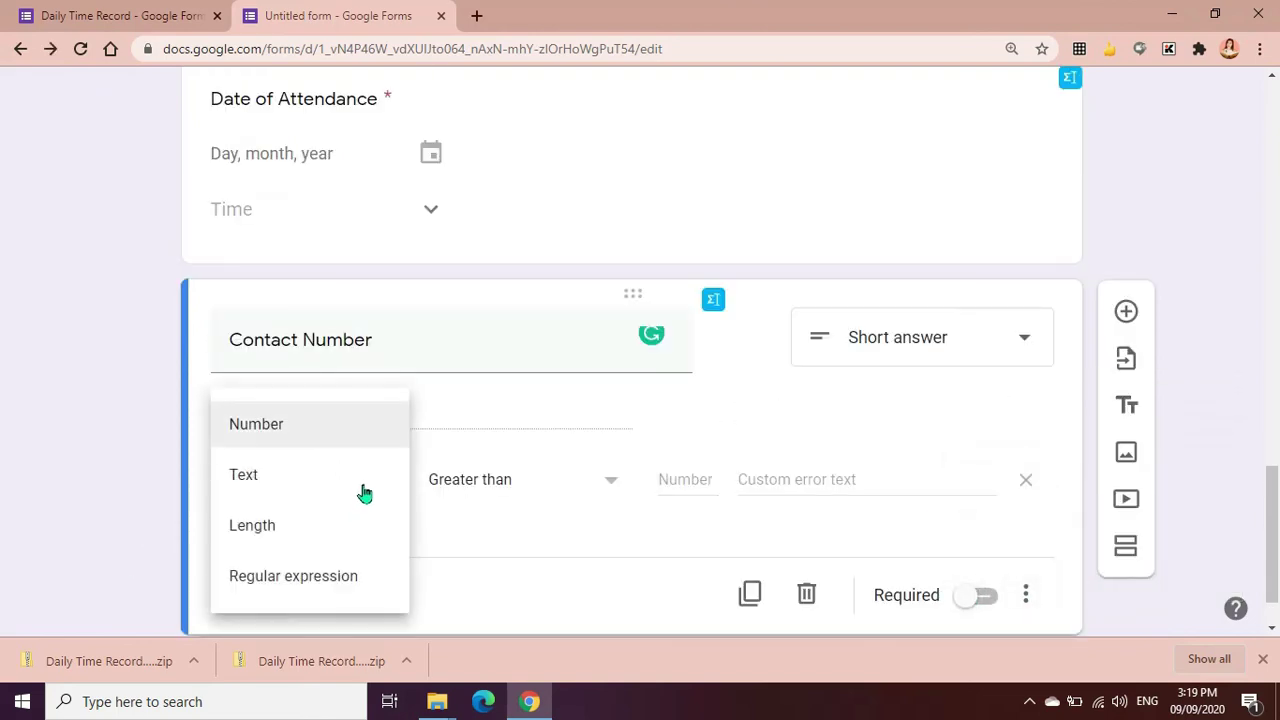
left_click(286, 443)
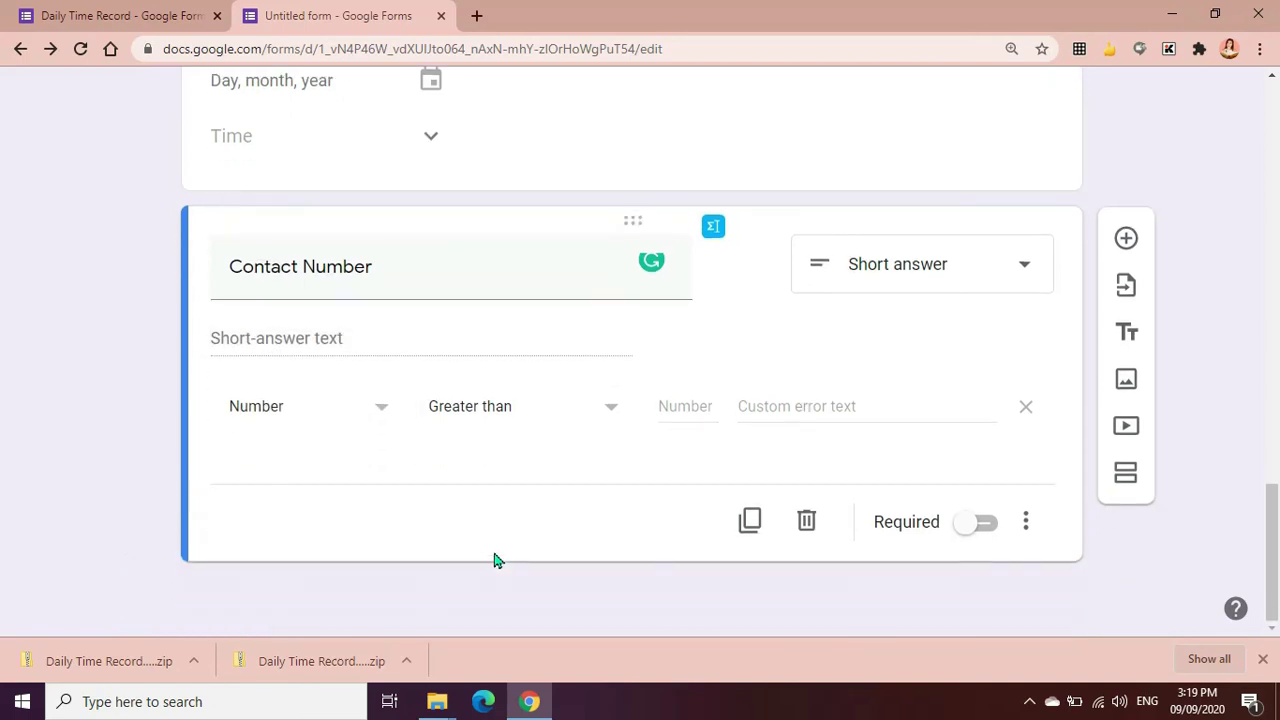
left_click(984, 528)
scroll(669, 437, "up", 15)
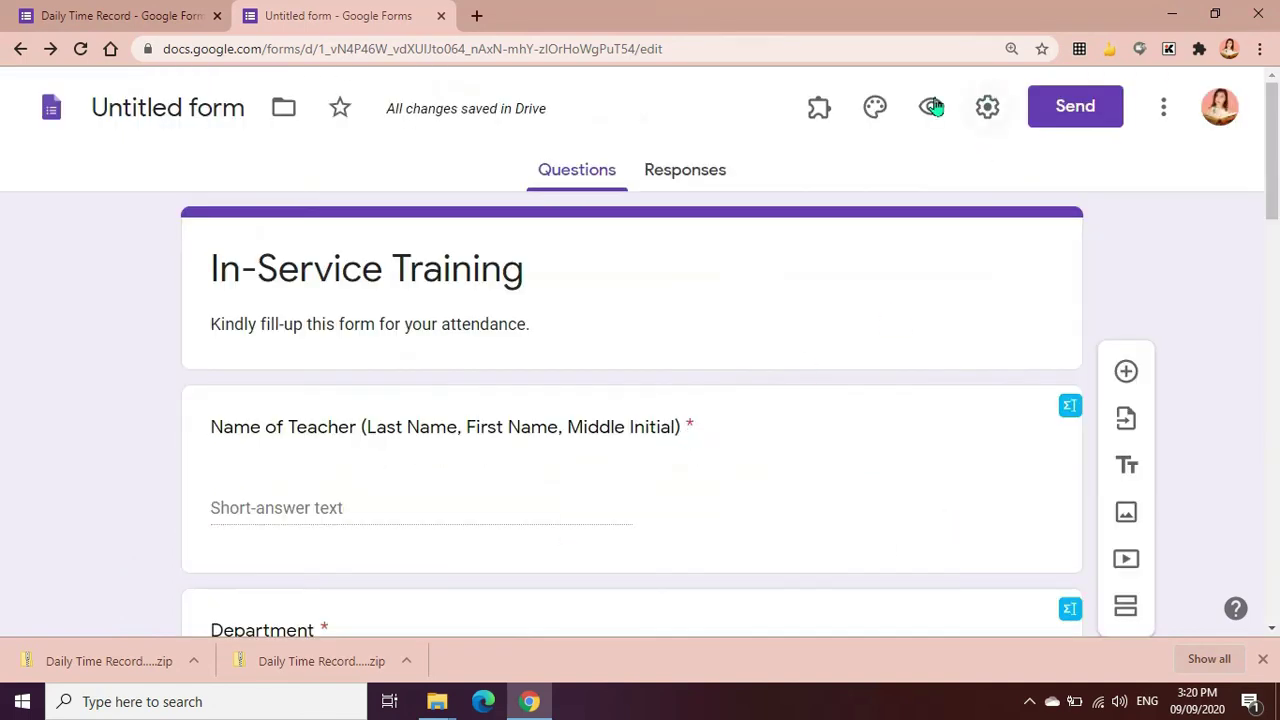
In preview, submit letters 'hjsgdn' in Contact Number to confirm the greater-than-0 error, then close
left_click(929, 106)
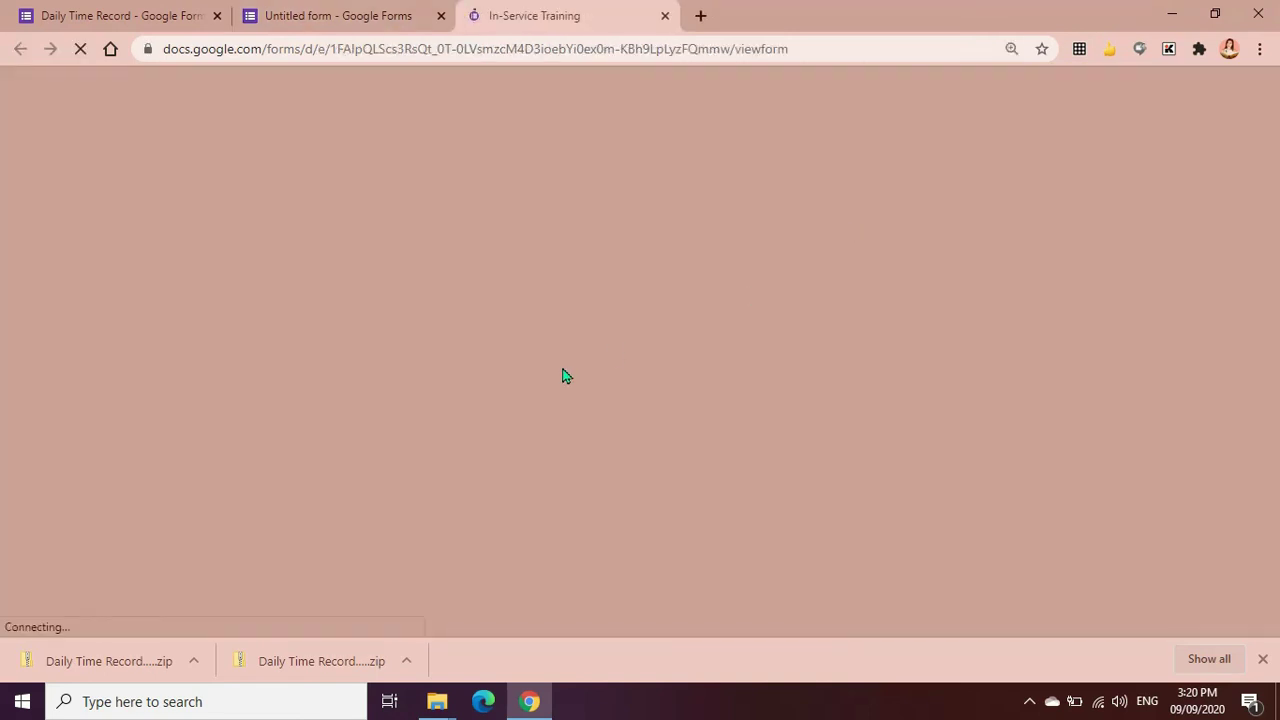
scroll(560, 376, "down", 15)
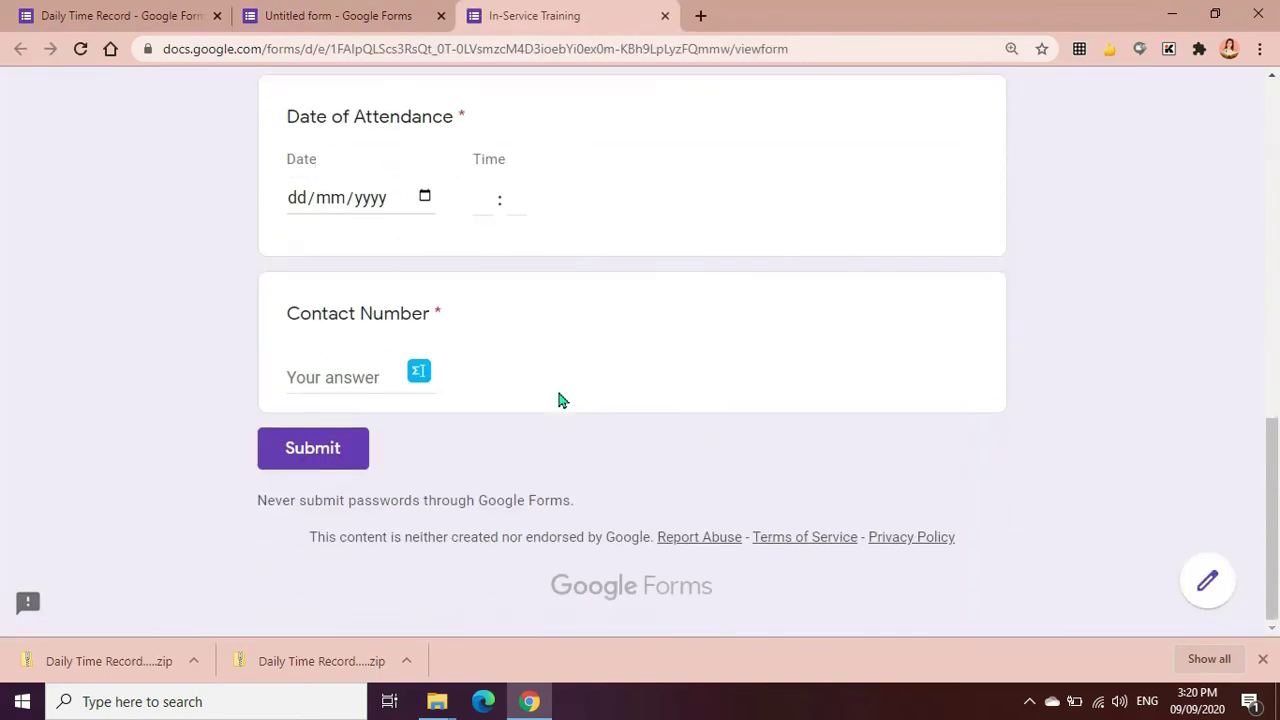
left_click(337, 378)
type("03254355")
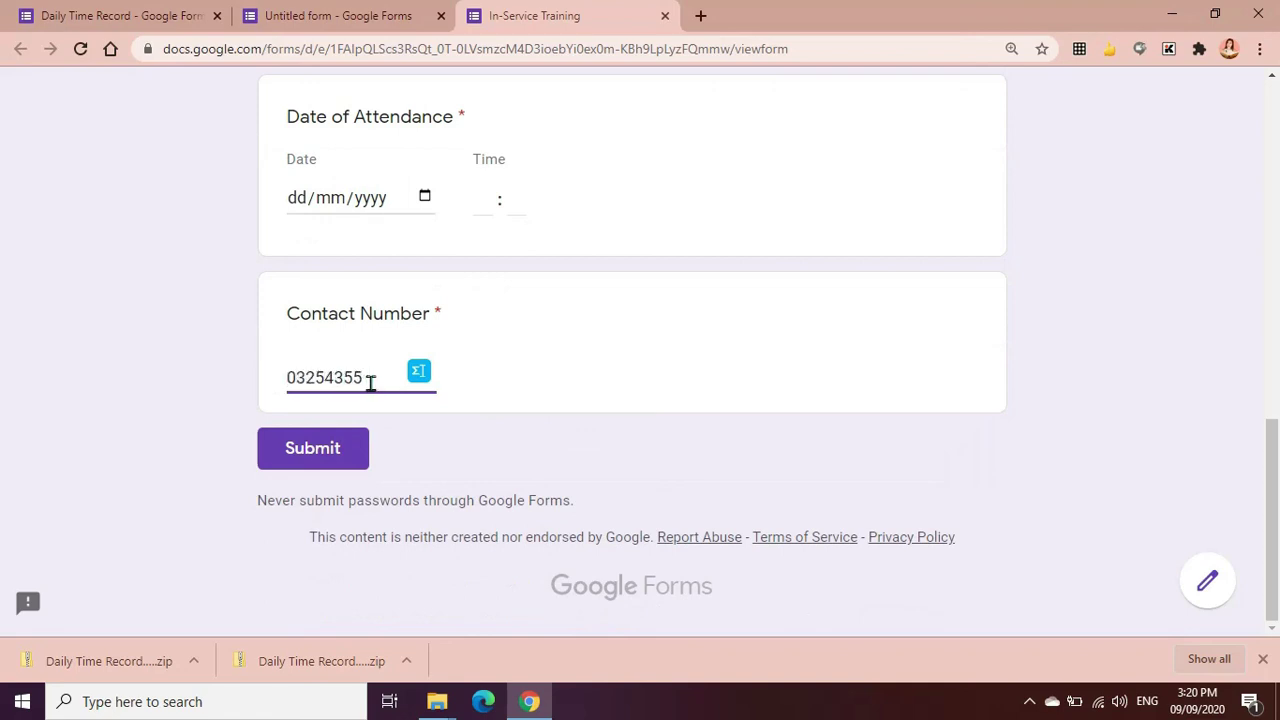
left_click_drag(368, 380, 274, 378)
type("hjsgdn")
left_click(317, 452)
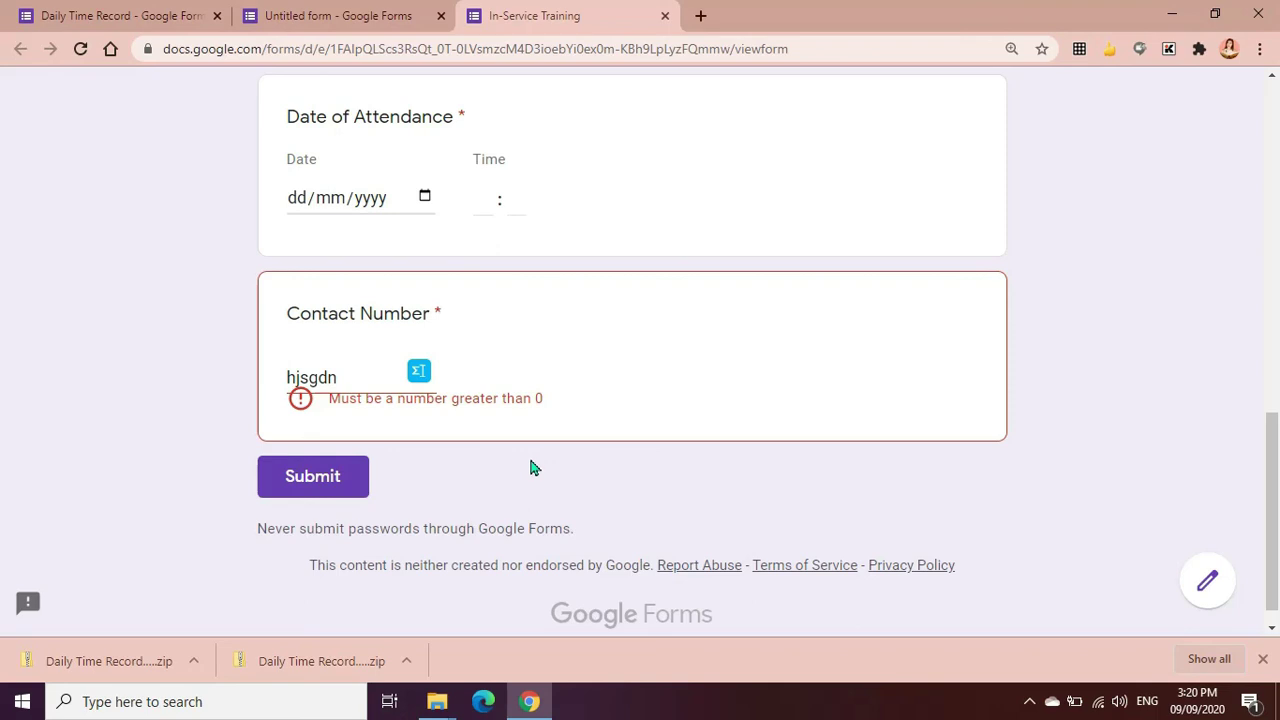
left_click(665, 17)
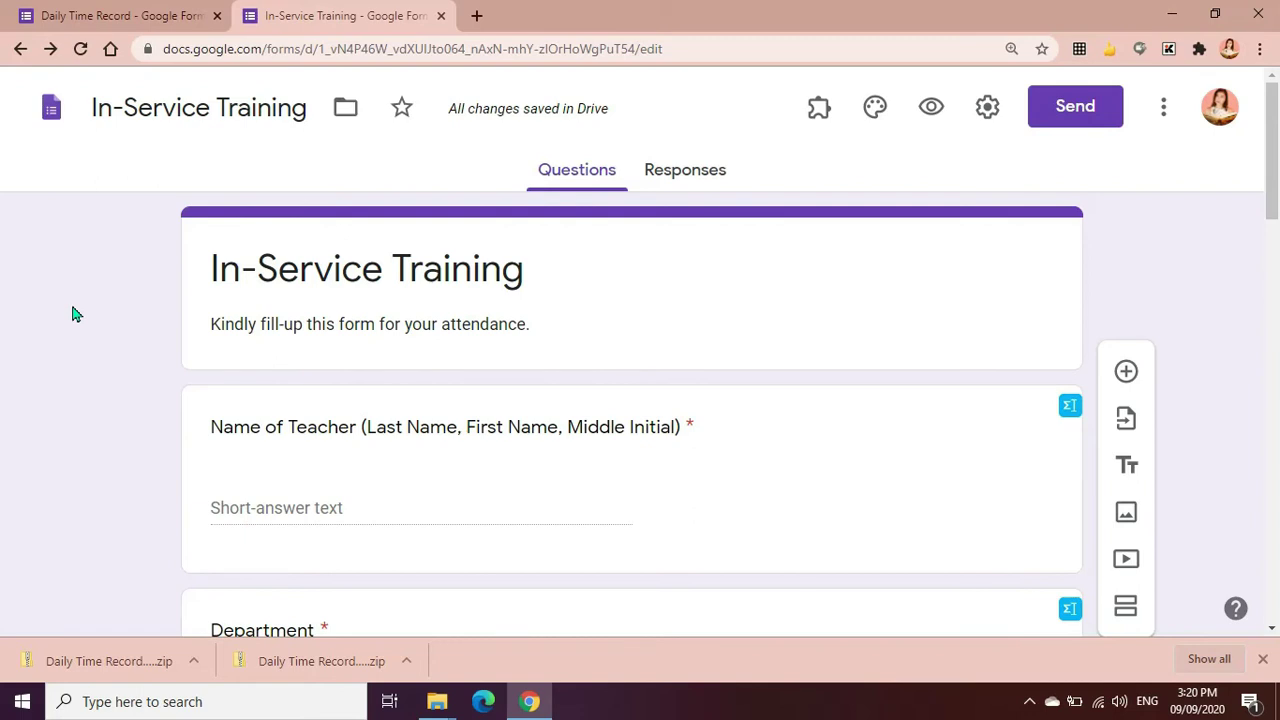
Copy the shortened forms.gle link from the Send dialog, then close it
left_click(1074, 118)
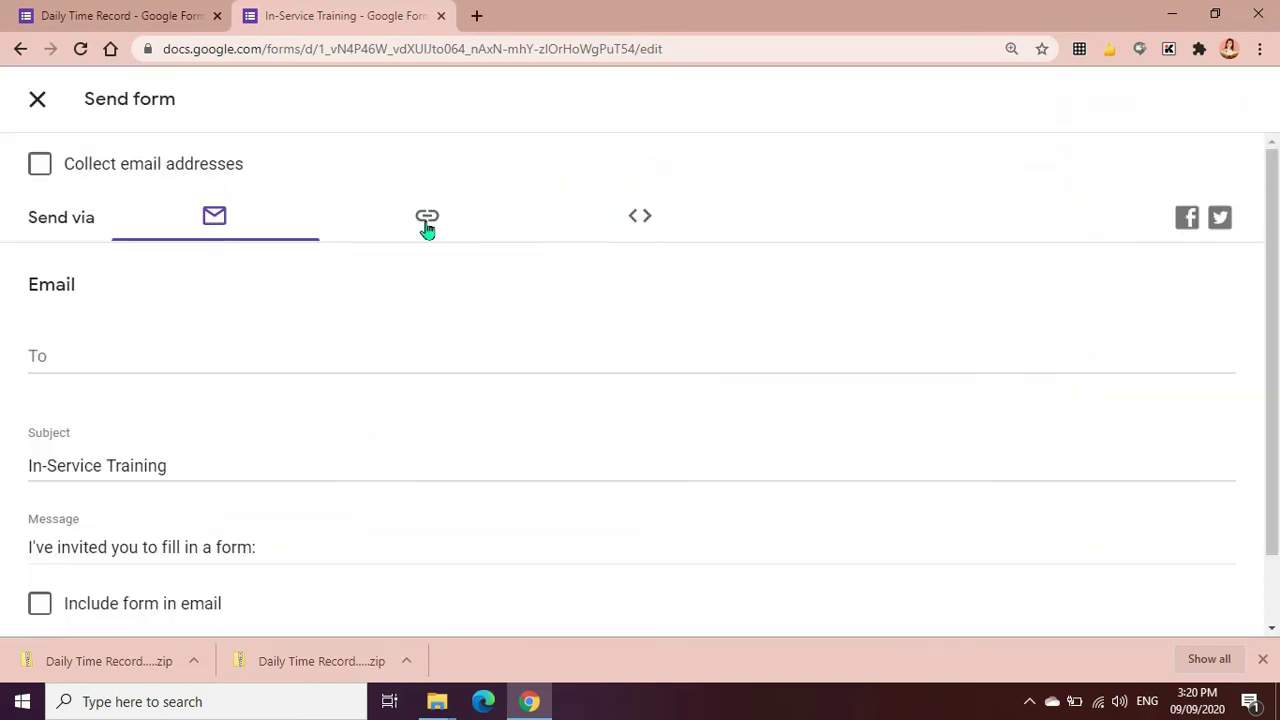
left_click(427, 222)
left_click(38, 370)
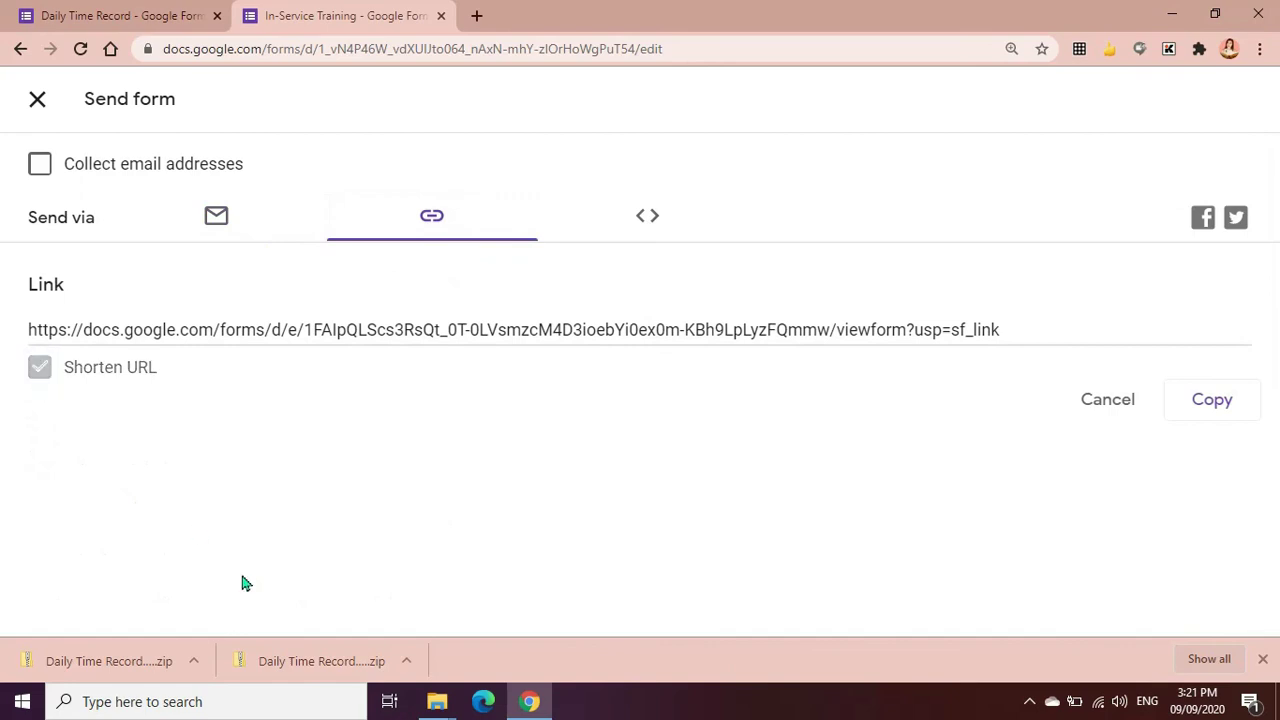
left_click(1207, 403)
left_click(1207, 403)
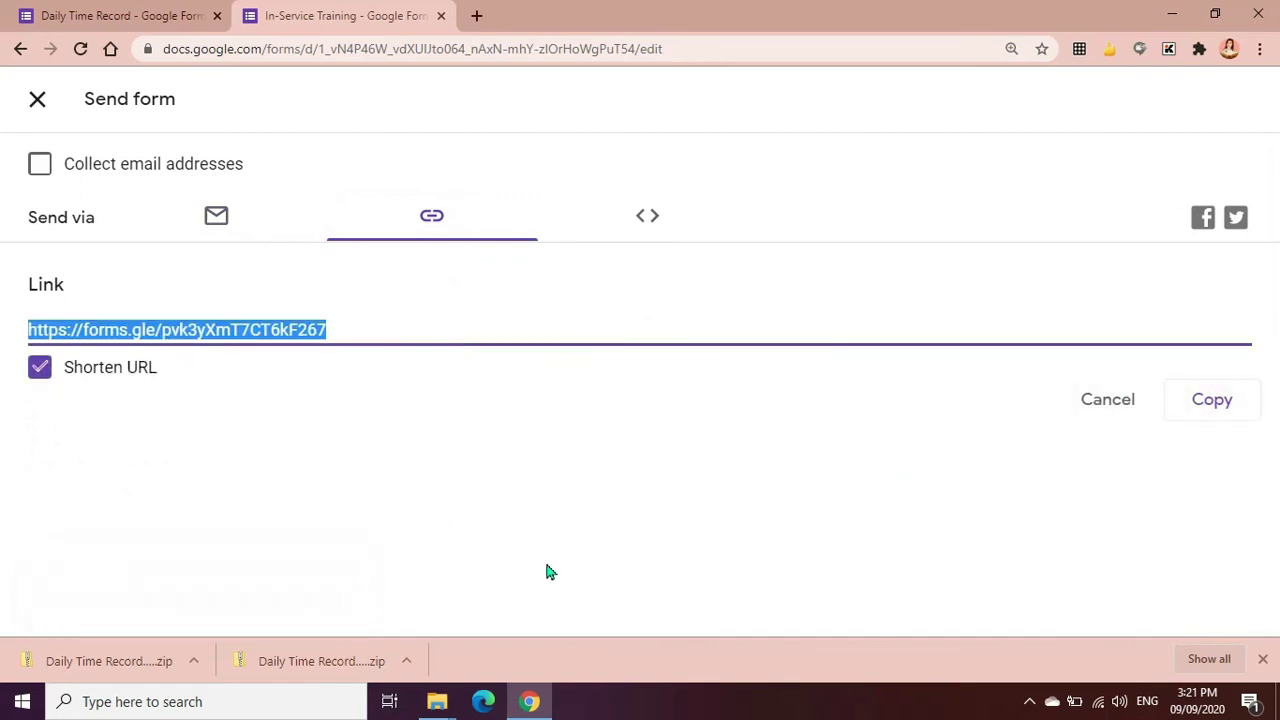
key("Escape")
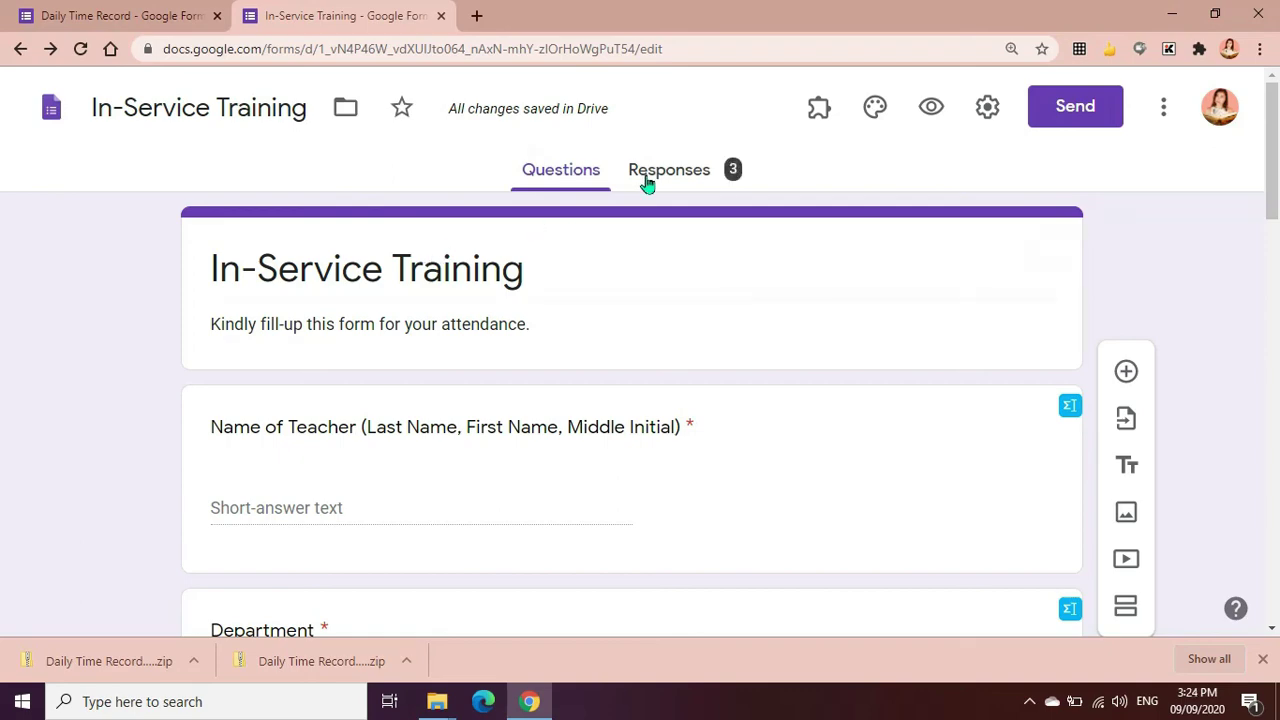
Download the 3 attendance responses from the Responses tab as a .csv file
left_click(646, 172)
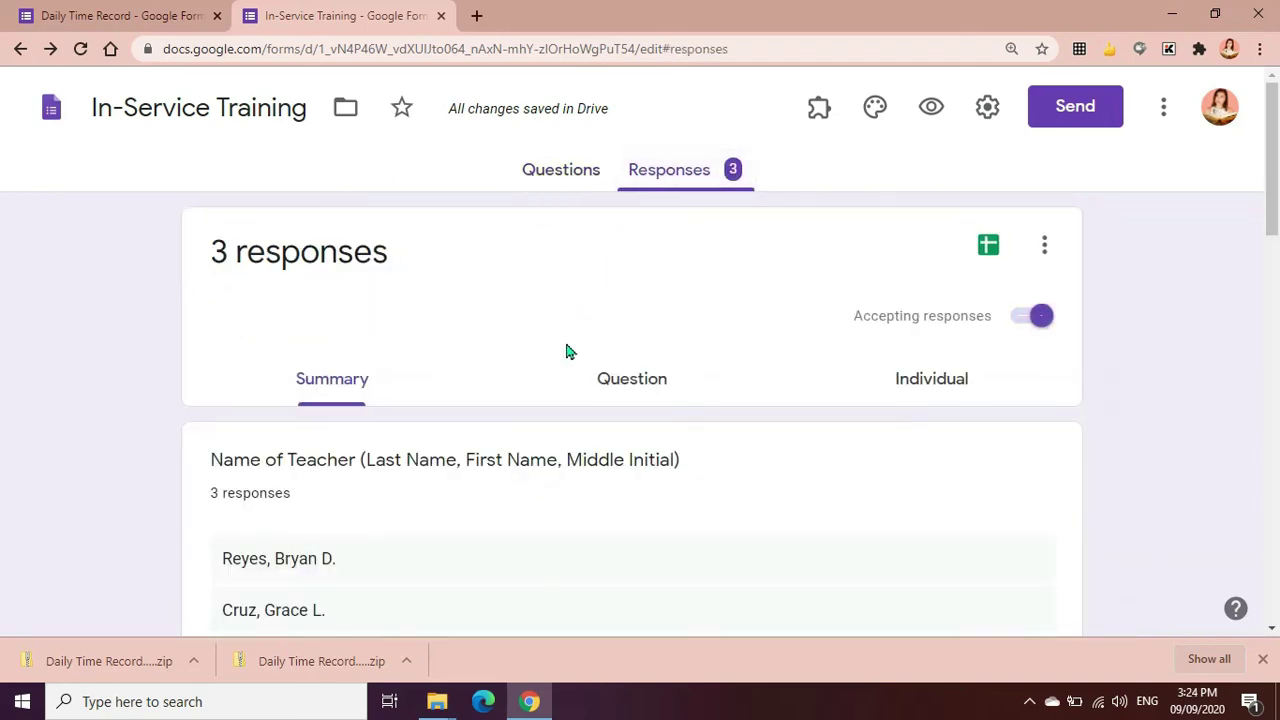
scroll(566, 348, "down", 13)
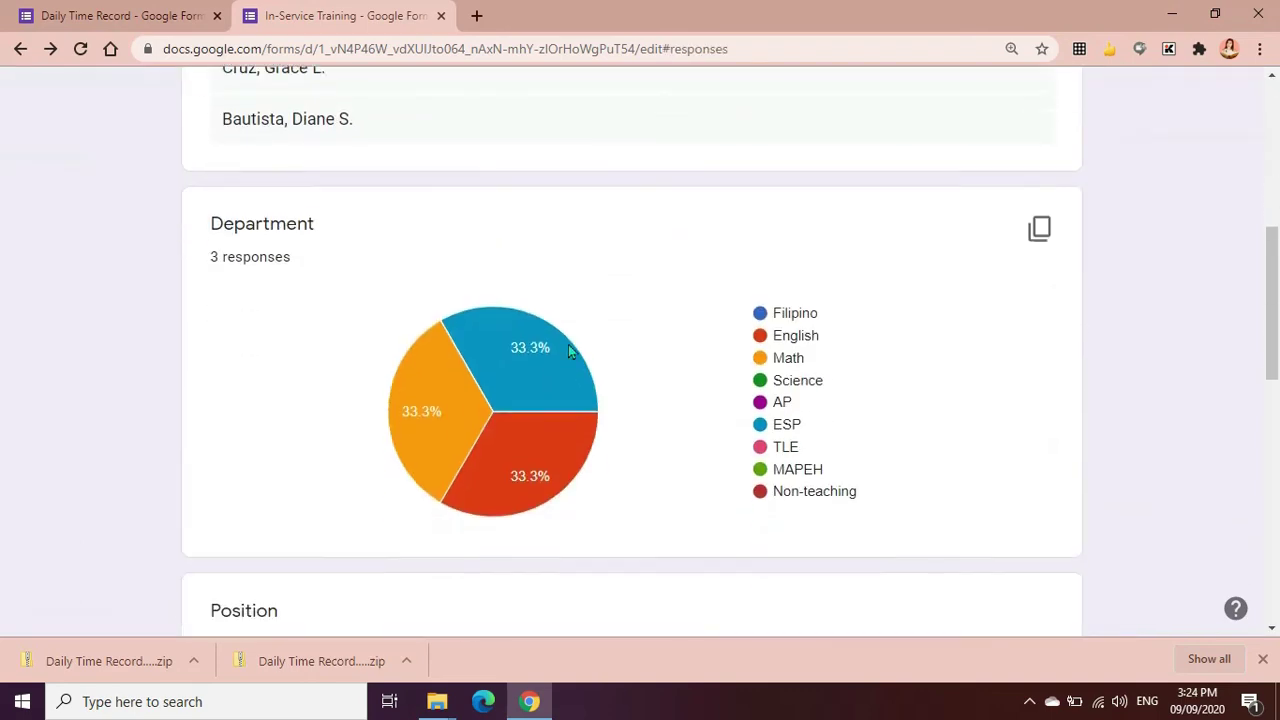
scroll(568, 350, "up", 15)
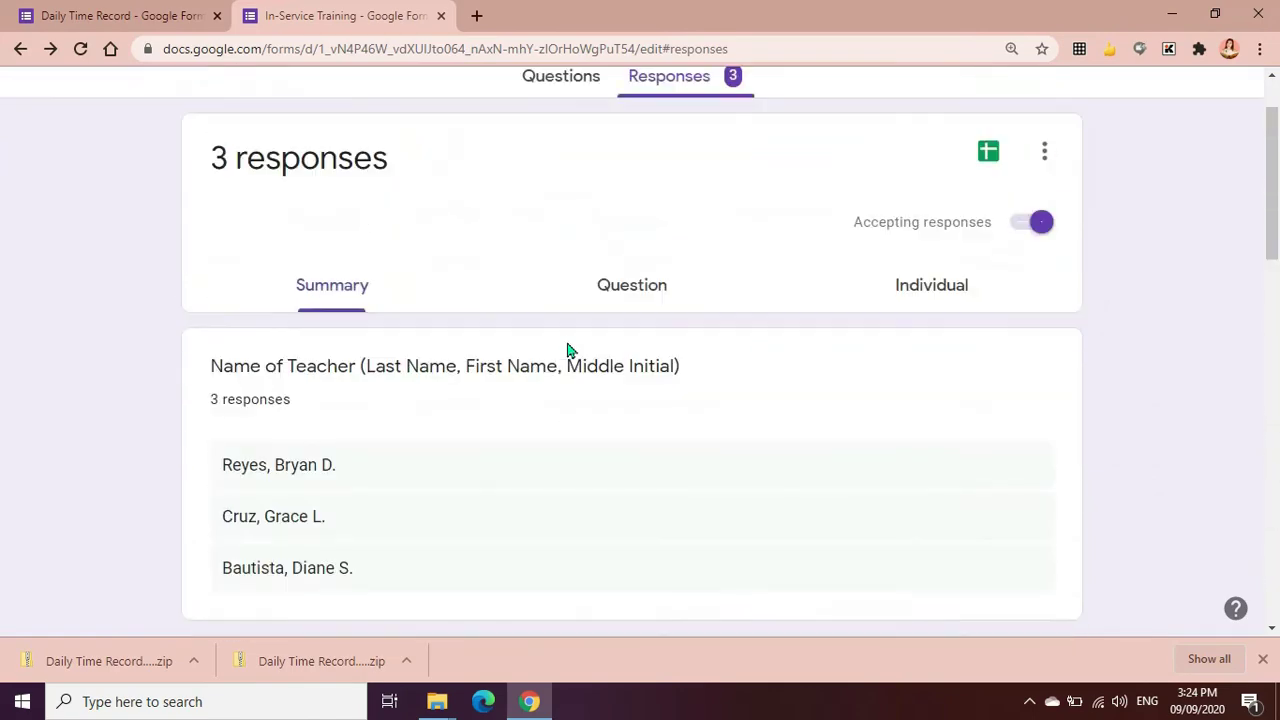
left_click(1043, 250)
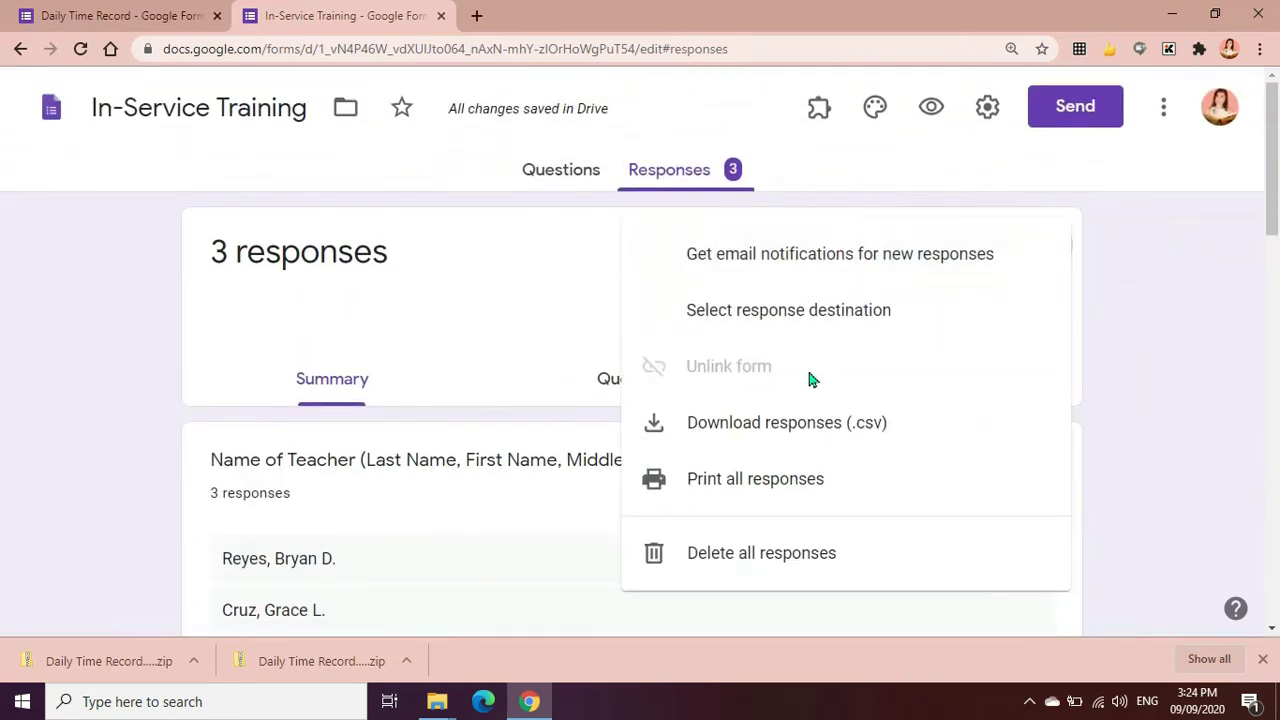
left_click(800, 424)
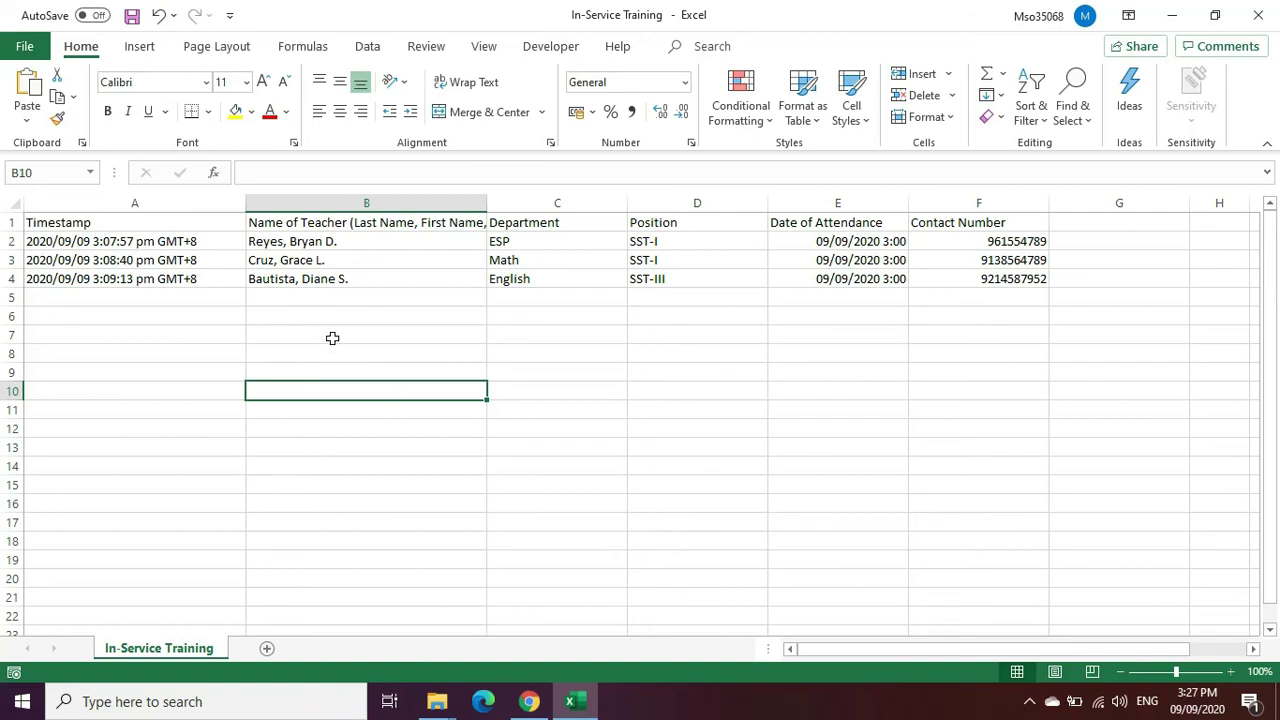
Review the exported teacher names, Department ESP and Position entries in the Excel sheet
left_click_drag(293, 237, 286, 277)
left_click(307, 358)
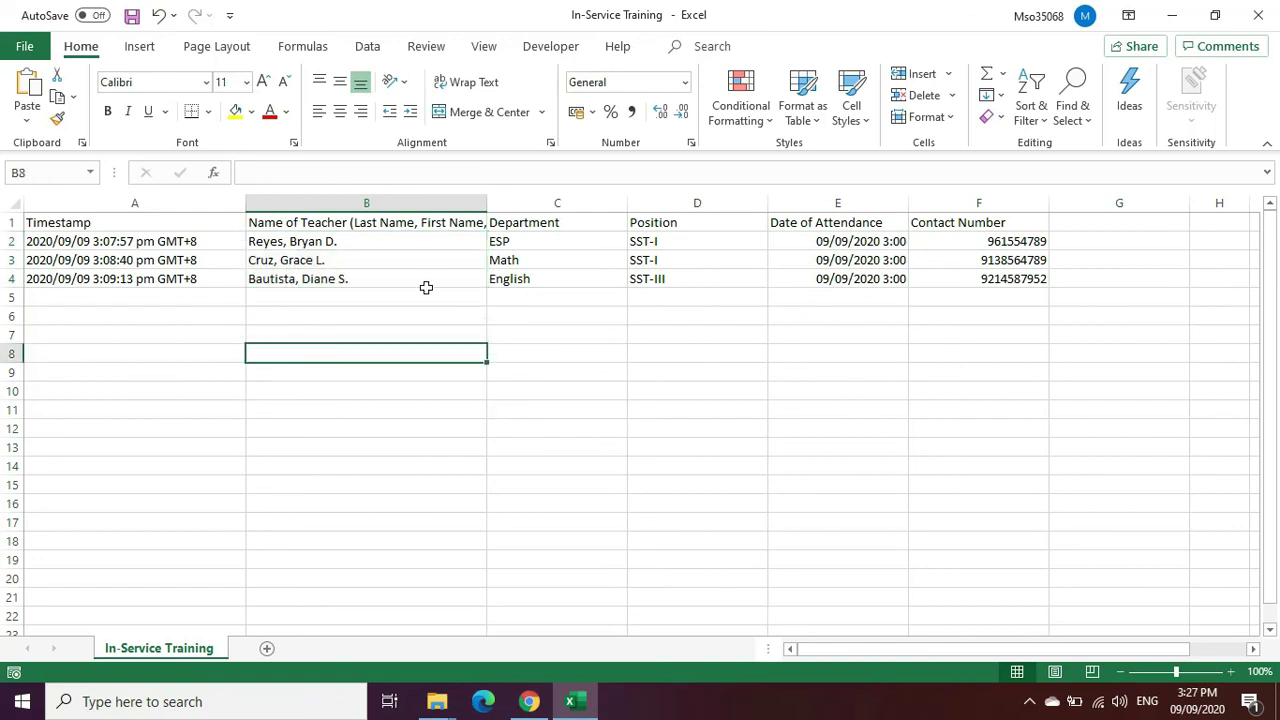
left_click(517, 241)
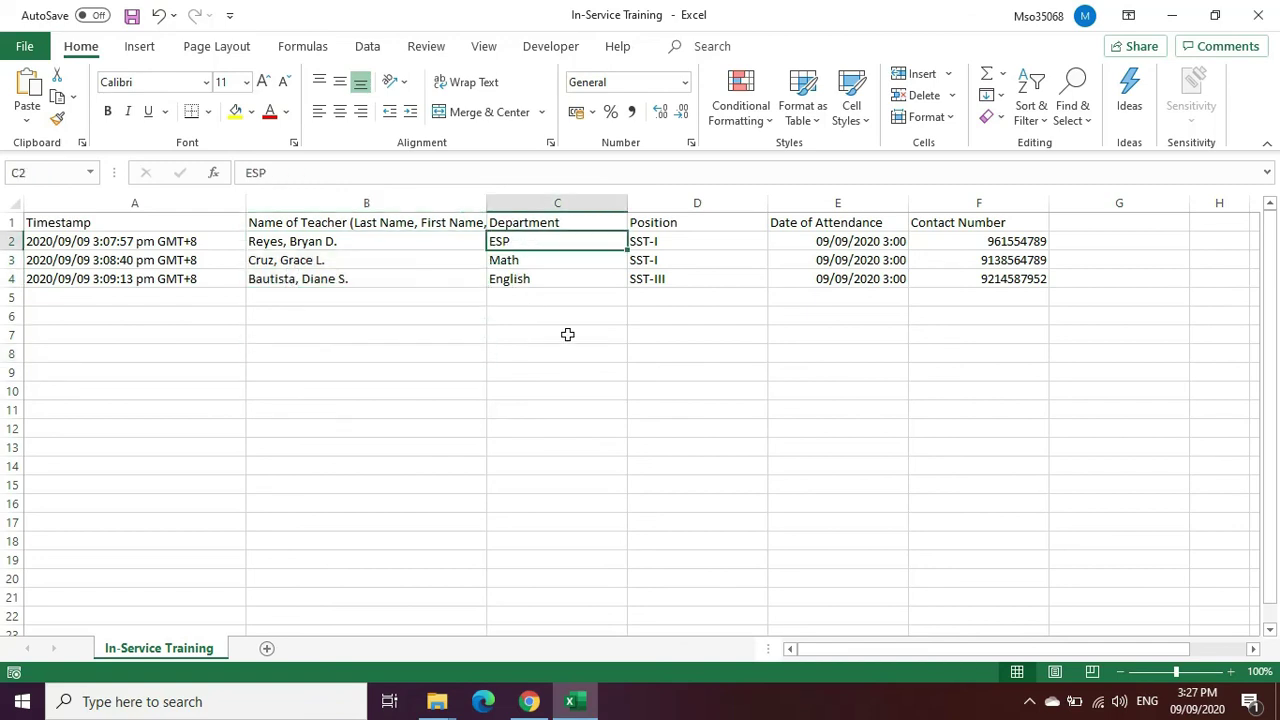
left_click(658, 257)
left_click(661, 347)
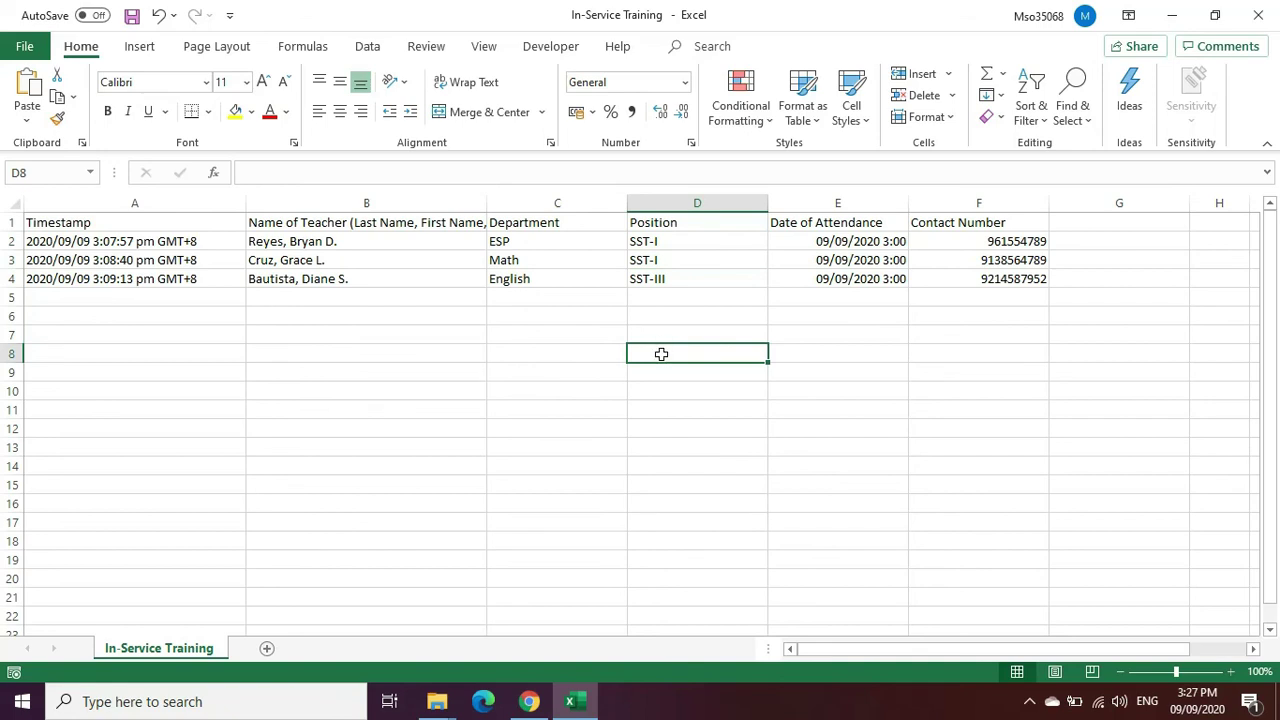